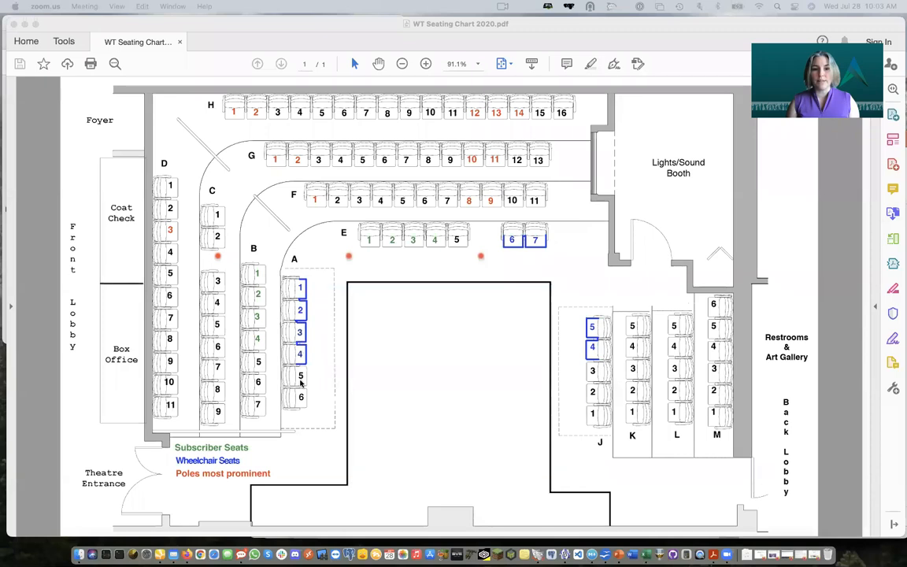
- Reduce the seating chart PDF window and minimise the WTmap presentation
click(290, 268)
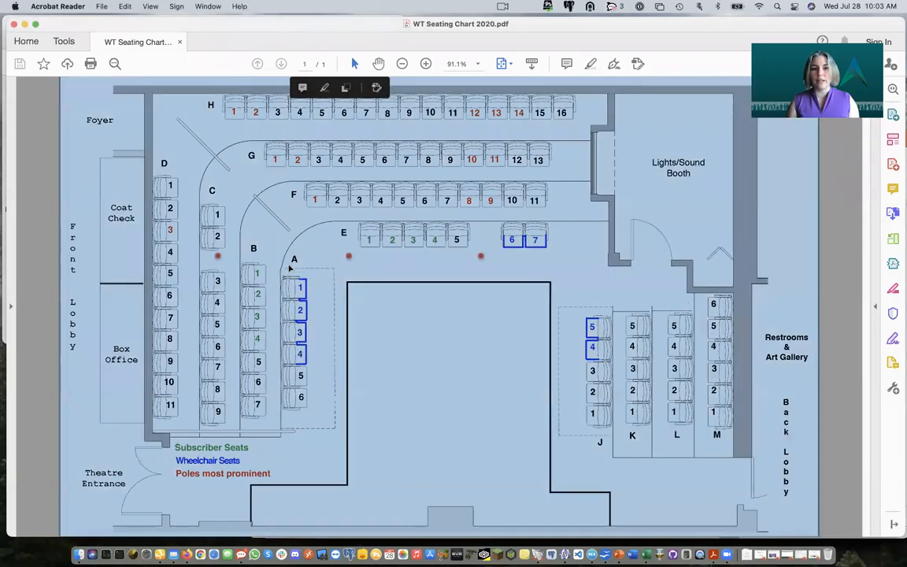
click(266, 235)
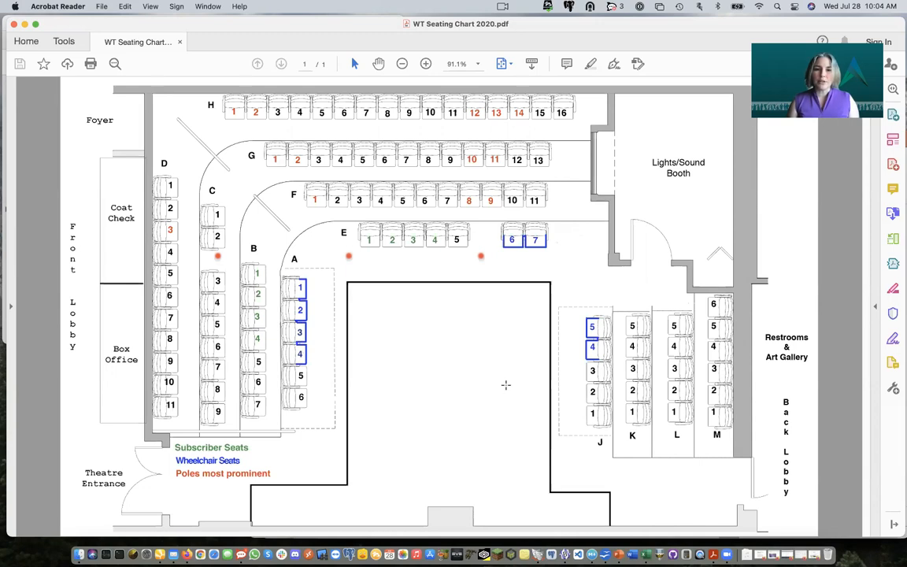
click(24, 26)
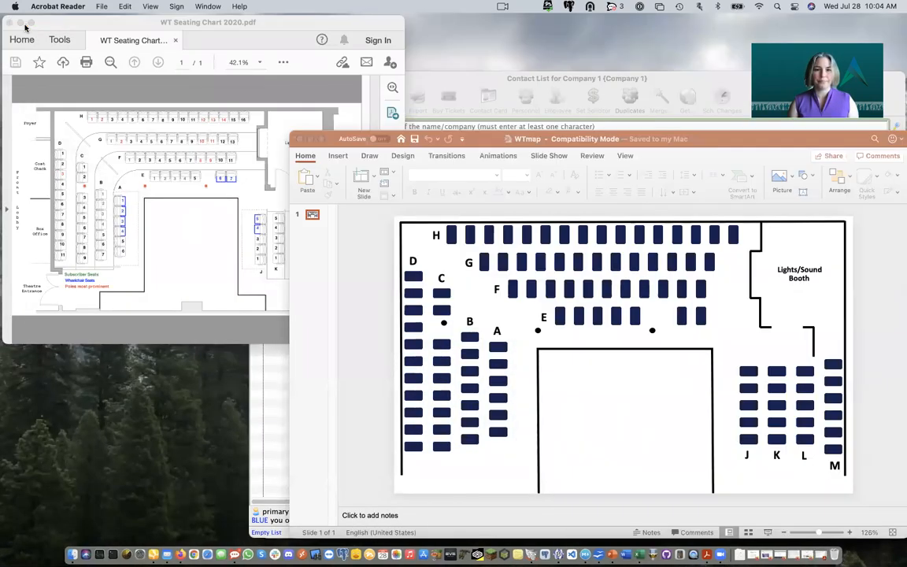
click(429, 138)
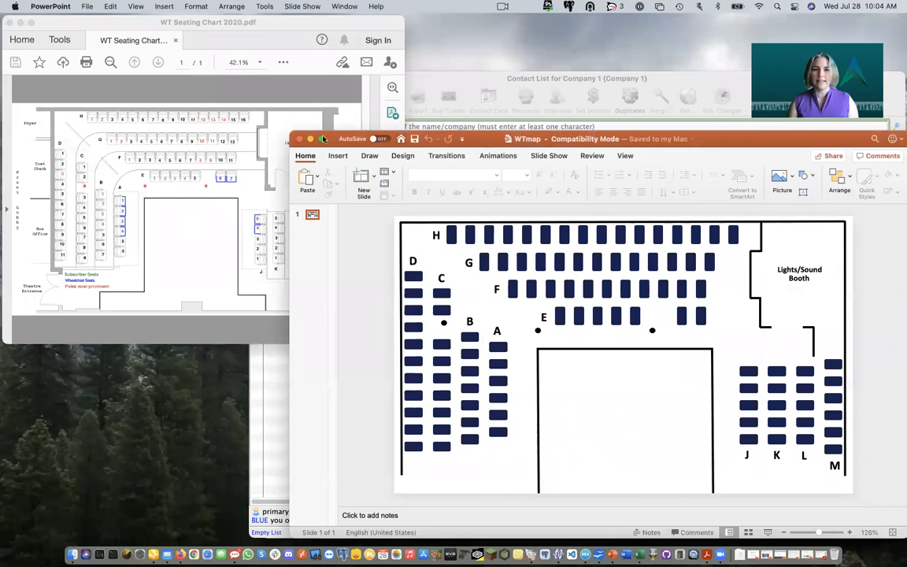
click(310, 139)
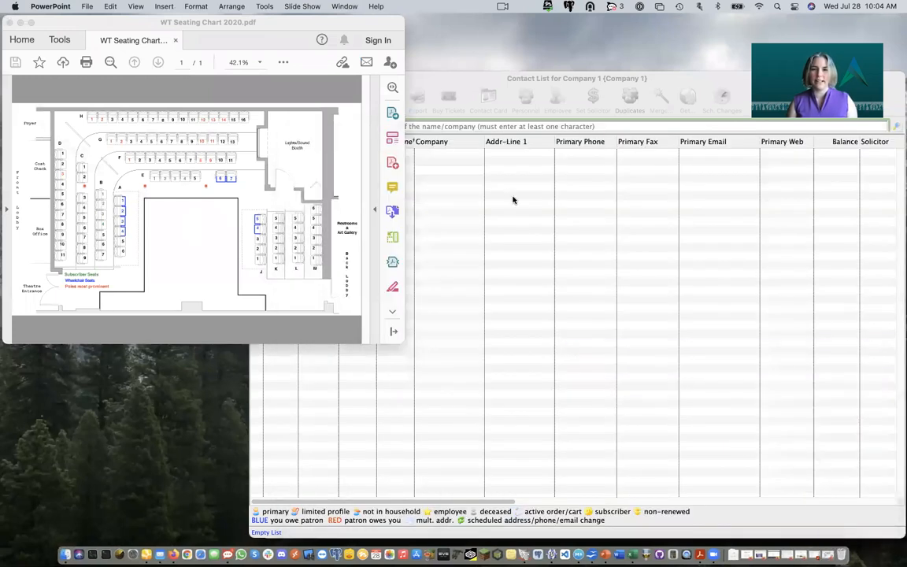
- Switch to Theatre Manager and open the venue list for Company 1
click(513, 200)
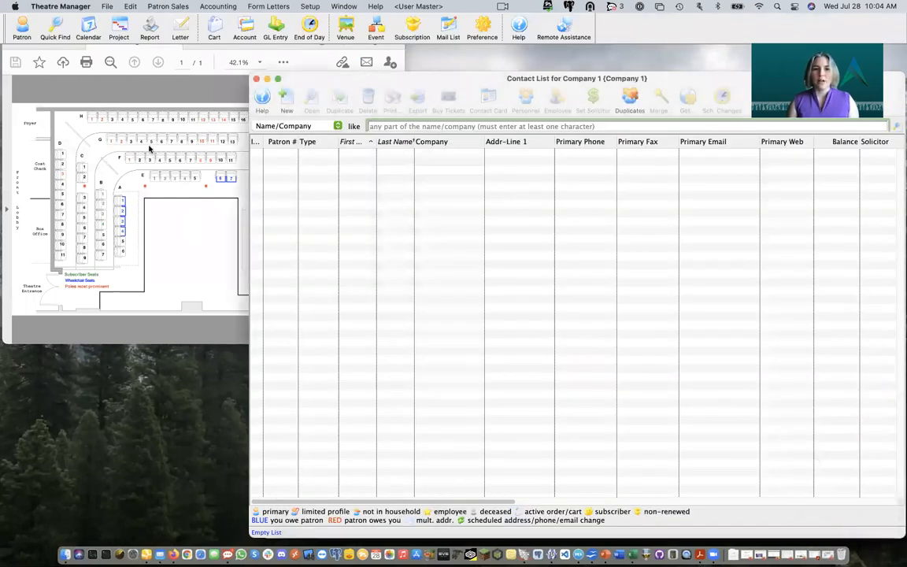
click(105, 167)
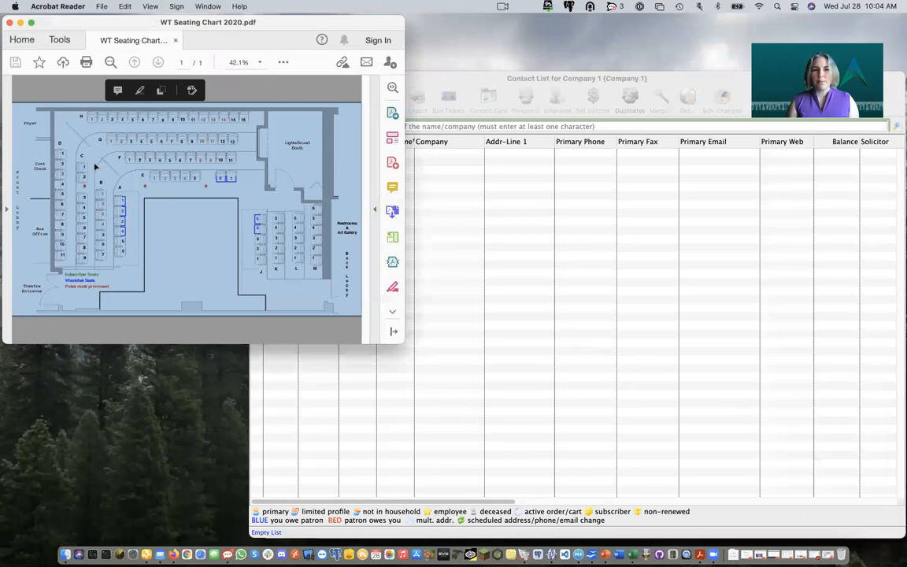
click(290, 85)
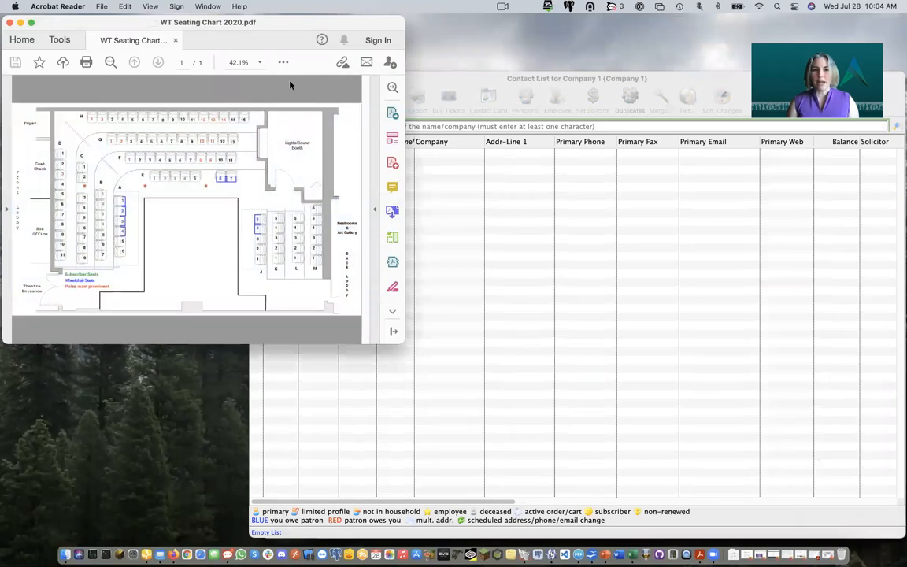
click(510, 218)
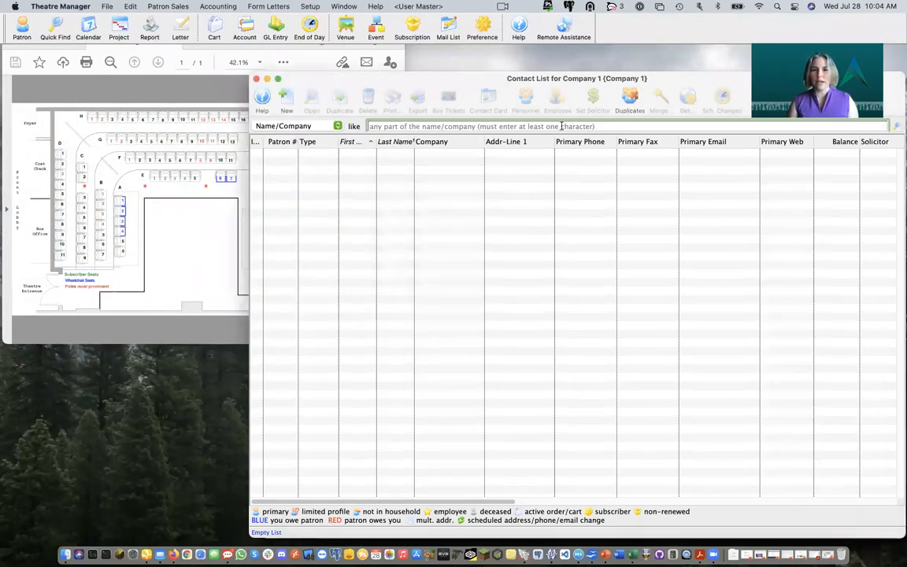
click(345, 30)
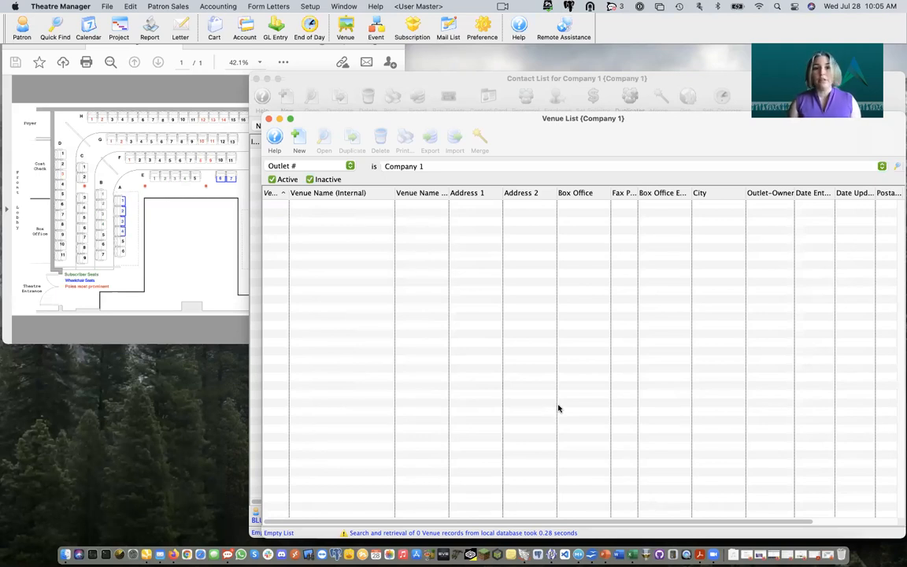
- Start a new venue with "WT Theatre" as both its internal and external name
click(299, 140)
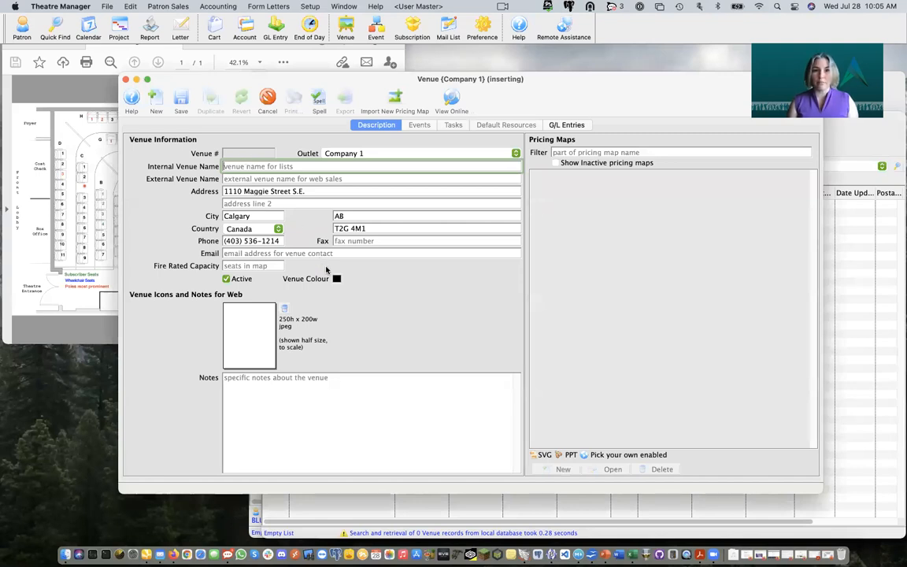
text(WT Theatre)
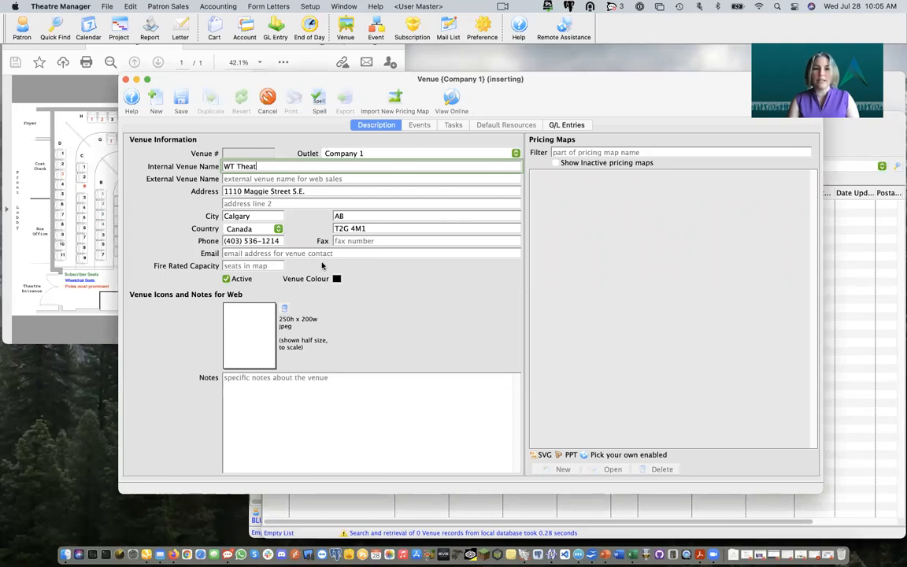
click(284, 179)
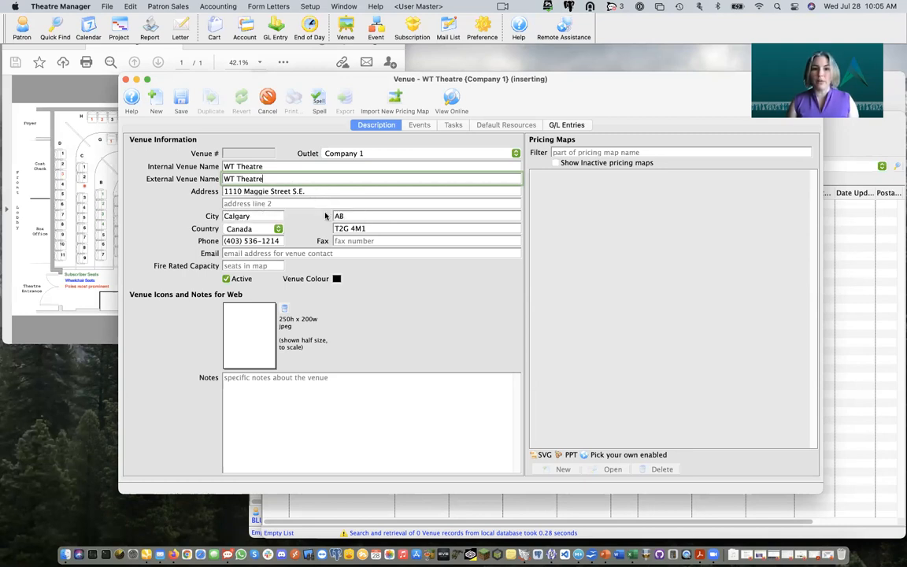
- Set the venue's fire rated capacity to 101, then save and close the venue
click(250, 254)
click(240, 266)
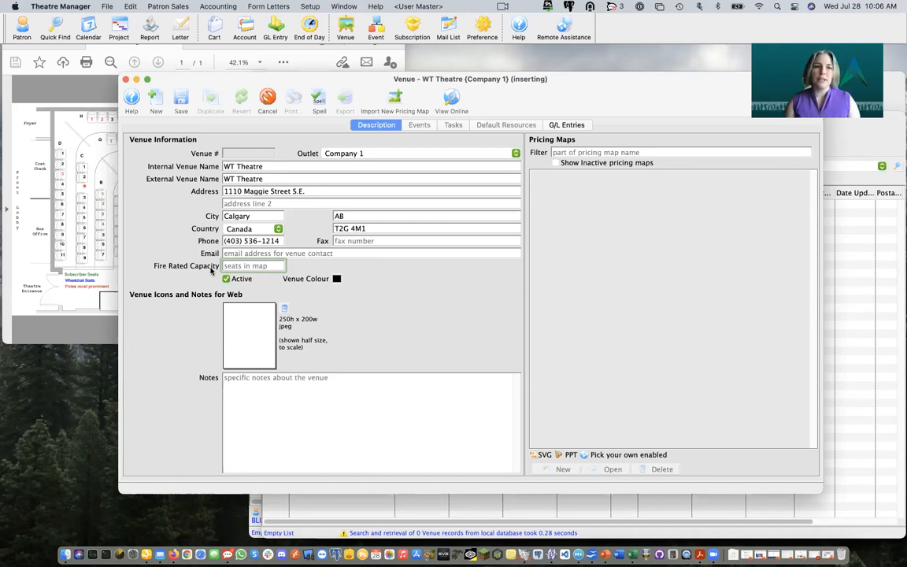
text(101)
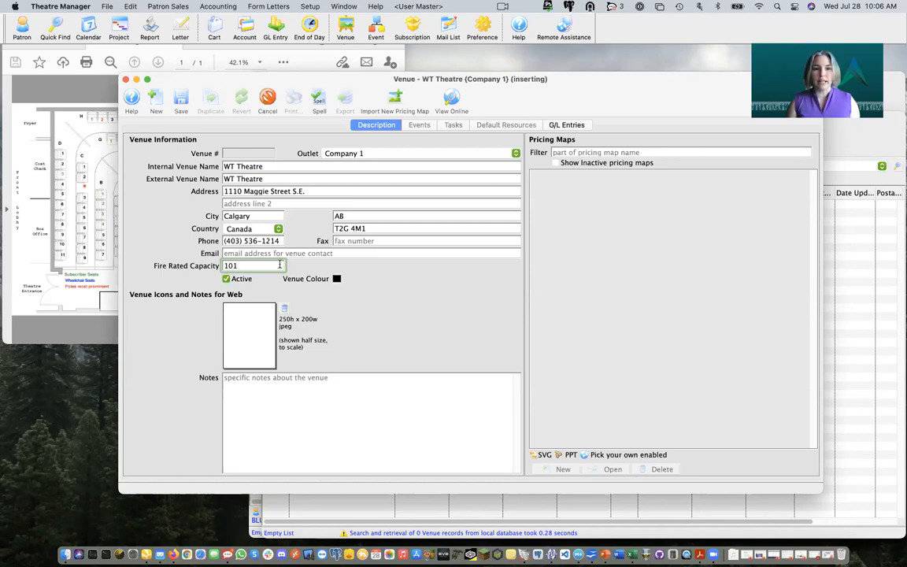
click(184, 102)
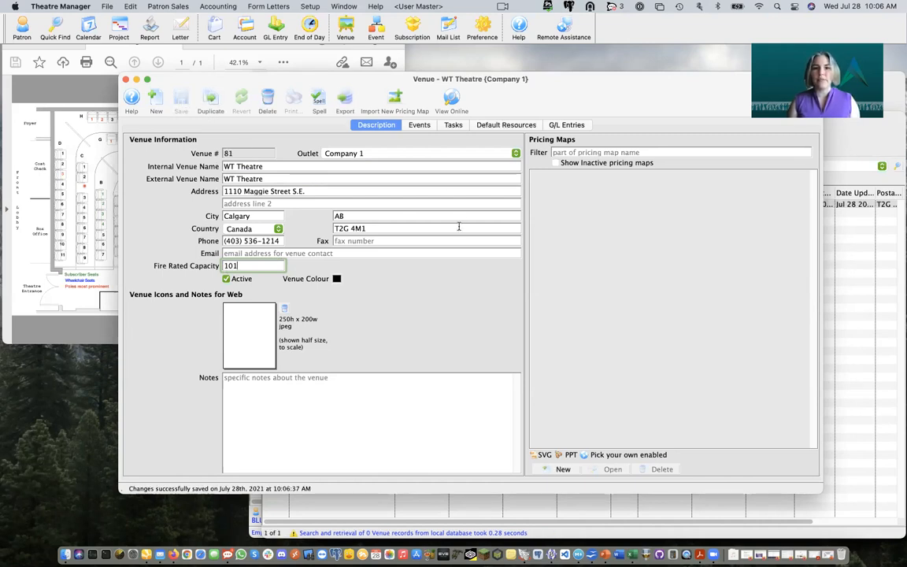
click(127, 79)
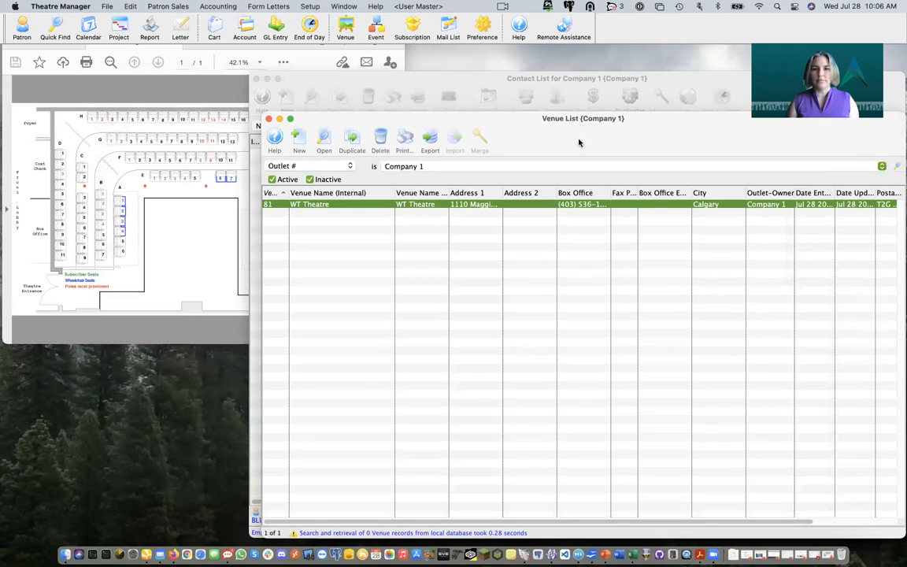
- Reopen the WT Theatre venue and start a new pricing map with the internal name "WT Theatre - TR"
double_click(539, 206)
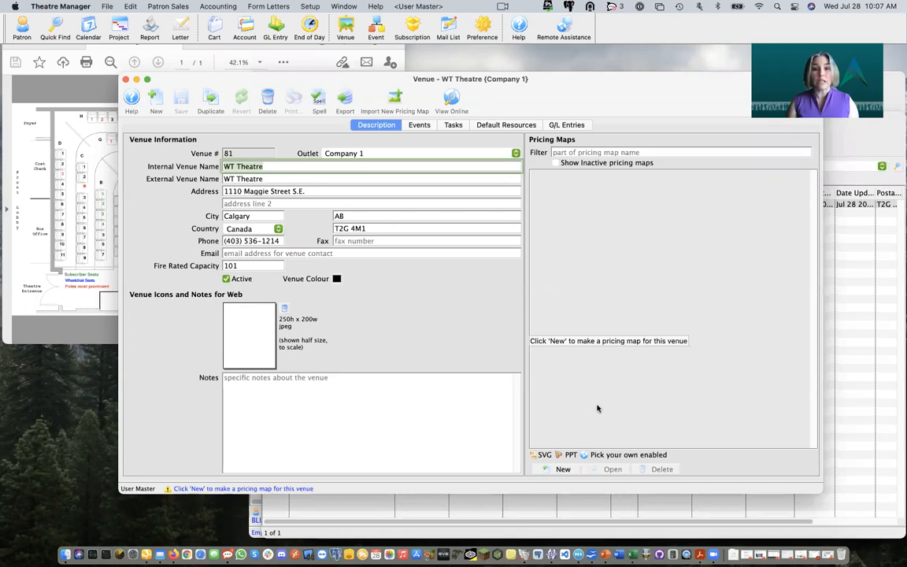
click(563, 470)
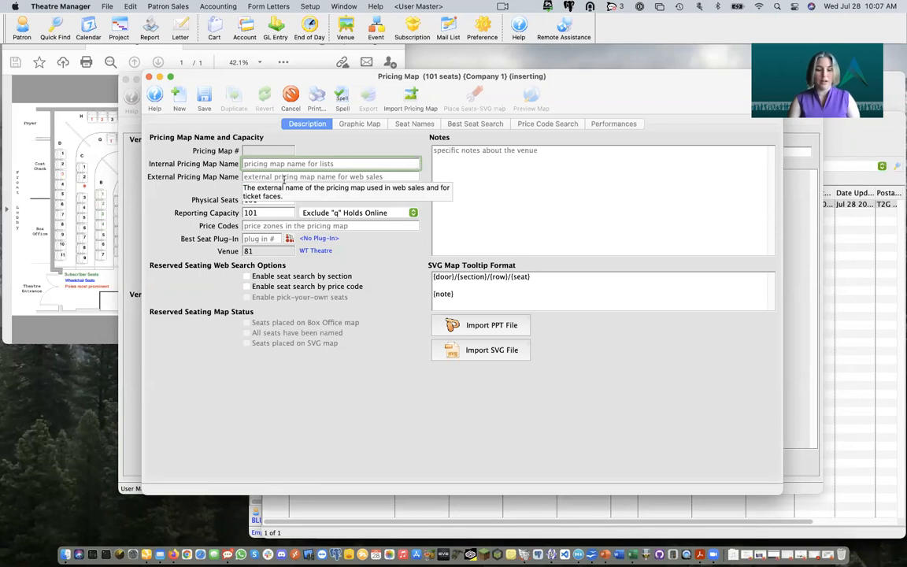
text(WT THeatre)
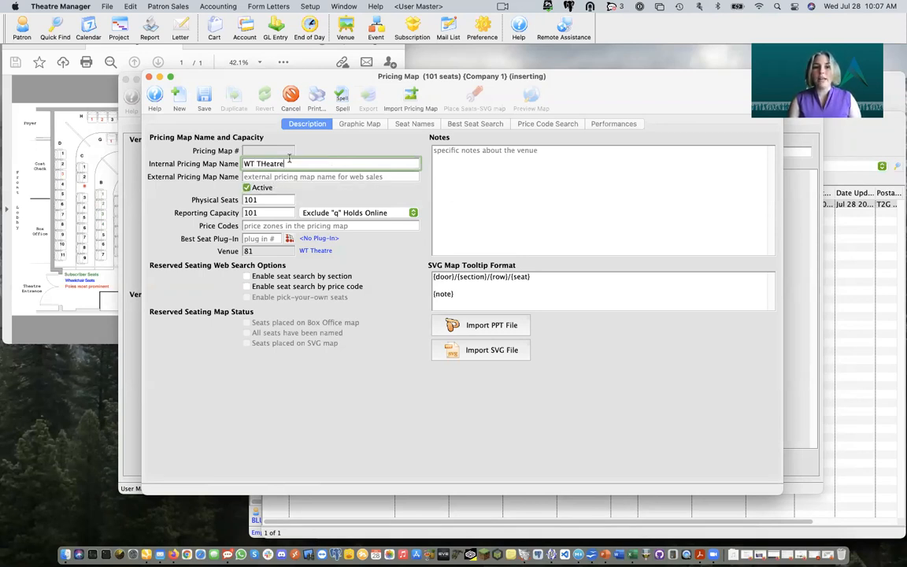
click(266, 163)
key(BackSpace)
text(h)
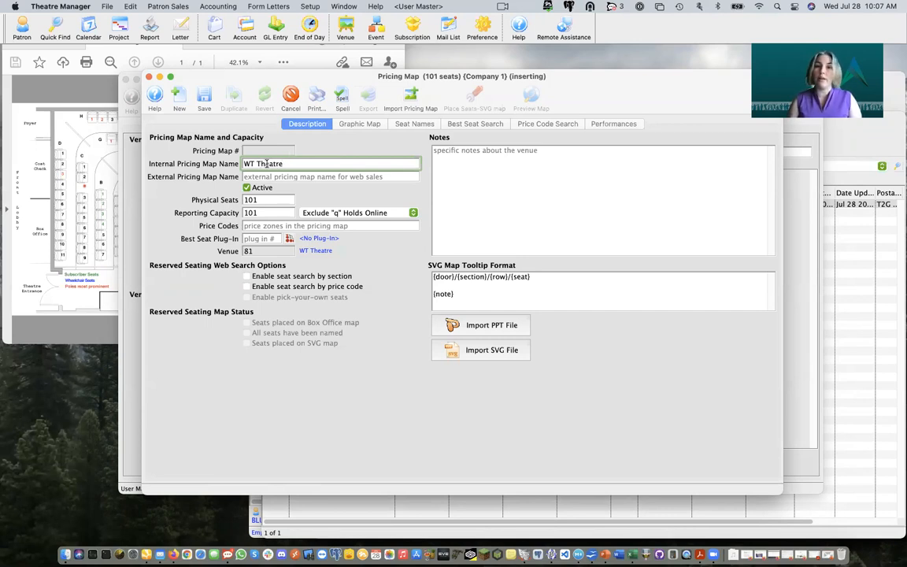
click(310, 163)
text(-)
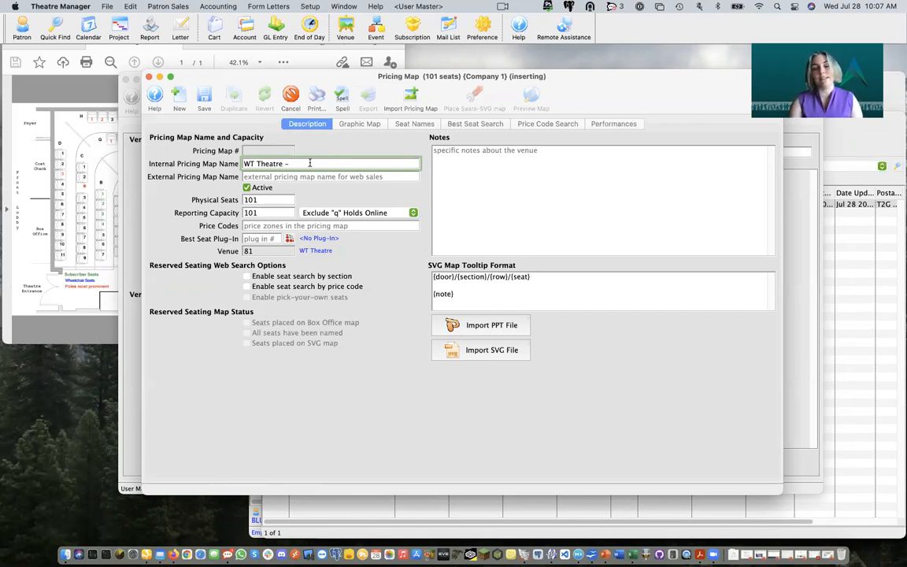
text(T)
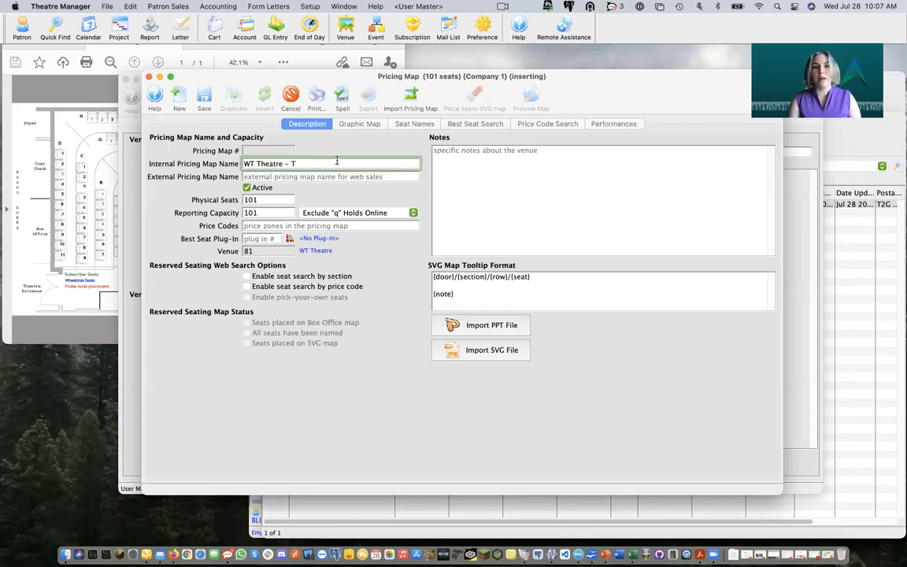
text(R)
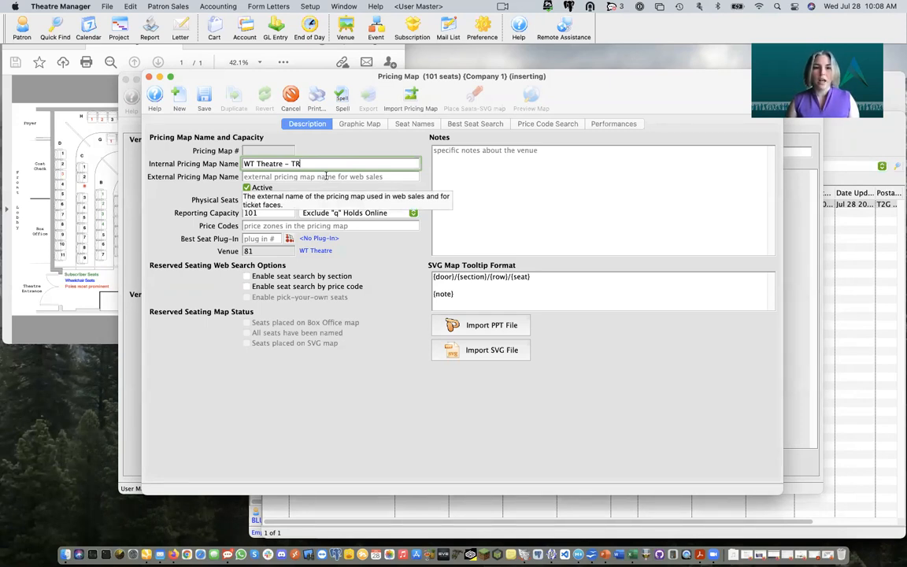
key(Tab)
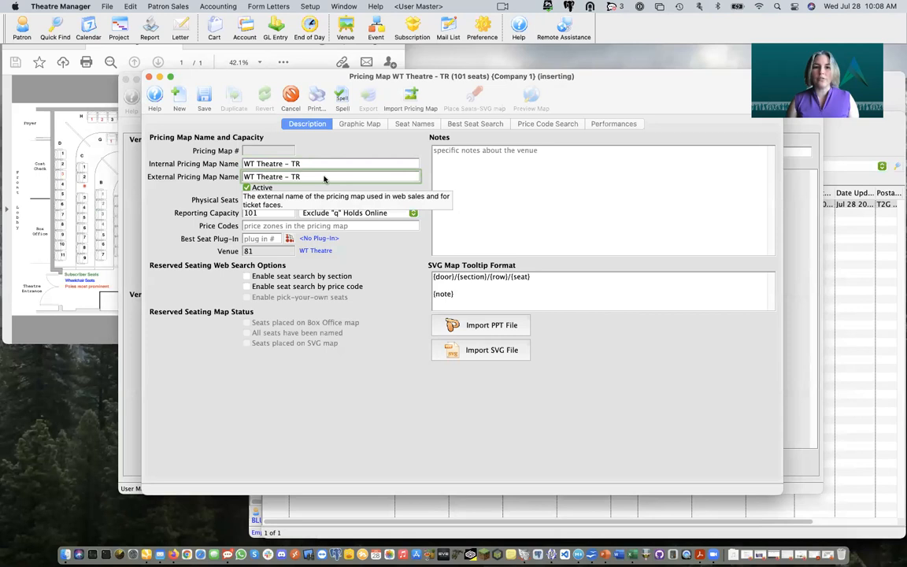
- Shorten the pricing map's external name to "WT Theatre"
click(298, 176)
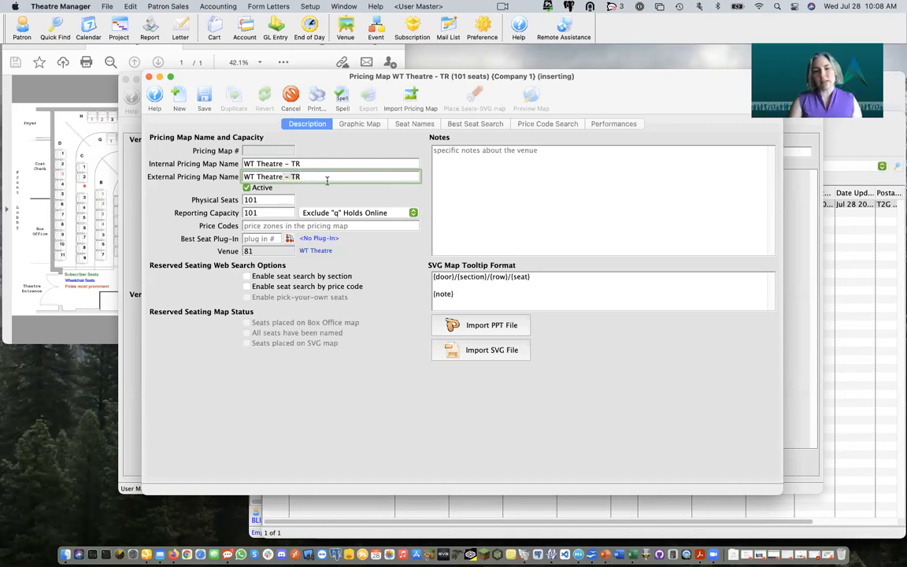
key(BackSpace)
key(BackSpace)
key(BackSpace)
key(BackSpace)
key(BackSpace)
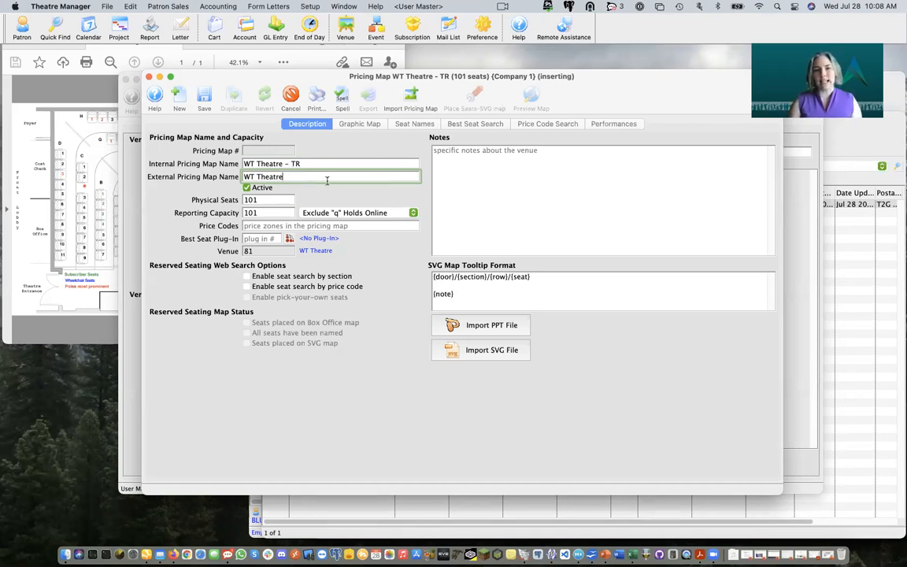
- Set the pricing map's reporting capacity option to Include "q" Holds Online
click(283, 200)
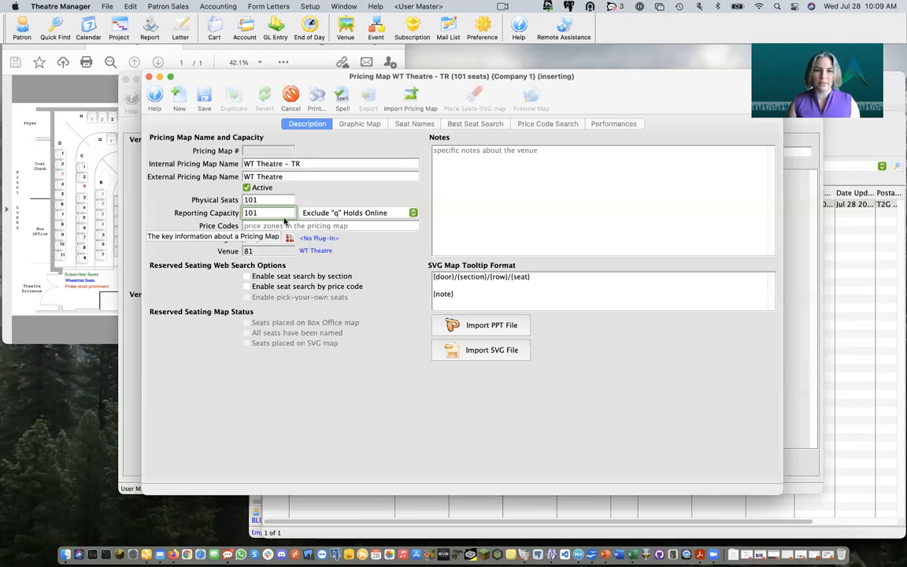
click(412, 214)
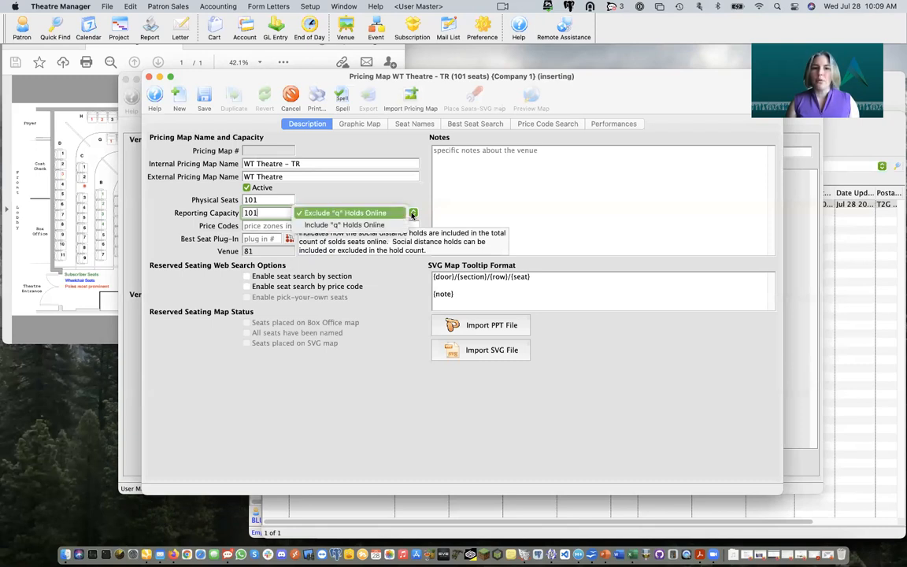
click(411, 215)
click(410, 216)
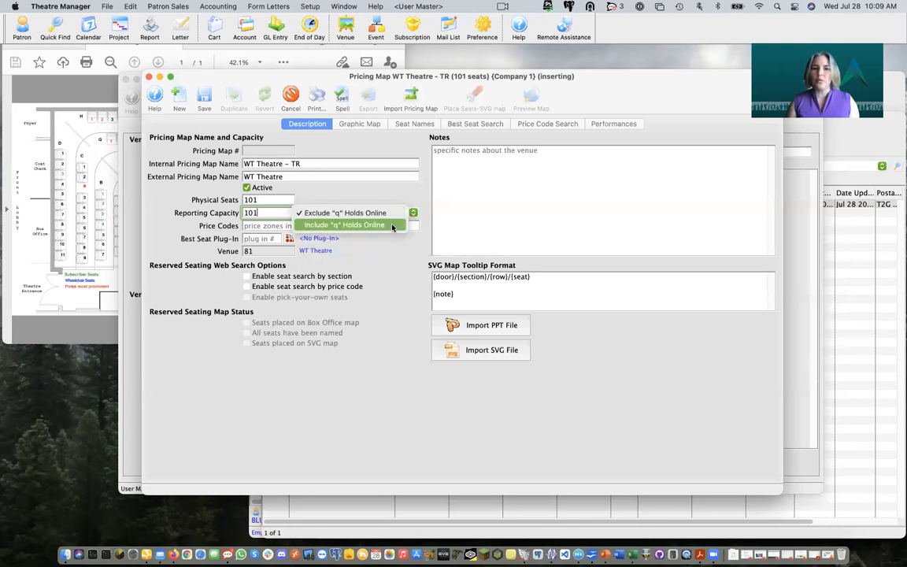
click(354, 225)
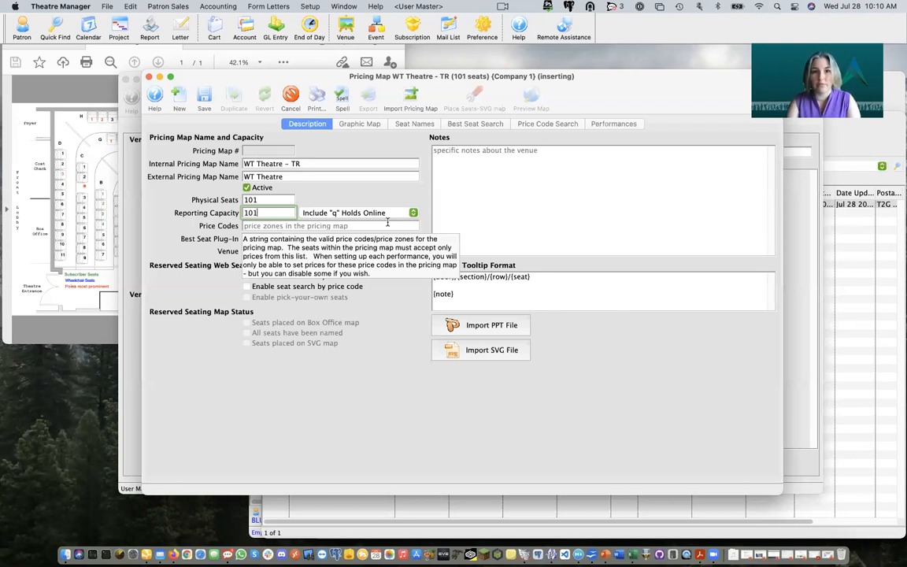
- Enter 123ABC as the pricing map's price codes and consult the seating chart PDF before returning to the map
click(388, 225)
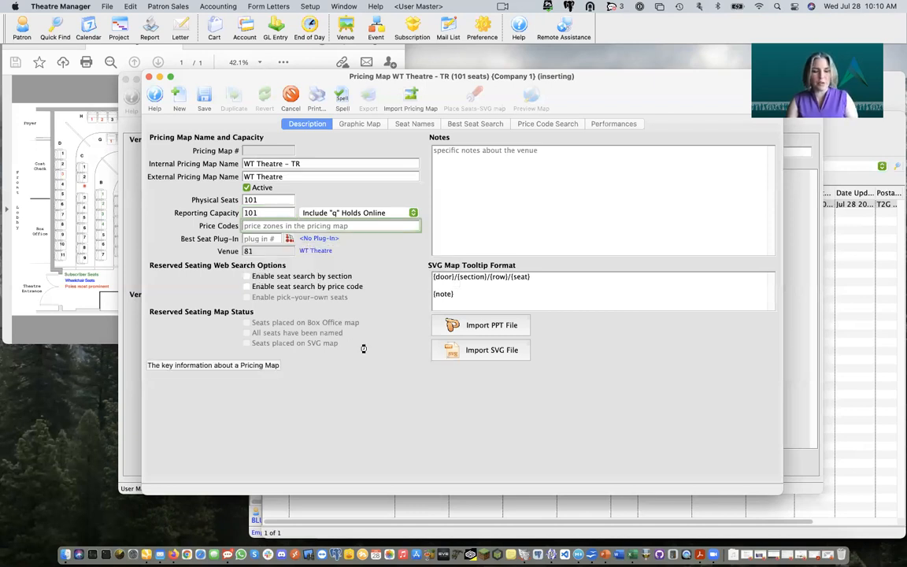
text(123ABC)
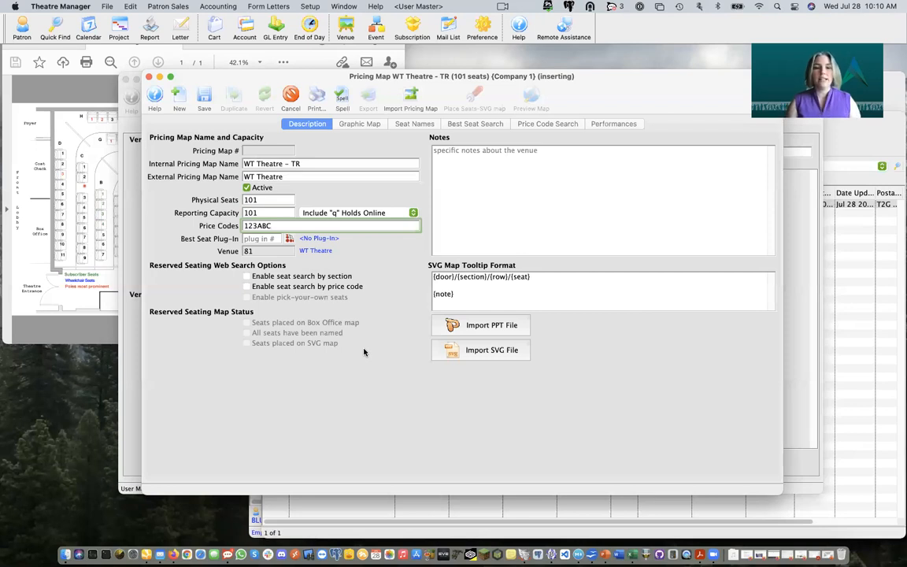
click(82, 273)
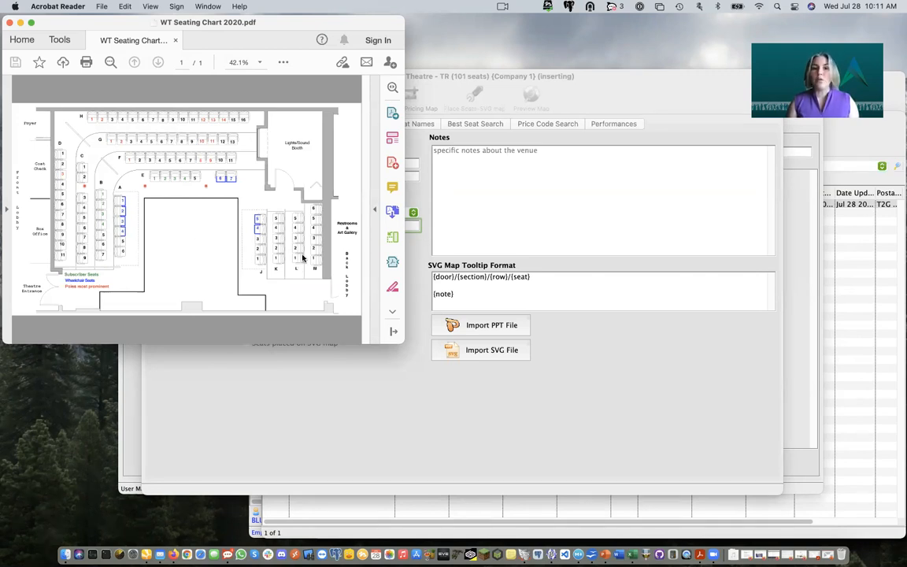
click(521, 213)
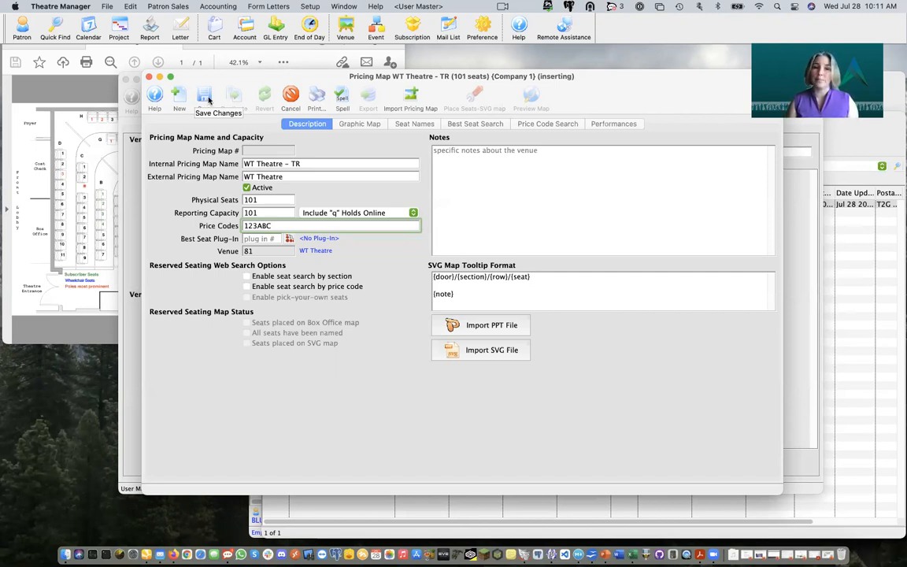
- Save the WT Theatre - TR pricing map and close it along with the venue, venue list and contact list windows
click(208, 98)
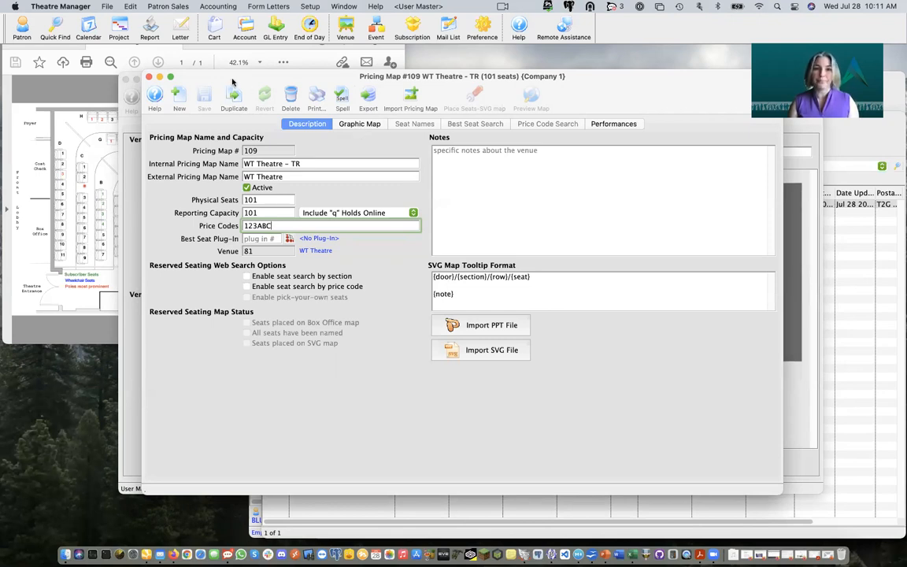
click(149, 76)
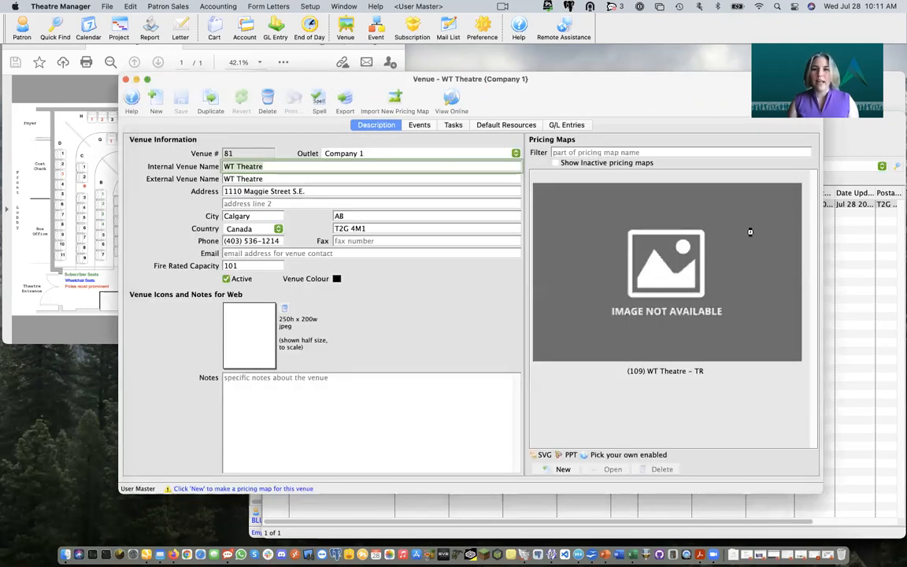
click(861, 257)
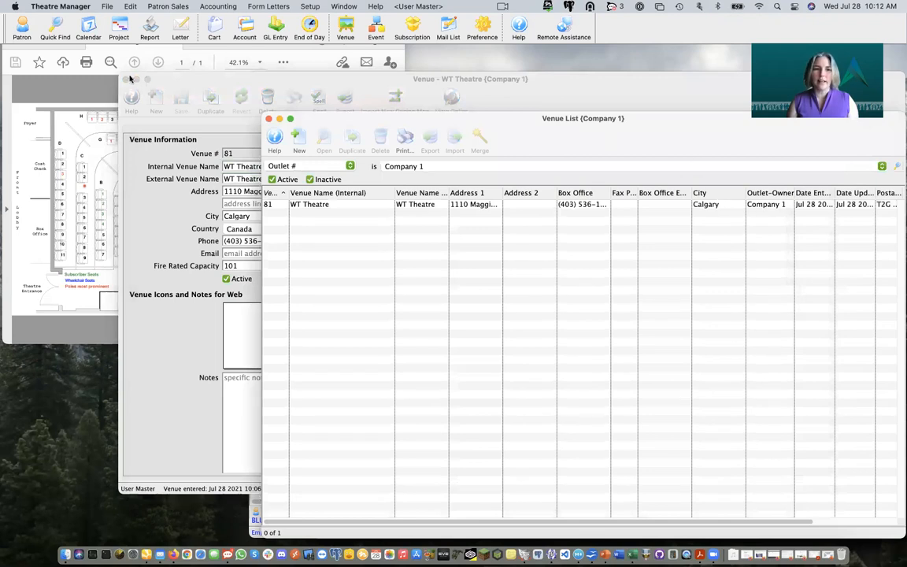
click(268, 119)
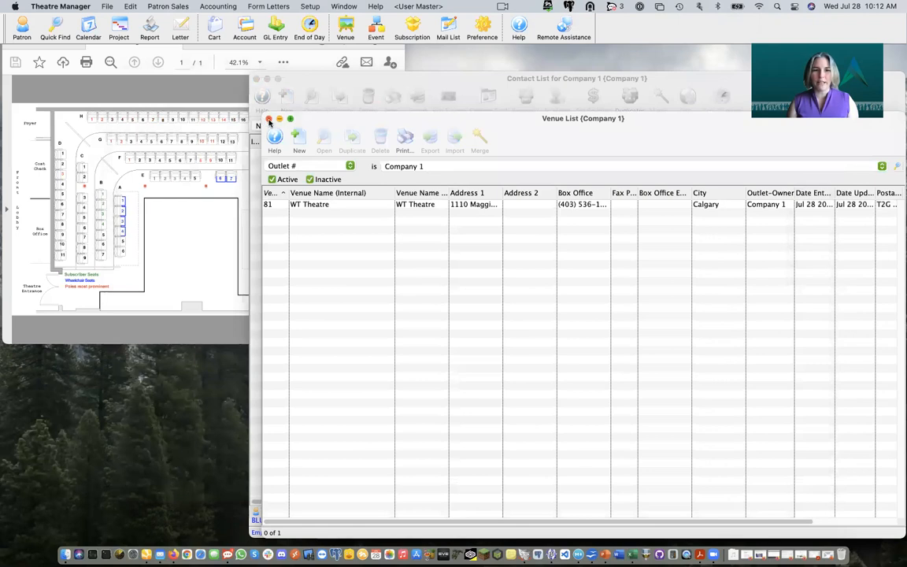
click(257, 81)
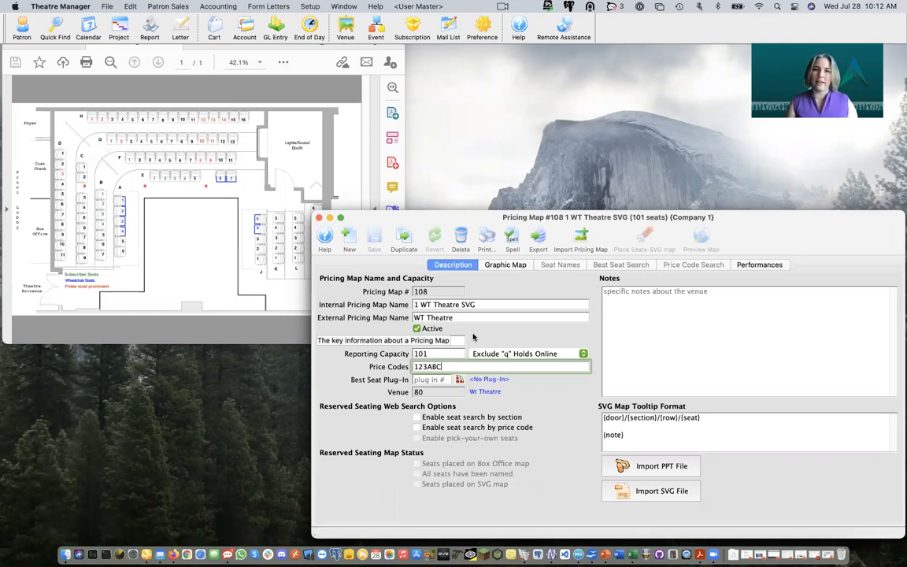
- Open the graphic map of pricing map 1 WT Theatre SVG, then switch to PowerPoint with the WTmap slide
click(524, 266)
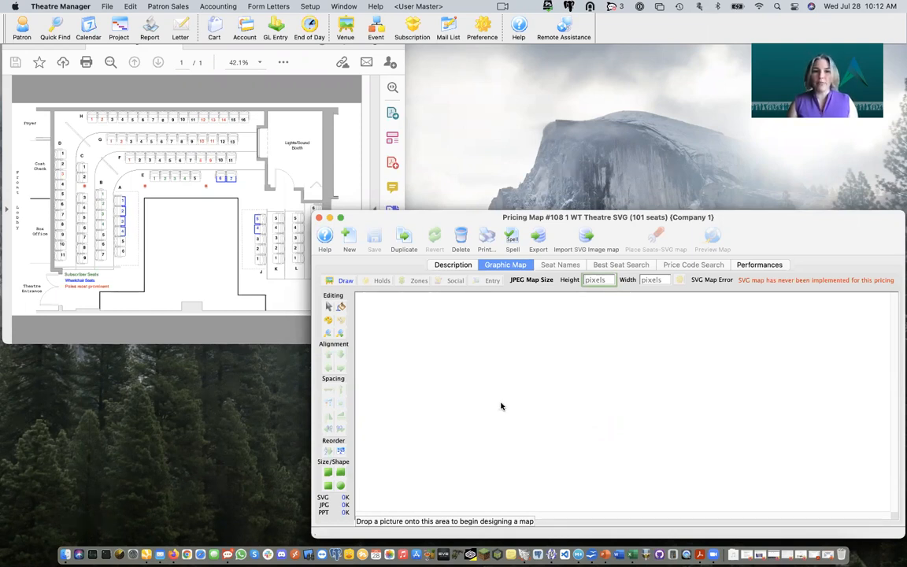
click(246, 327)
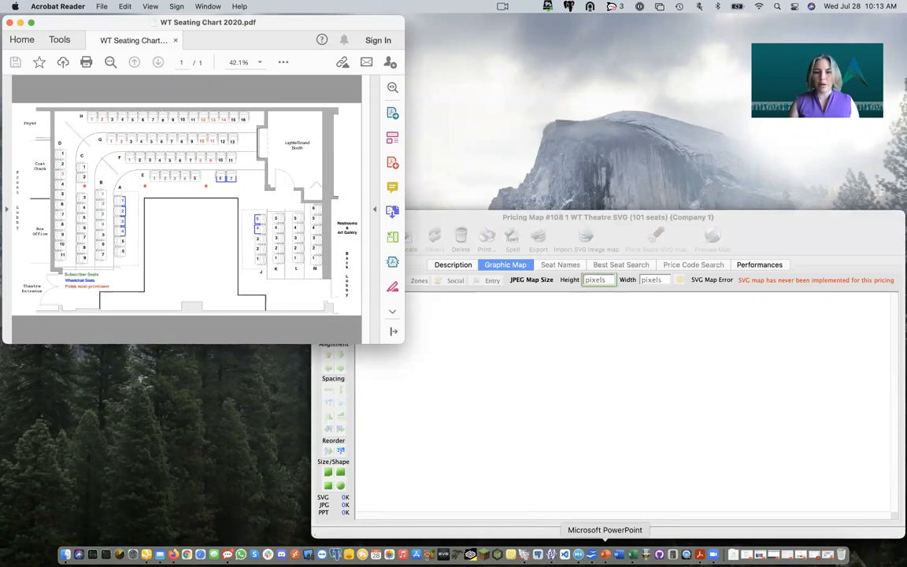
click(605, 555)
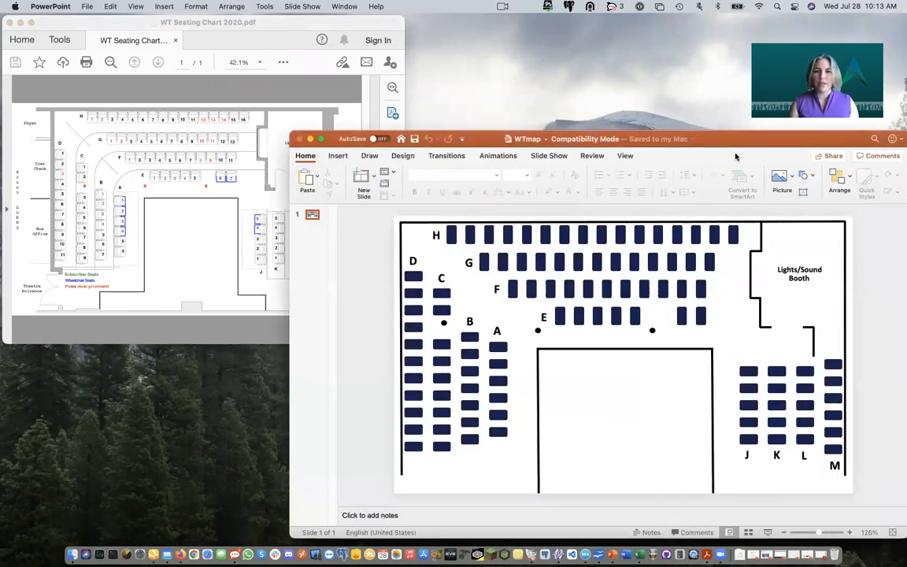
- Examine the WTmap slide's seats, row labels and Lights/Sound Booth text, and close the presentation
drag(746, 143, 620, 81)
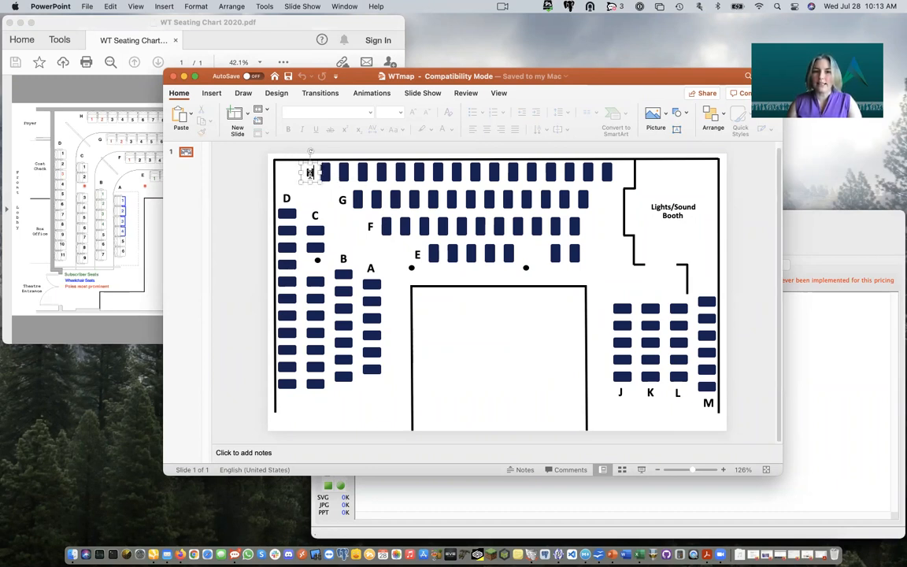
click(310, 172)
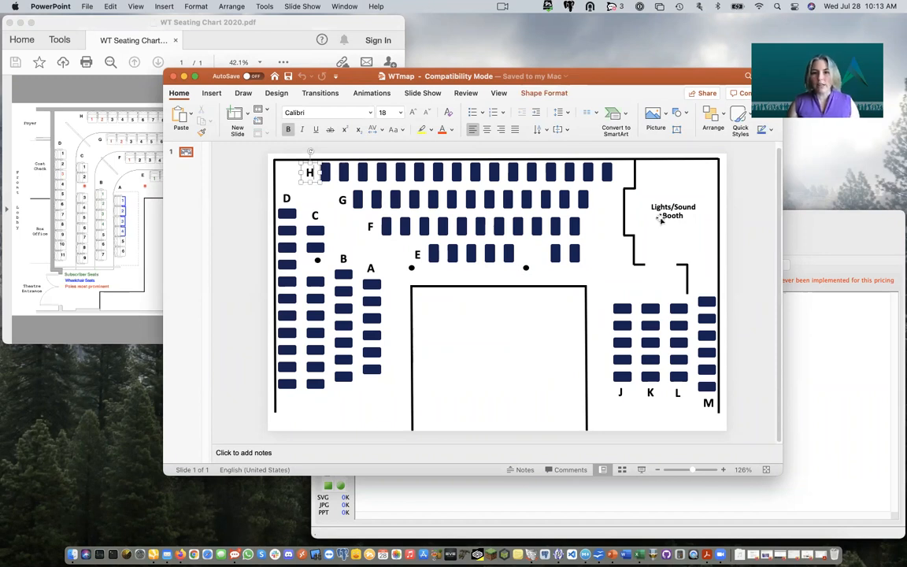
click(680, 207)
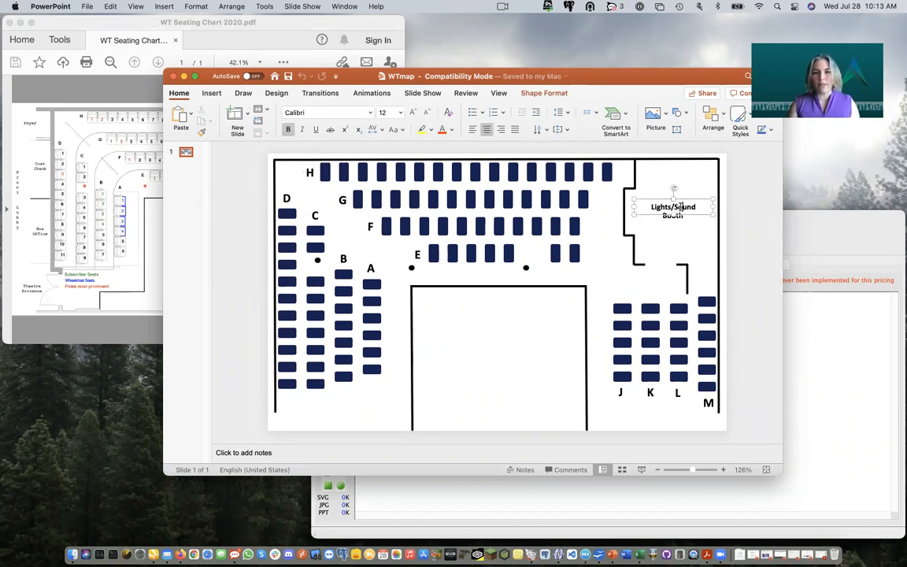
click(681, 216)
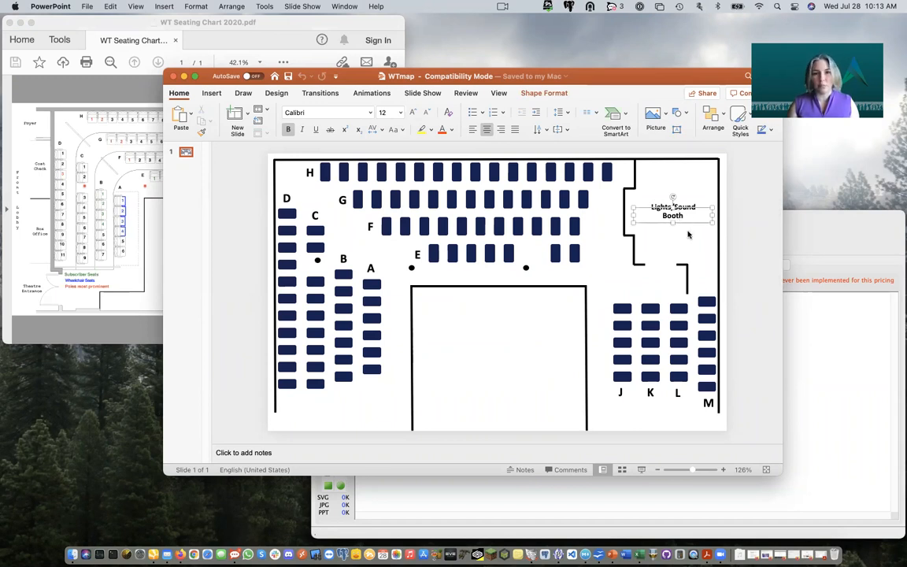
click(620, 285)
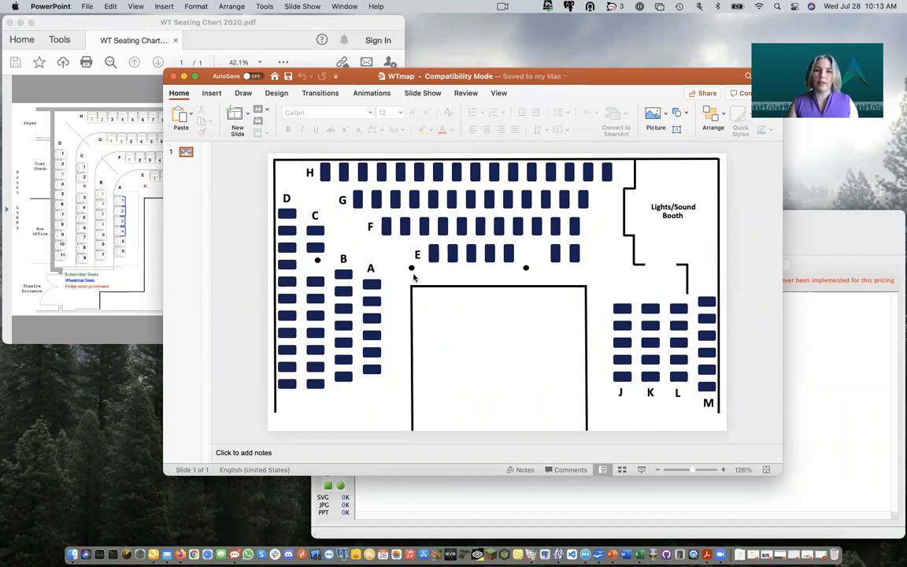
drag(634, 76, 752, 139)
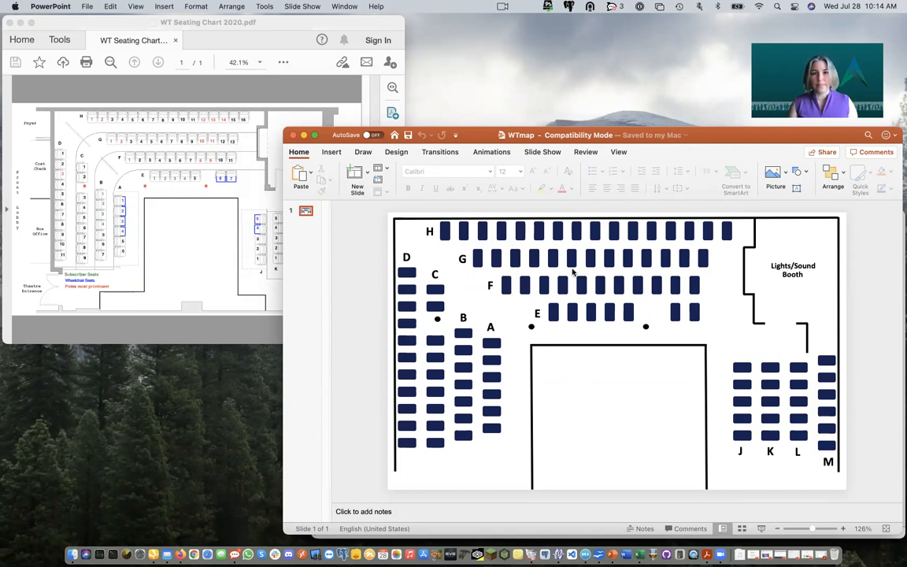
drag(712, 138, 605, 115)
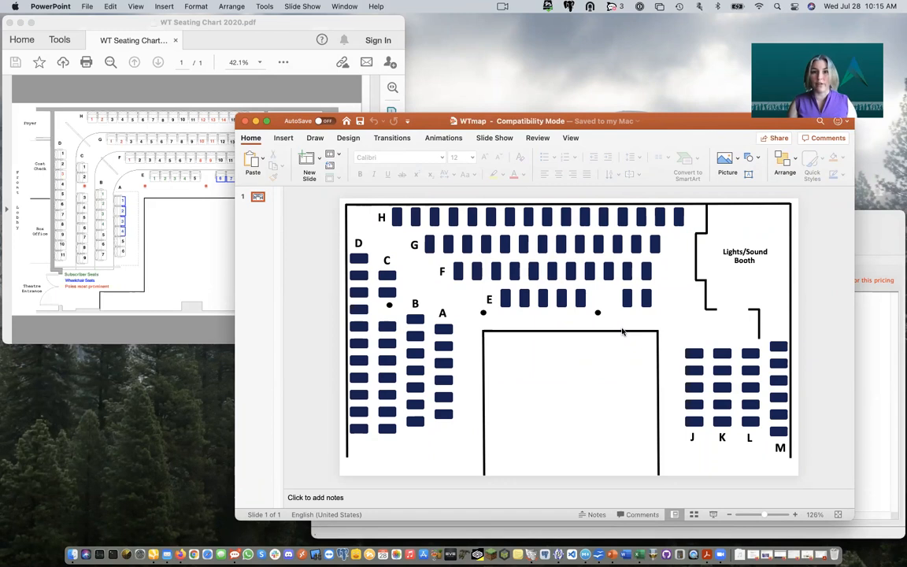
click(245, 122)
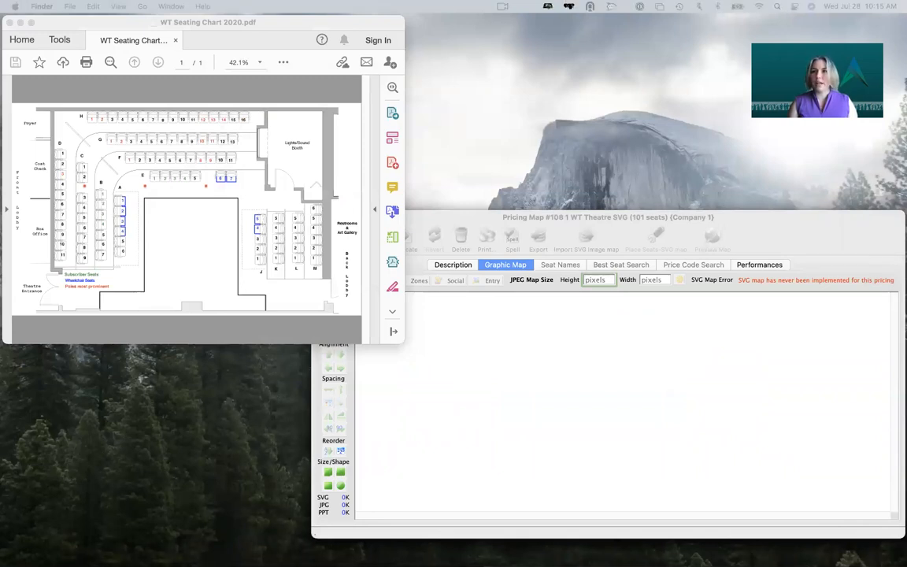
- Add the SVG seating image to the graphic map, rebuild its JPEG at a width of 400 pixels, and close the pricing map
drag(659, 519, 523, 403)
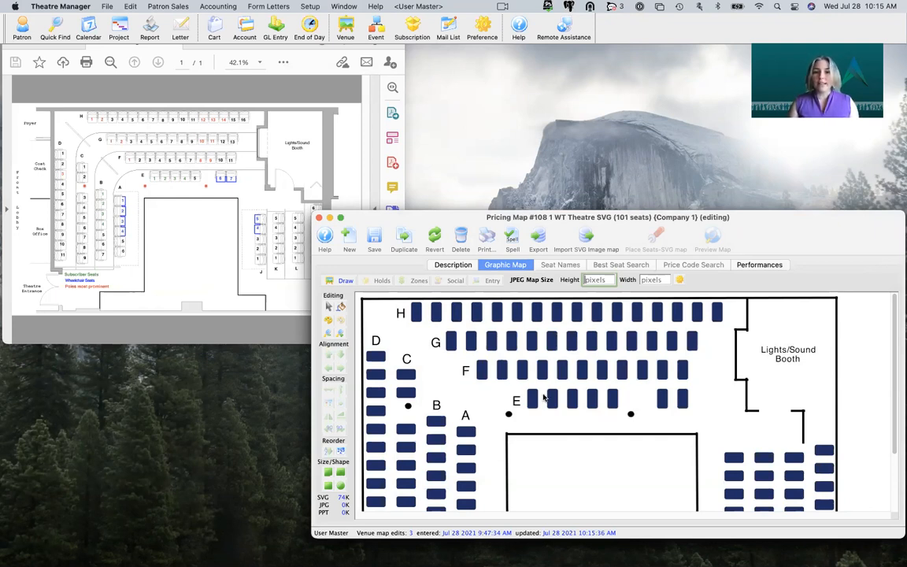
click(651, 281)
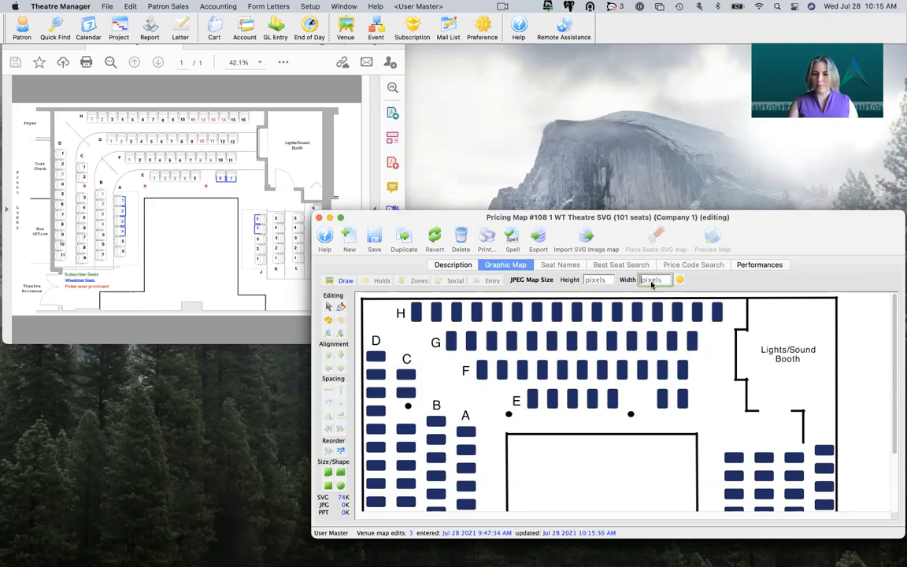
text(400)
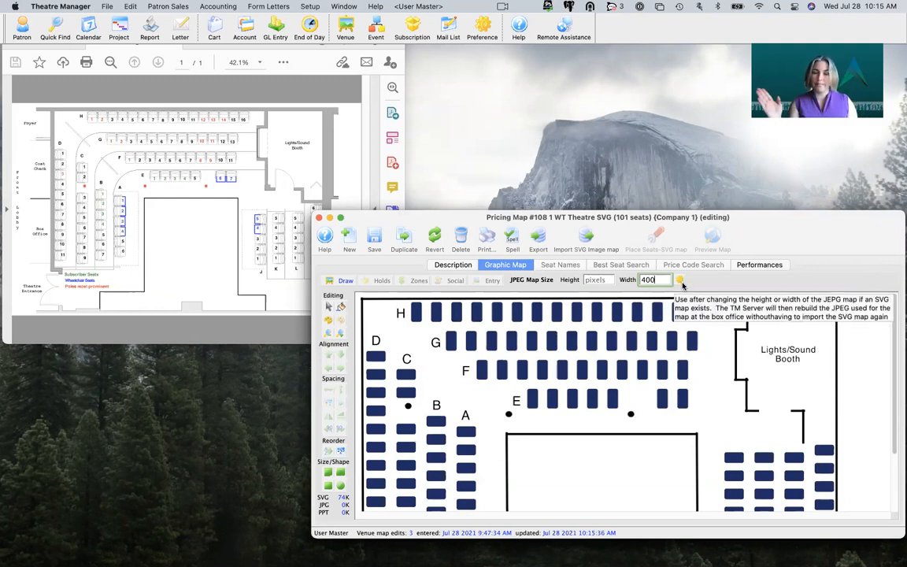
click(682, 284)
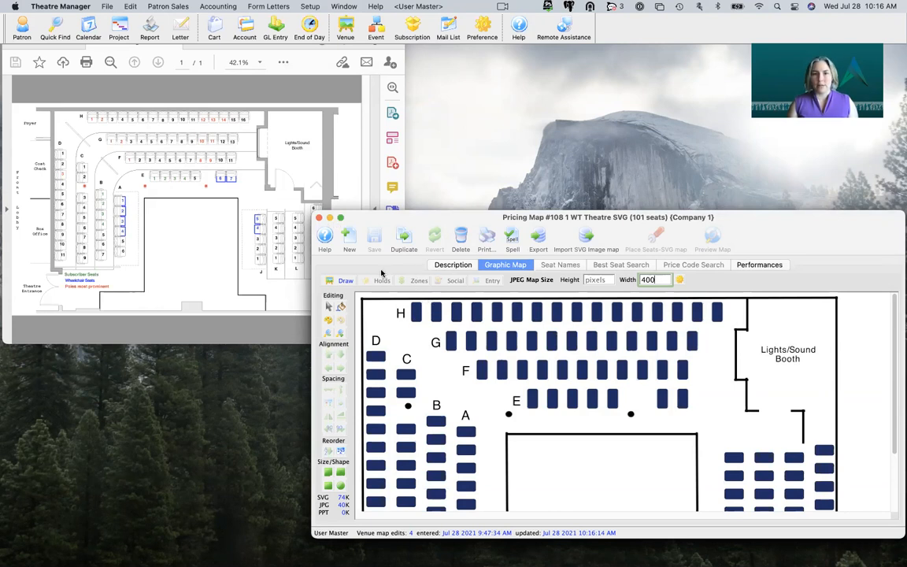
click(319, 218)
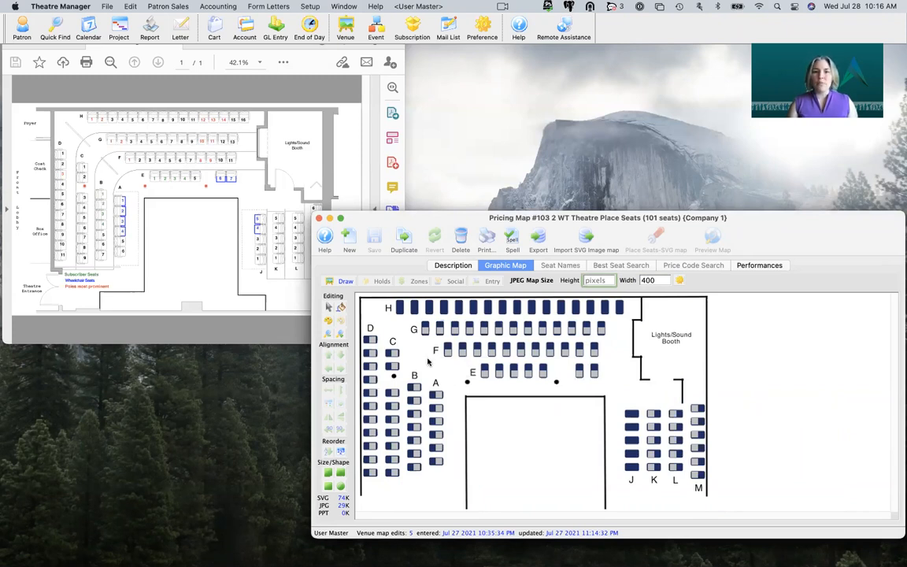
click(341, 309)
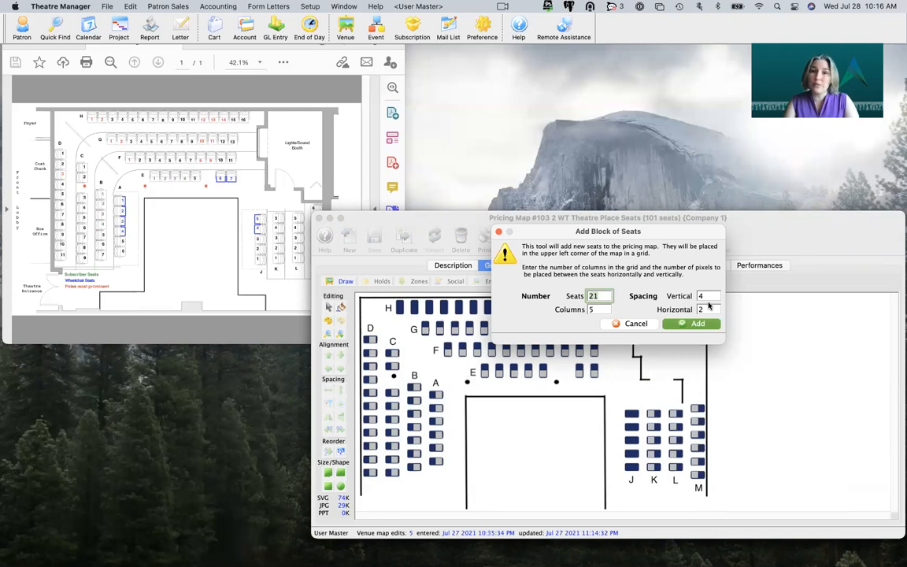
text(20)
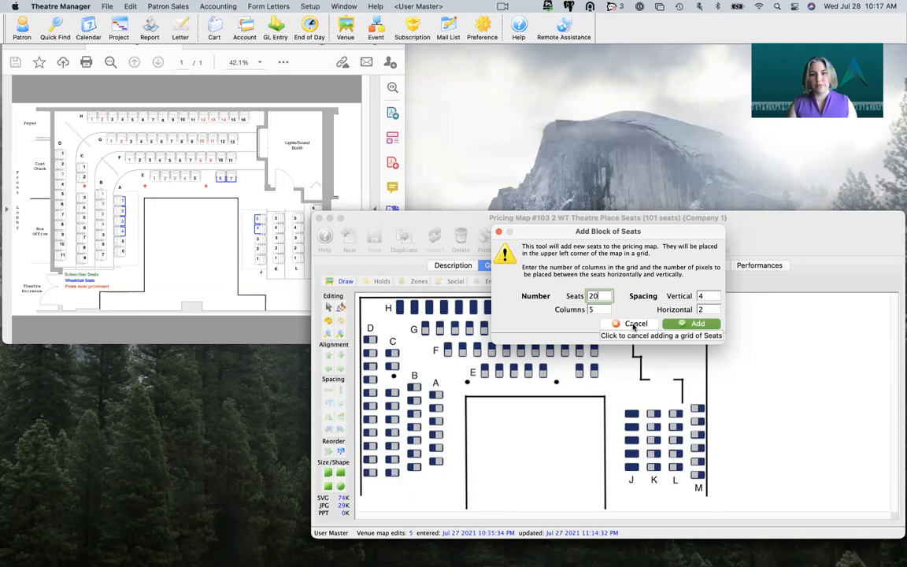
click(635, 324)
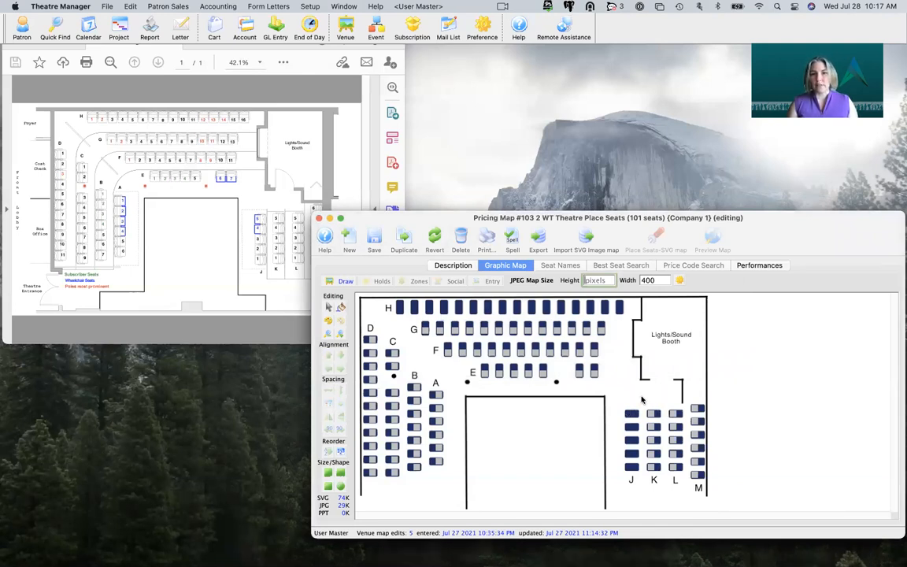
- Duplicate the five row K seats and place the copies over the row J seats on the map
drag(642, 403, 663, 491)
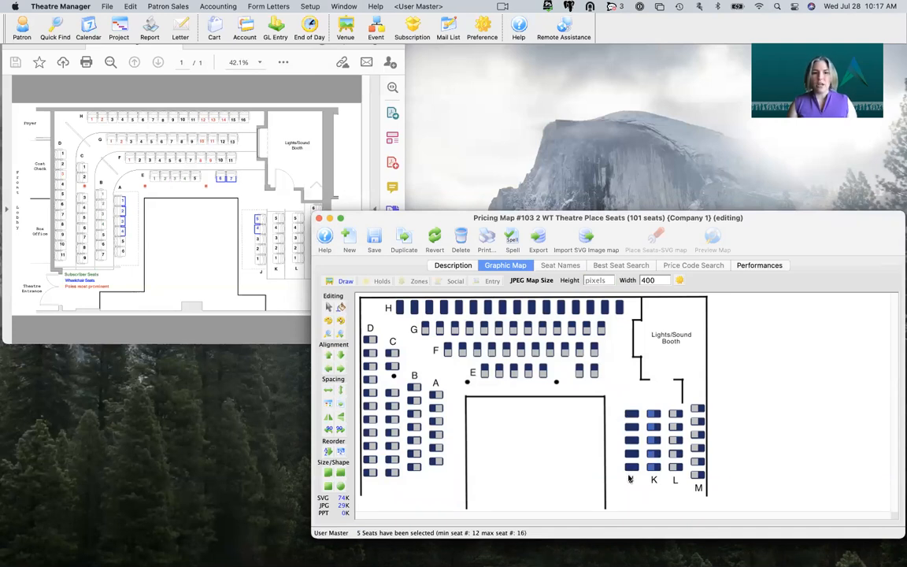
click(341, 406)
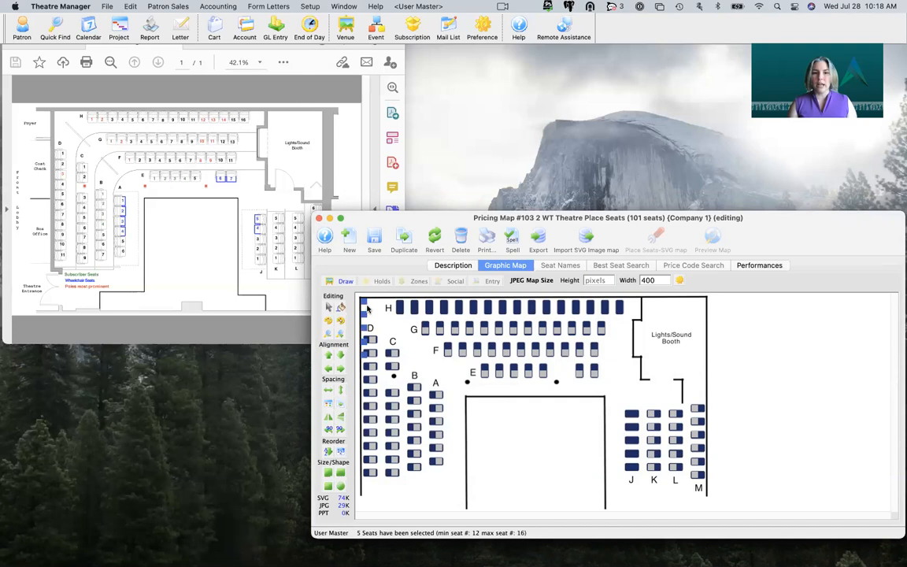
drag(365, 306, 631, 415)
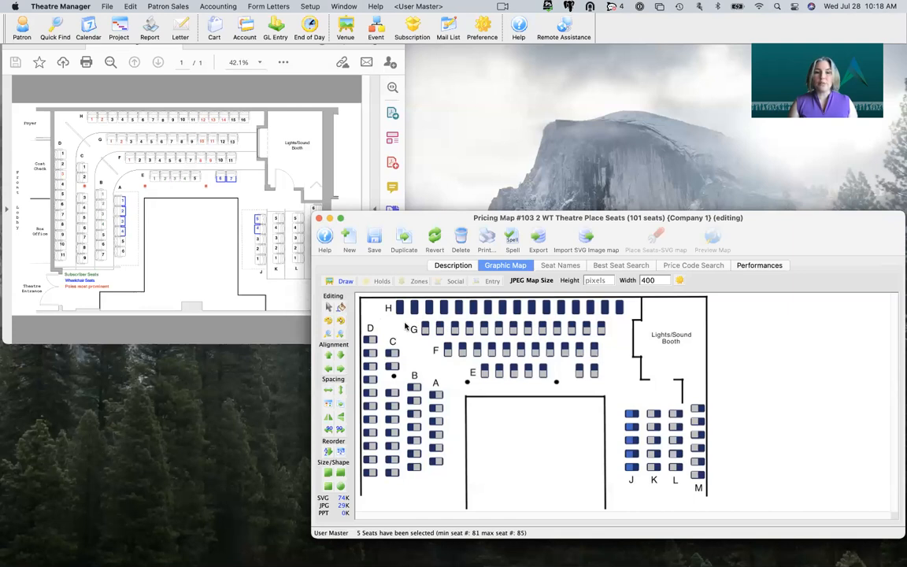
- Add a block of 5 seats in 5 columns and move it onto row H toward the Lights/Sound Booth
click(340, 306)
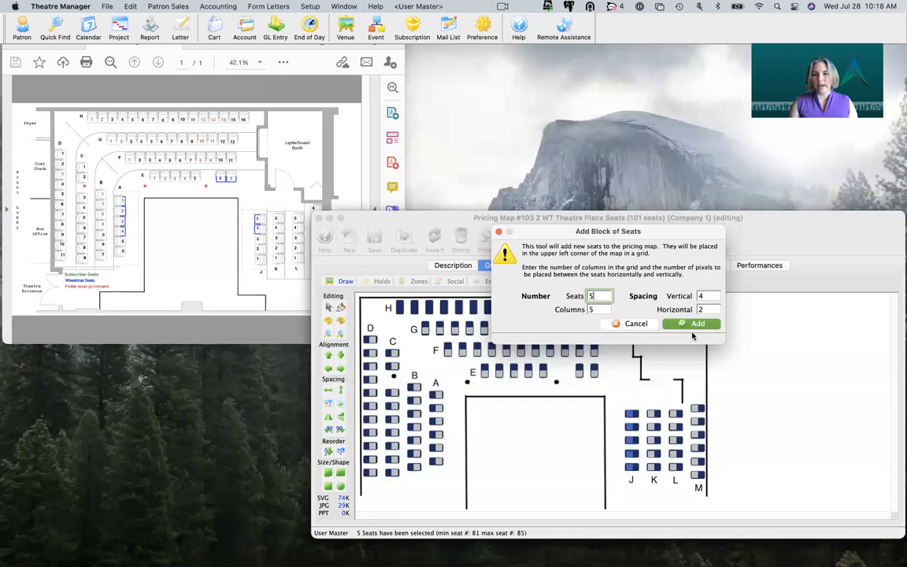
click(697, 326)
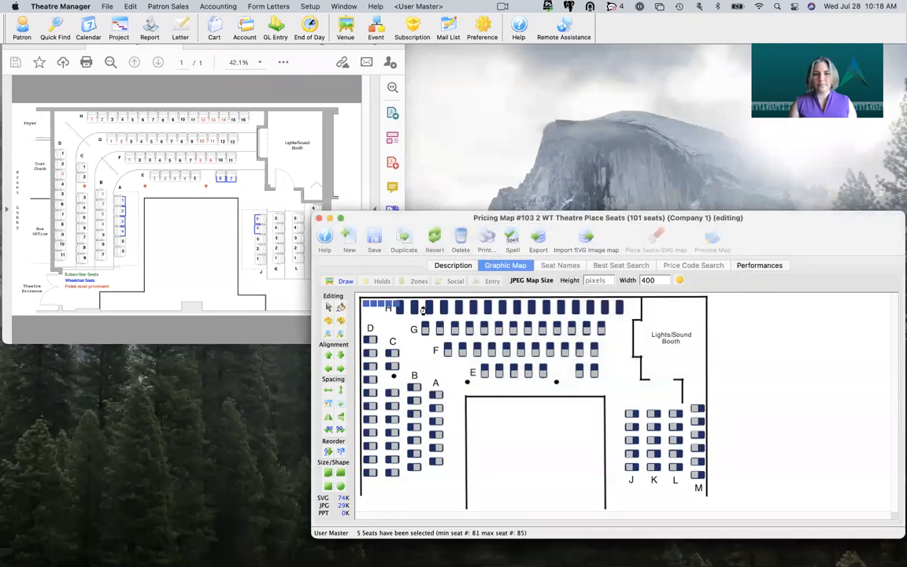
drag(397, 308, 592, 310)
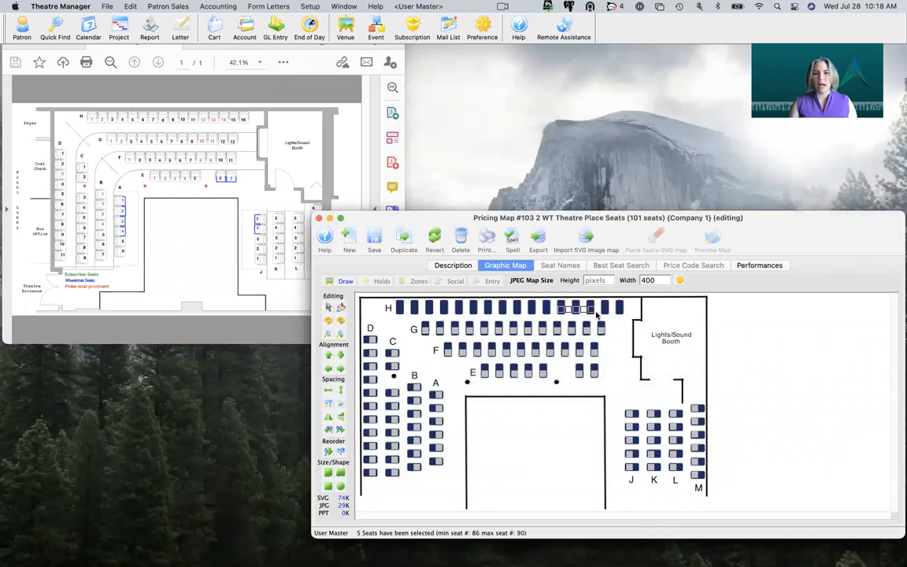
- Move the last new seat to the end of row H and space the five new seats evenly across
click(593, 312)
mouse_move(592, 312)
mouse_down()
mouse_move(612, 311)
mouse_move(591, 310)
mouse_up()
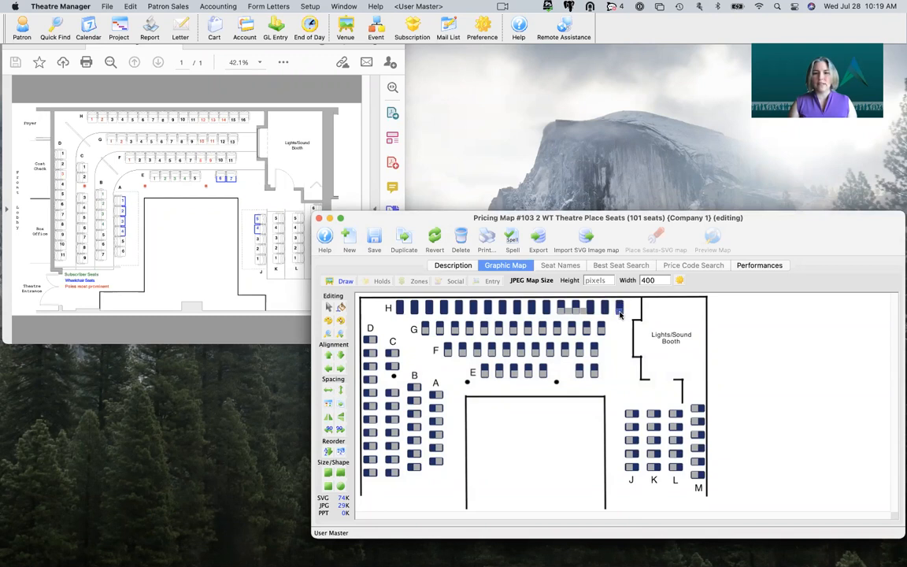
drag(542, 303, 621, 315)
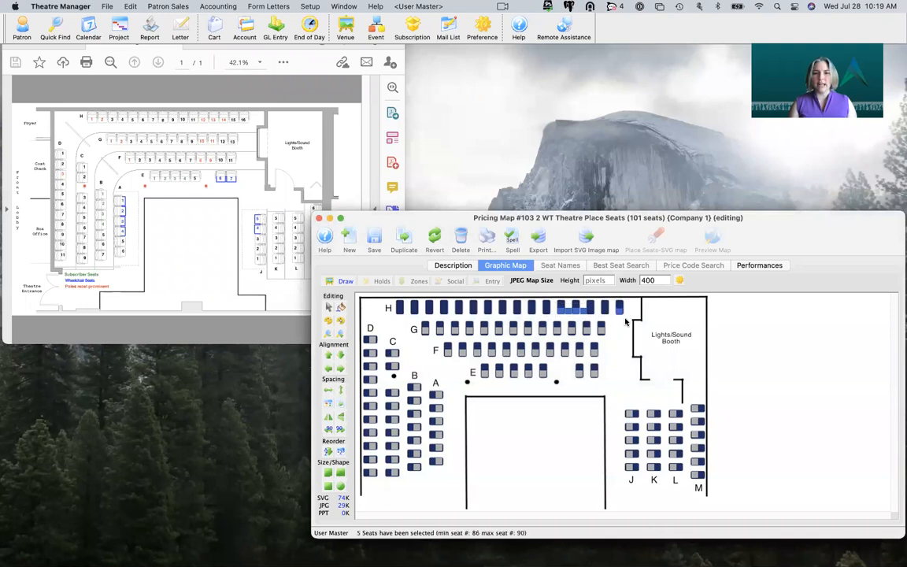
click(329, 390)
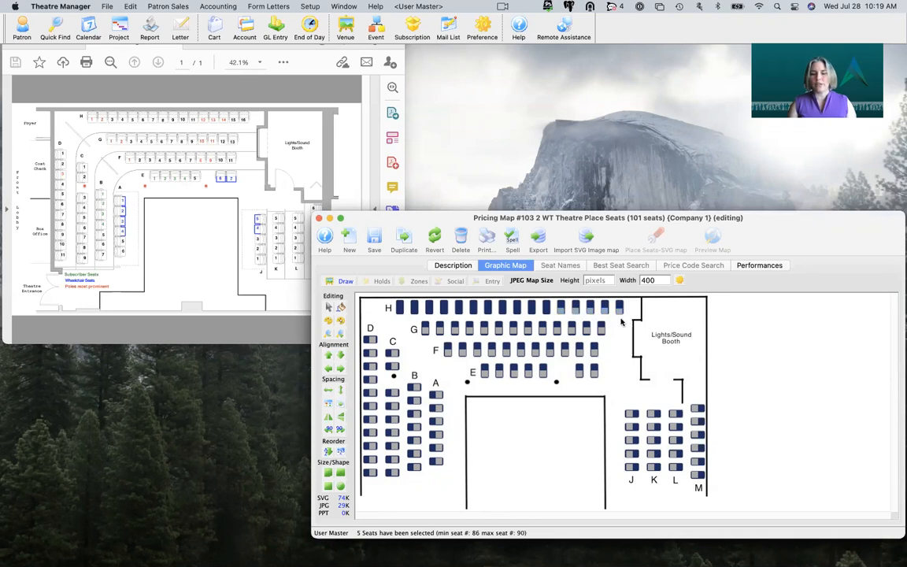
click(626, 319)
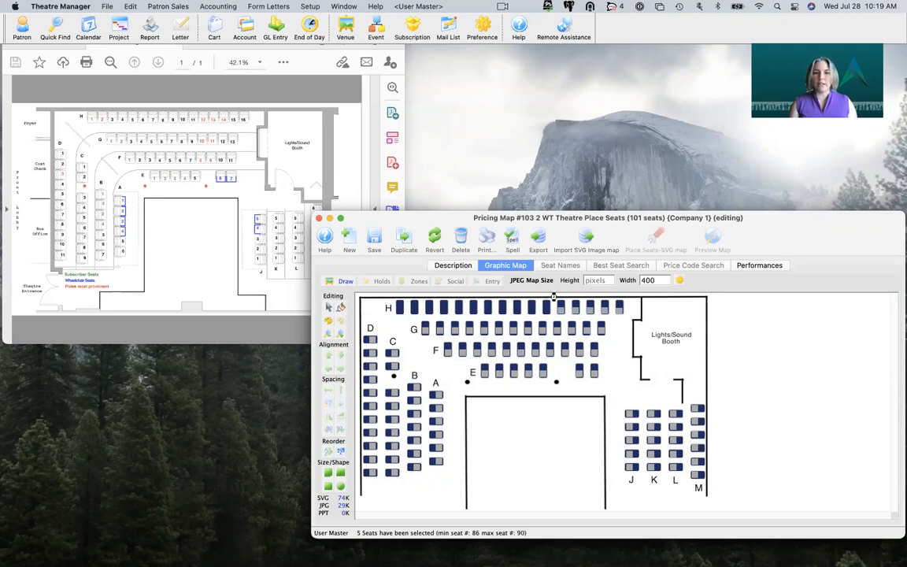
- Place a single seat over the eleventh seat of row H, adjust it beside its placed neighbour, and close the pricing map
click(338, 306)
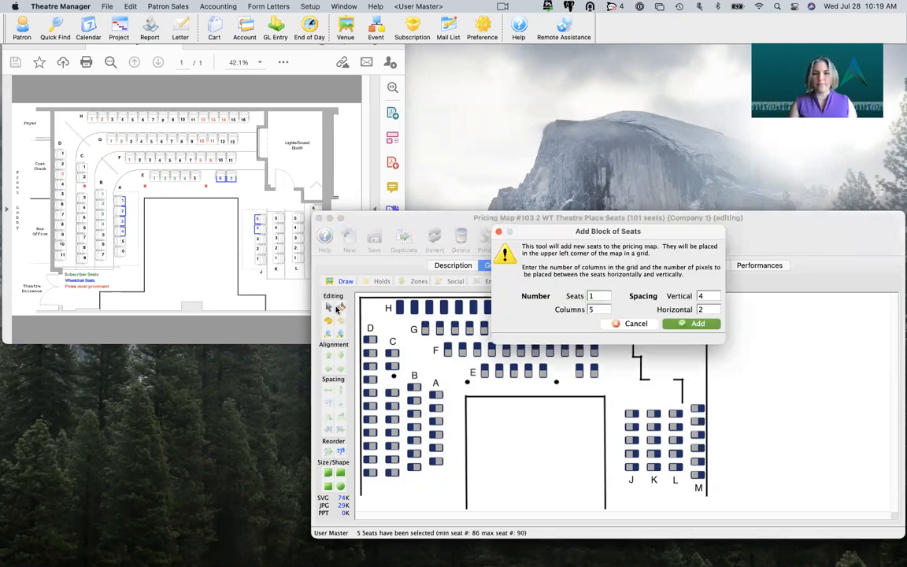
click(635, 324)
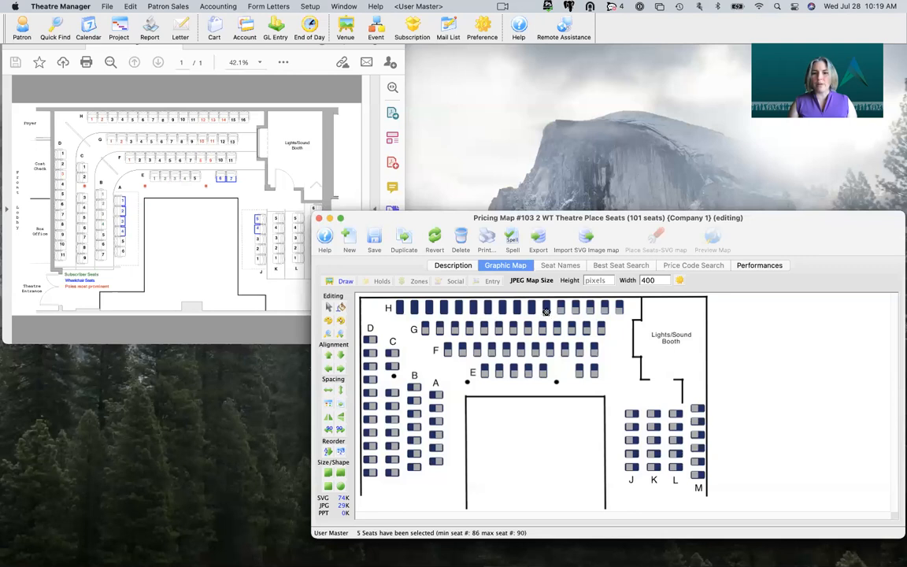
click(544, 312)
drag(537, 304, 568, 316)
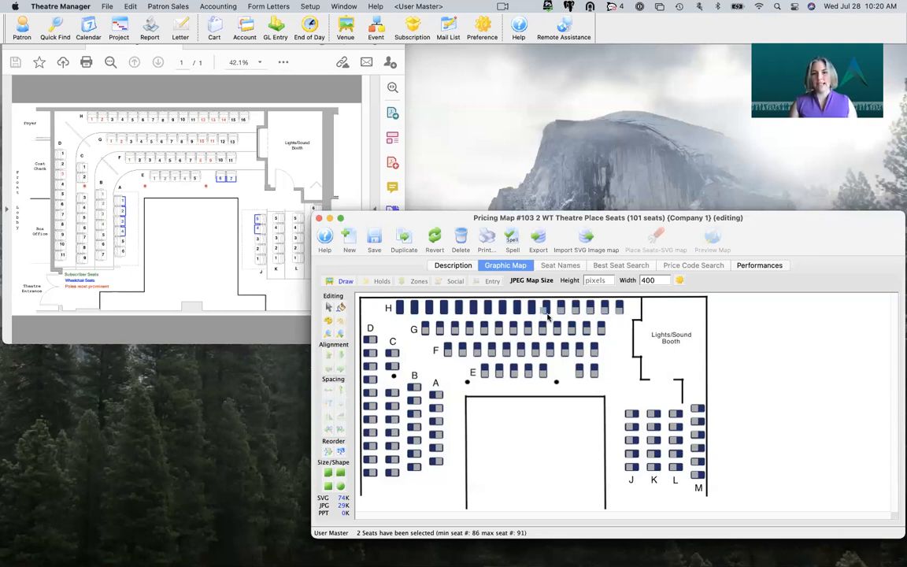
click(546, 309)
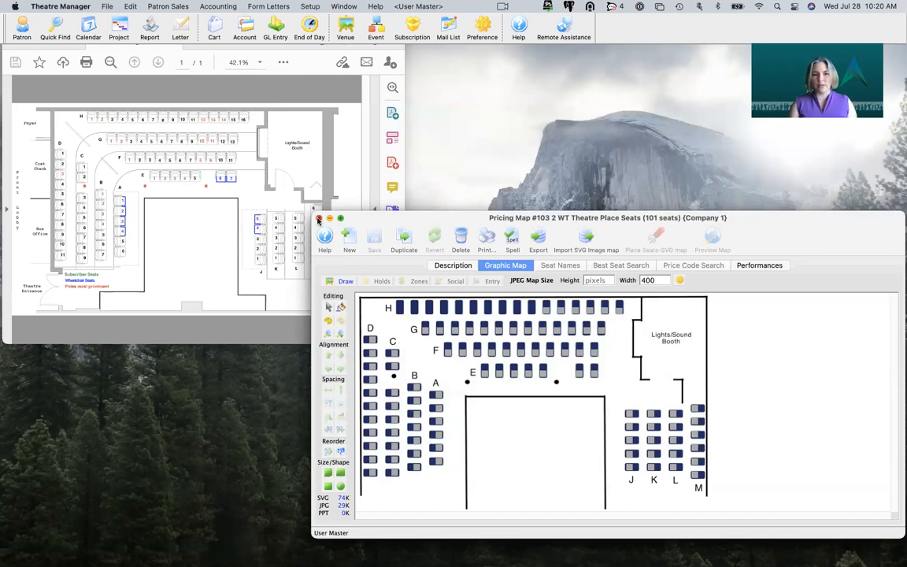
click(318, 219)
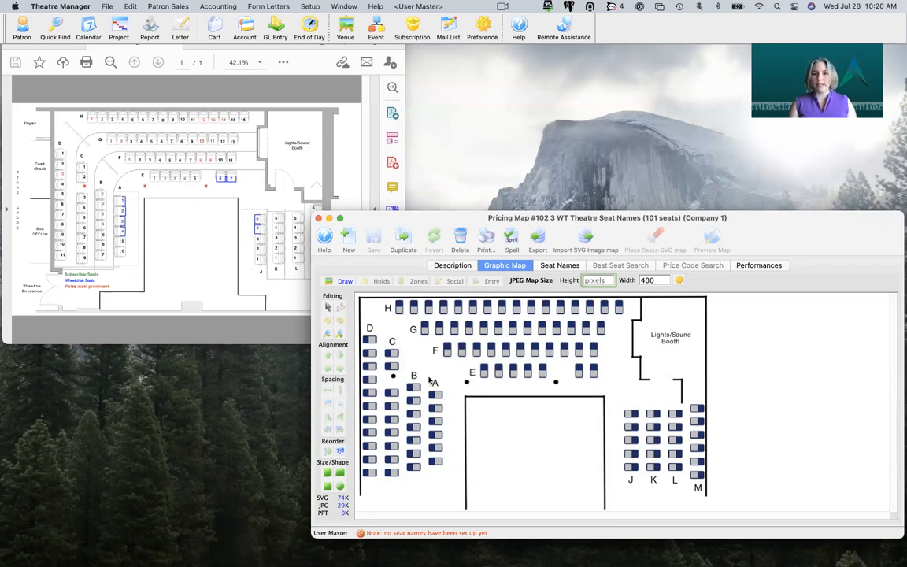
- In the Seat Names pricing map, make the first four row A seats oval and save the map
drag(429, 381, 449, 442)
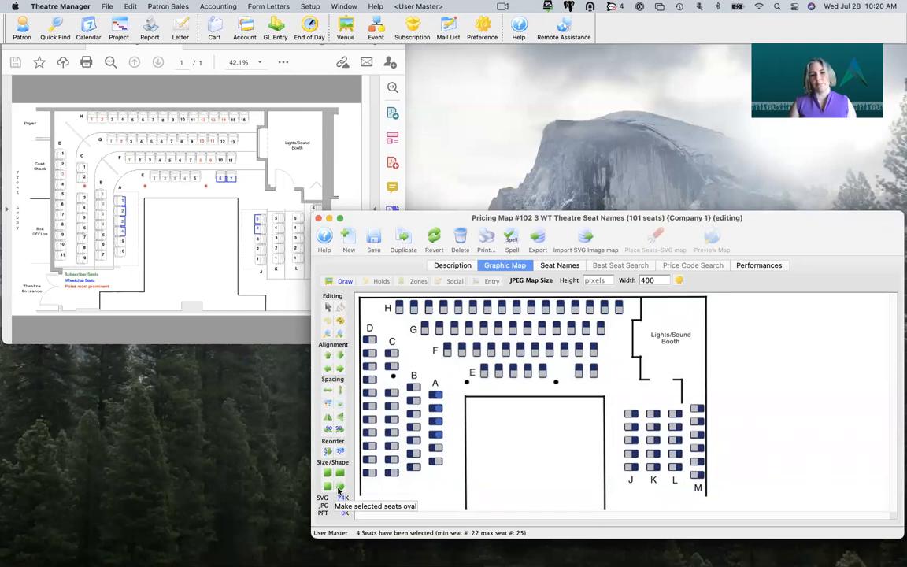
click(338, 490)
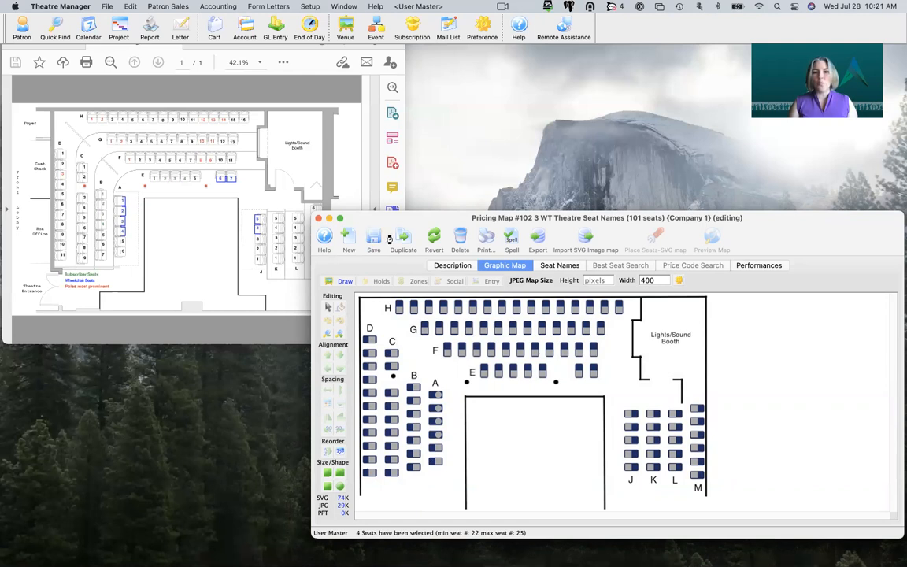
key(super+s)
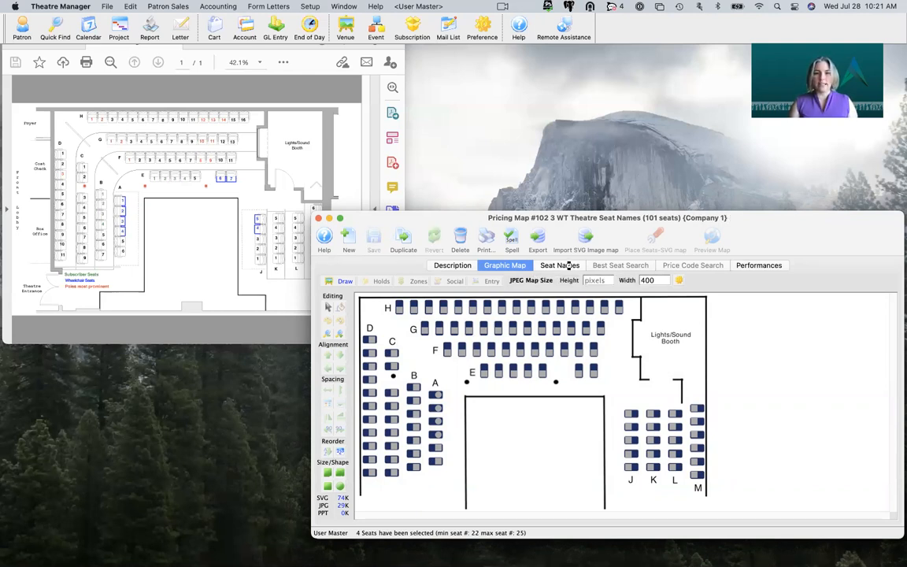
- Create the initial empty seat list for naming the 101 seats and look through its rows
click(569, 267)
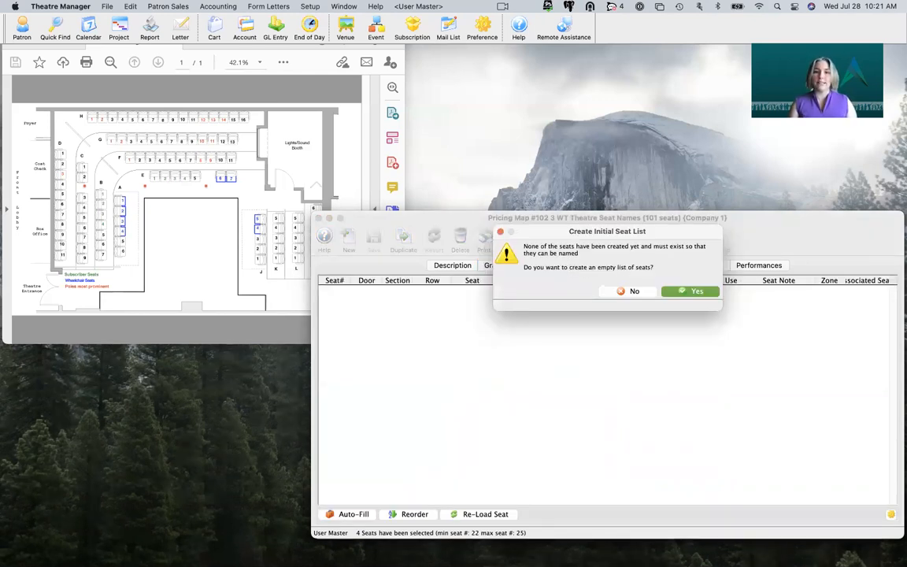
click(679, 290)
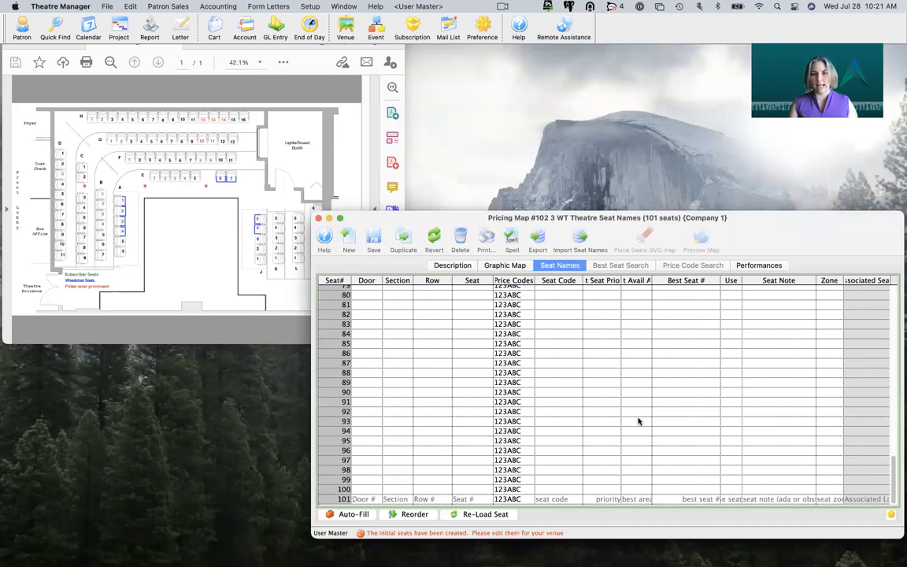
scroll(639, 422, up, 15)
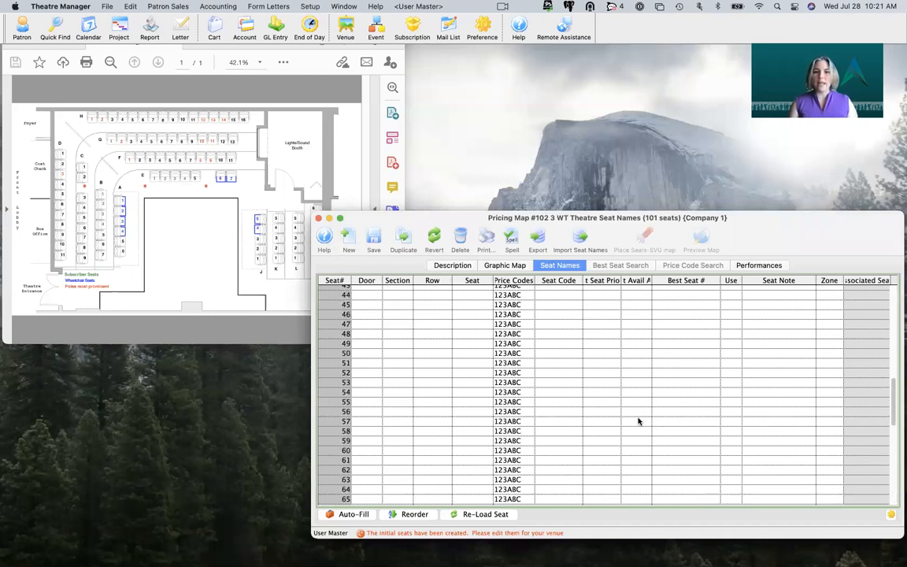
scroll(638, 422, up, 7)
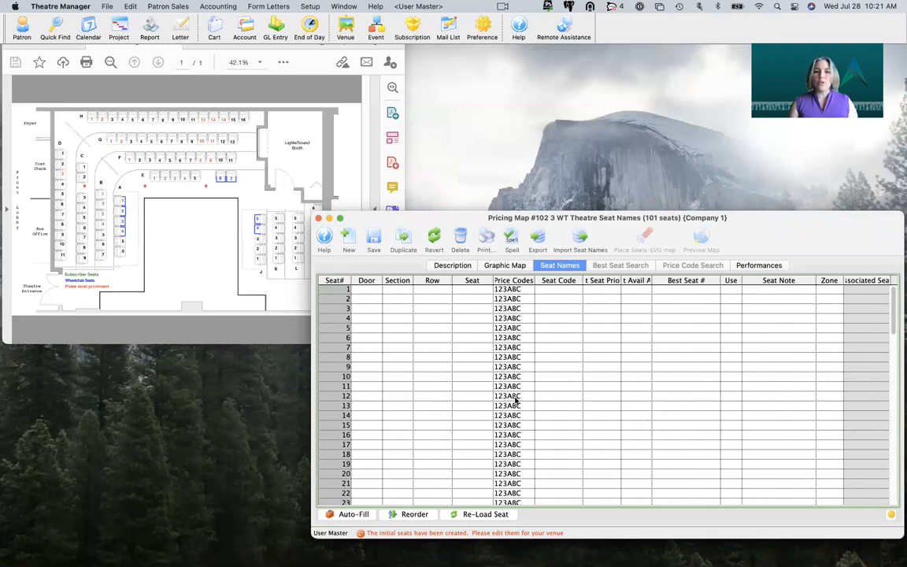
scroll(426, 290, down, 1)
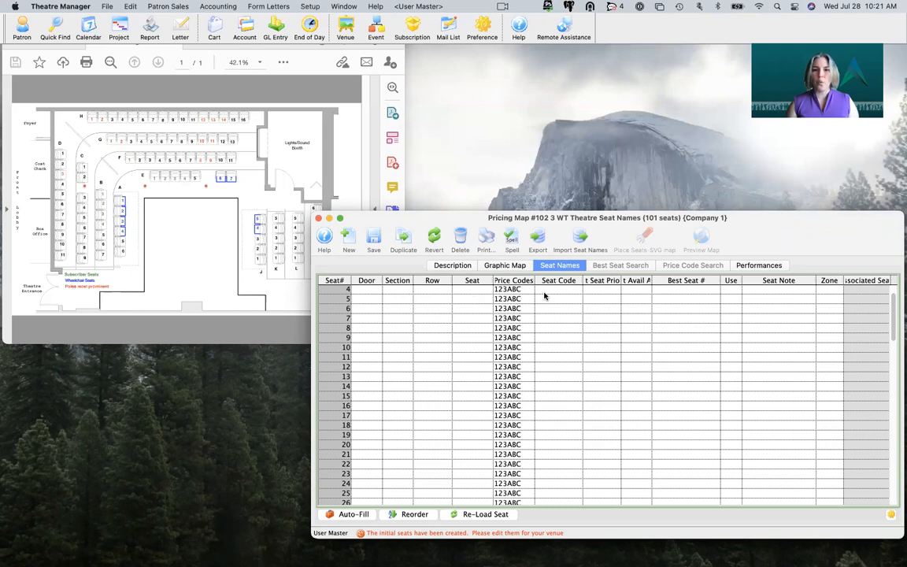
- Export the seat list as an Excel 97-2004 workbook named Wt Theatre seats2.xls in the WT Theatre folder
click(538, 240)
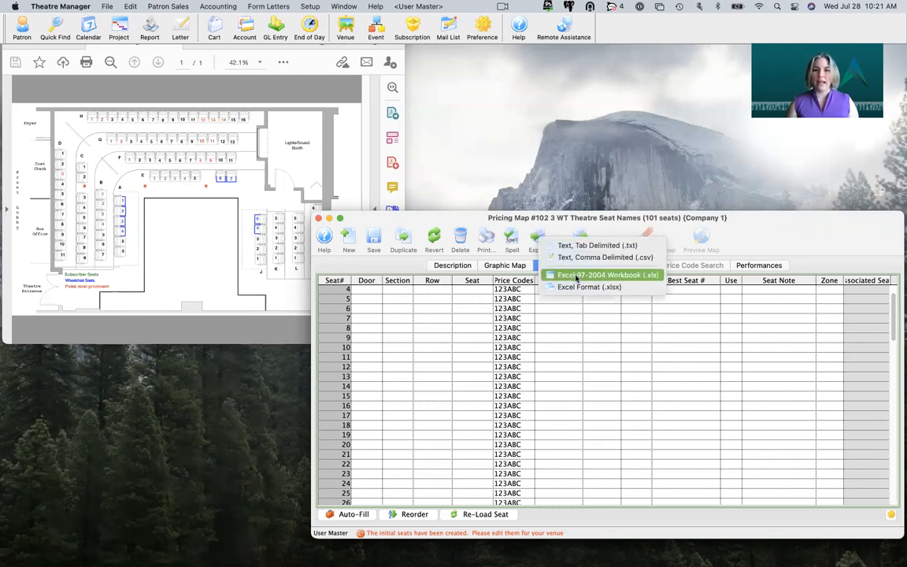
click(577, 276)
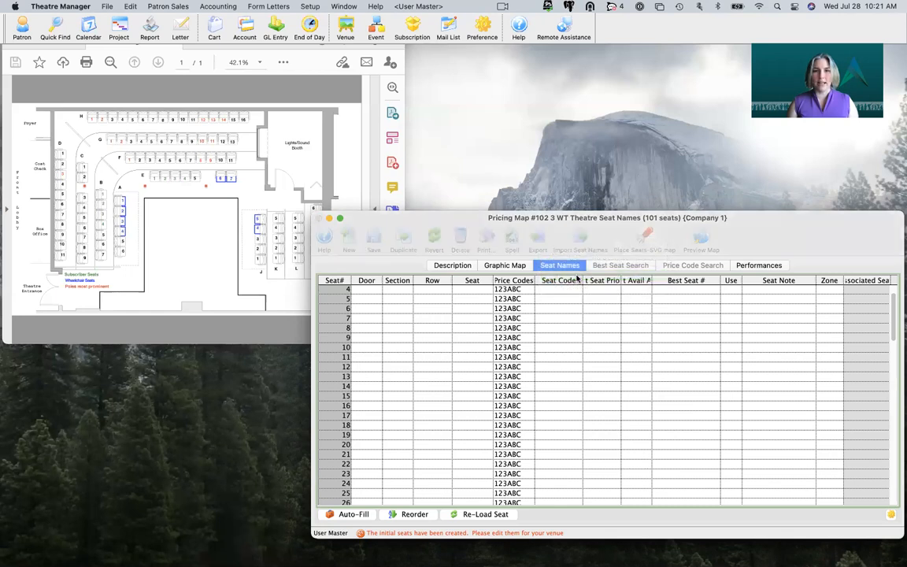
click(623, 348)
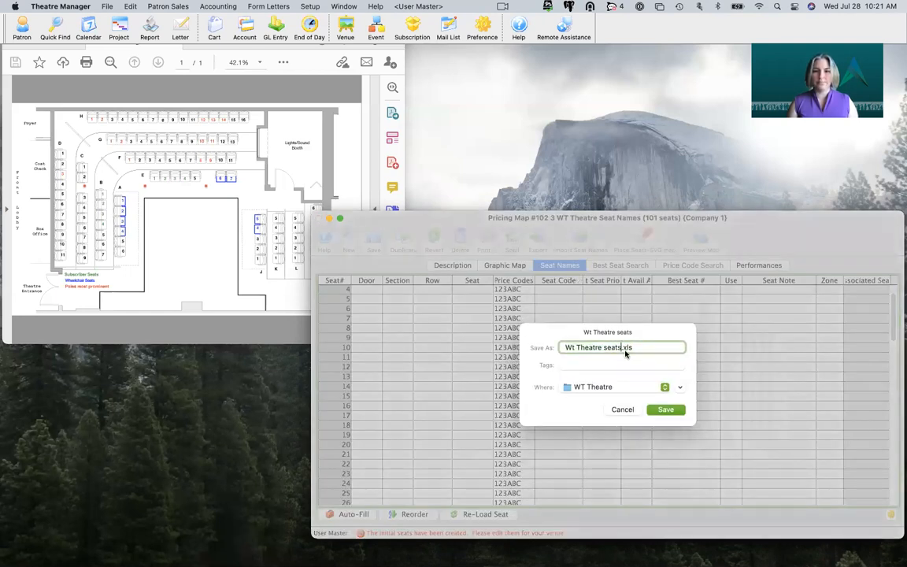
click(666, 409)
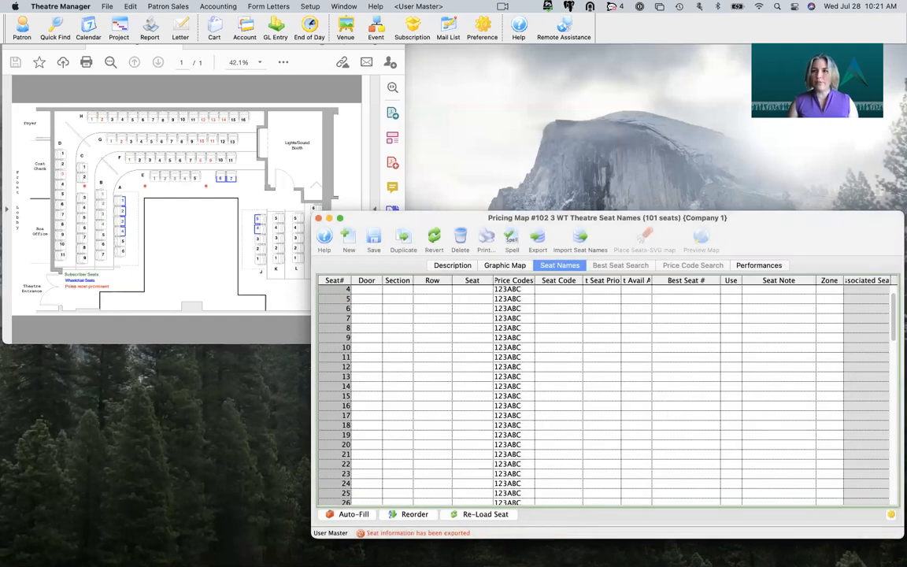
- Switch to Excel, enlarge the exported workbook, and fill the Section Name column with Left for logical seats 1 to 29
key(super+Tab)
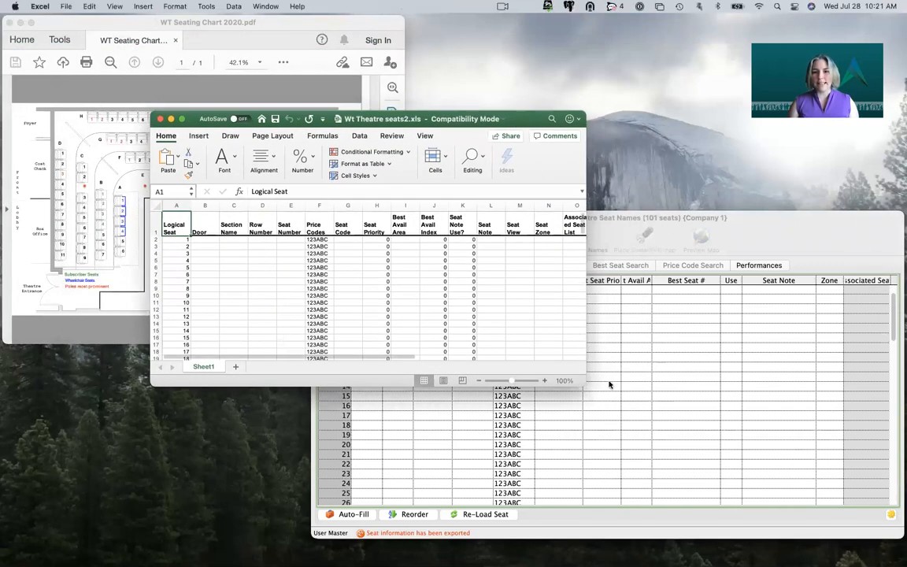
drag(600, 393, 716, 474)
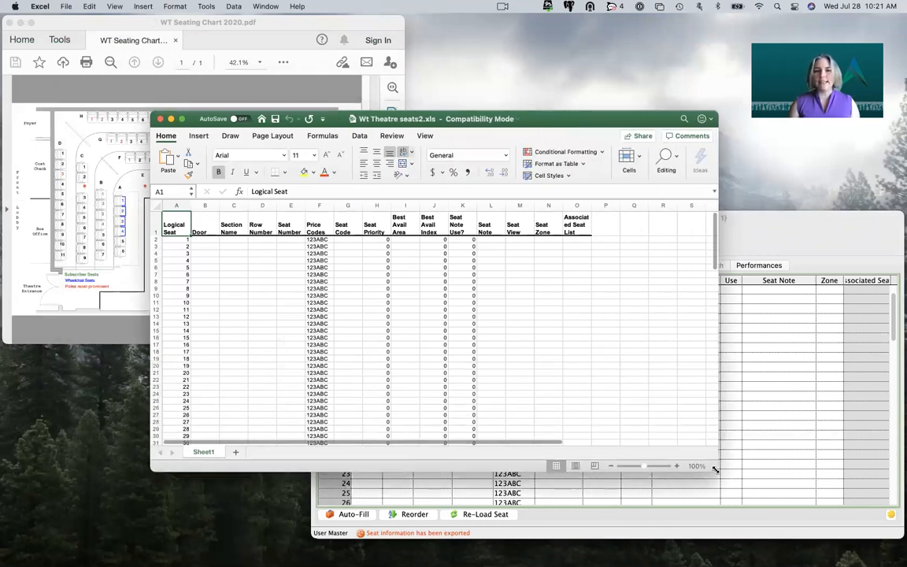
click(230, 241)
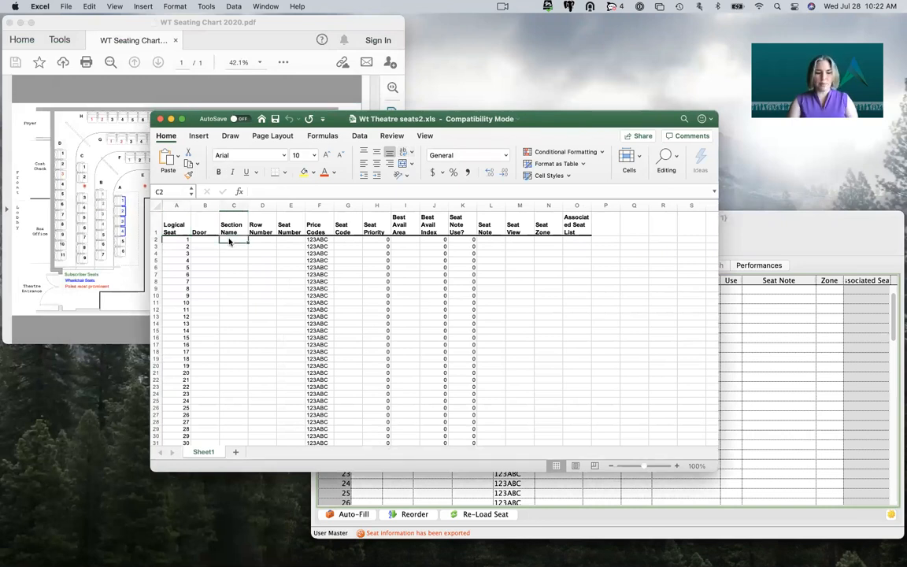
text(Lef)
key(Return)
click(238, 239)
drag(248, 244, 244, 446)
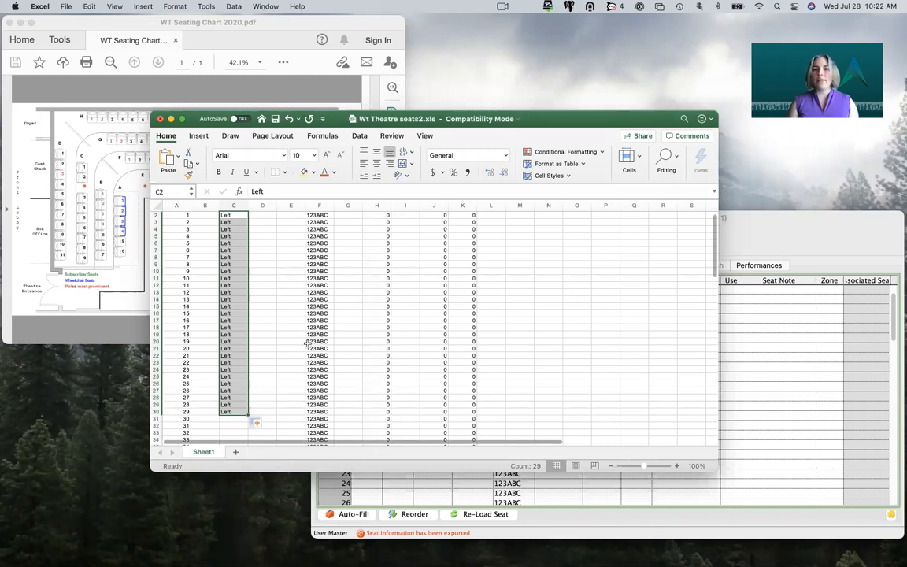
scroll(308, 342, up, 2)
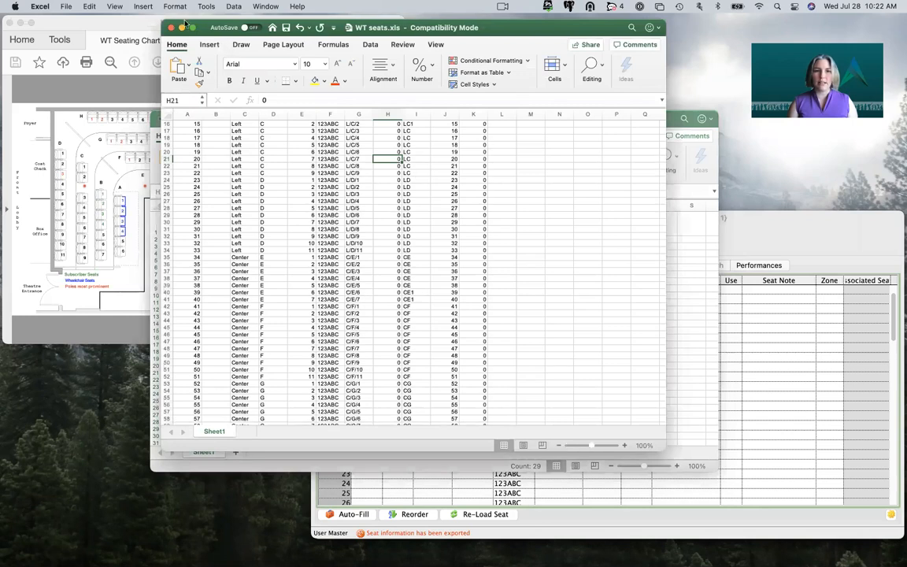
- Bring the WT seats.xls window lower on the screen and close Wt Theatre seats2.xls without saving its changes
drag(200, 28, 201, 122)
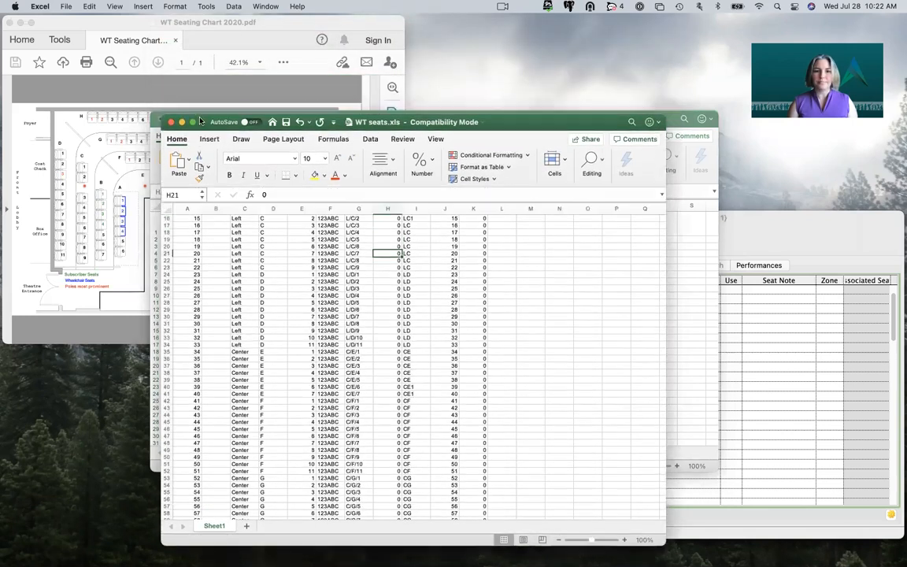
click(160, 119)
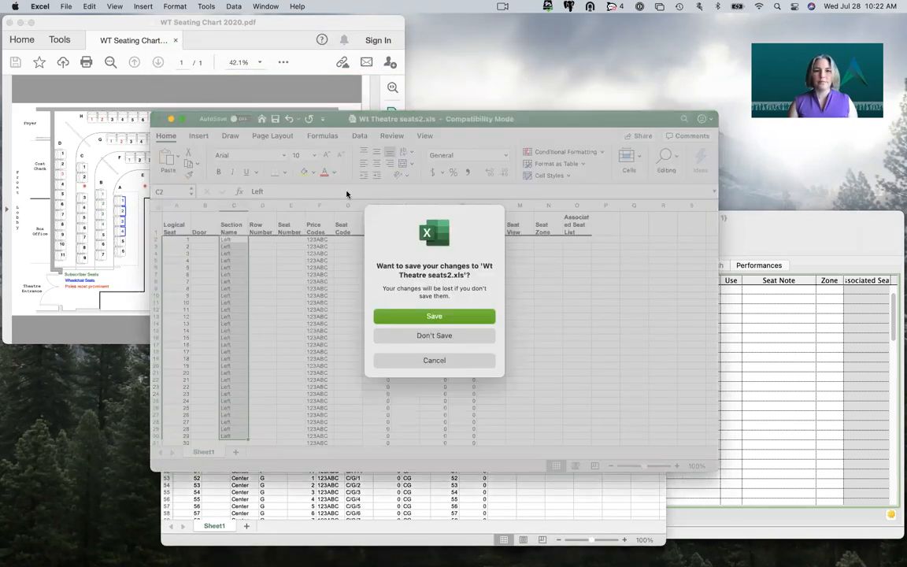
click(429, 339)
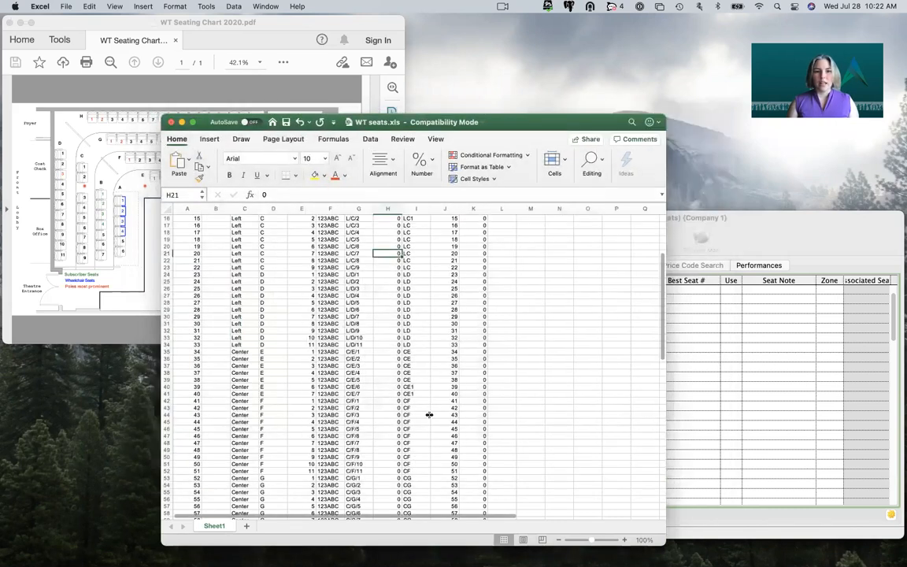
- Examine the Best Avail Area codes for rows A to C in WT seats.xls, alongside the PDF seating chart
scroll(426, 398, up, 5)
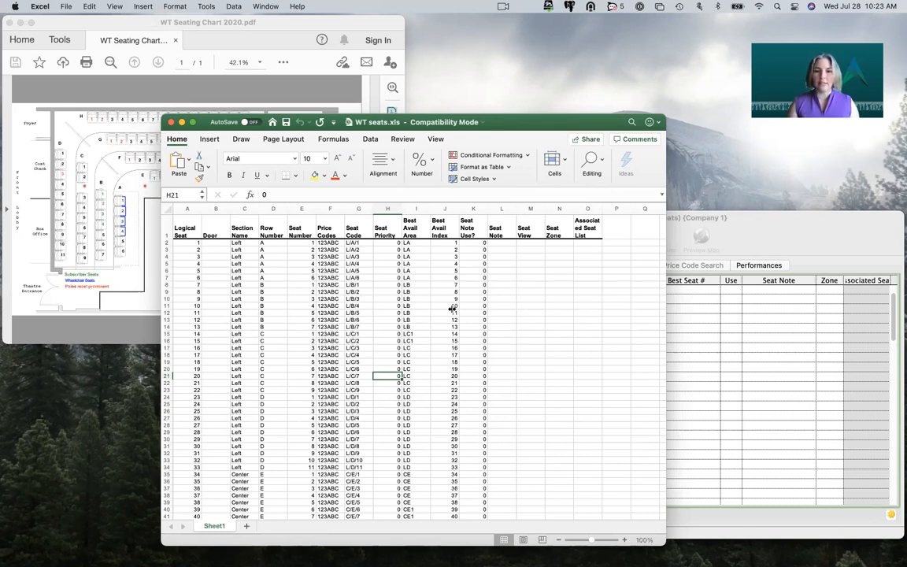
click(415, 278)
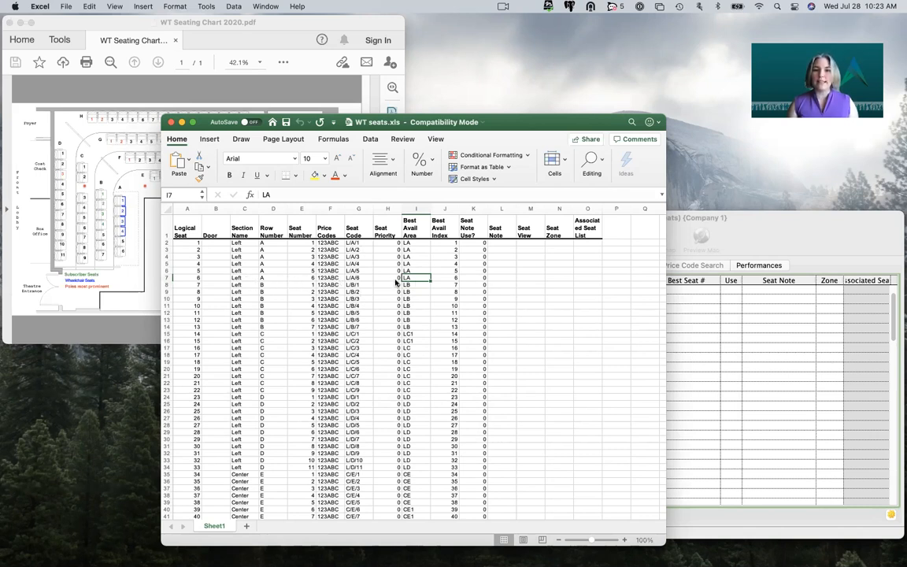
drag(233, 278, 314, 287)
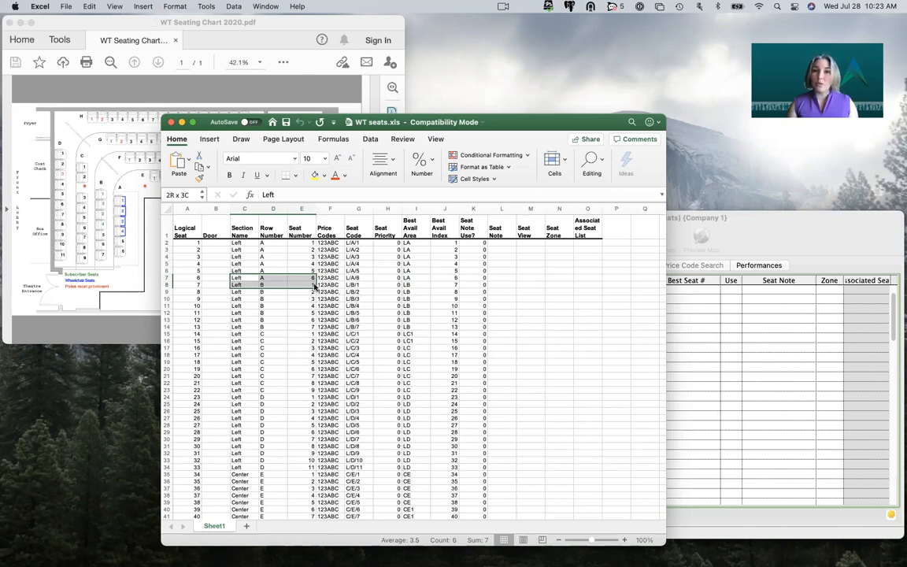
drag(314, 287, 412, 288)
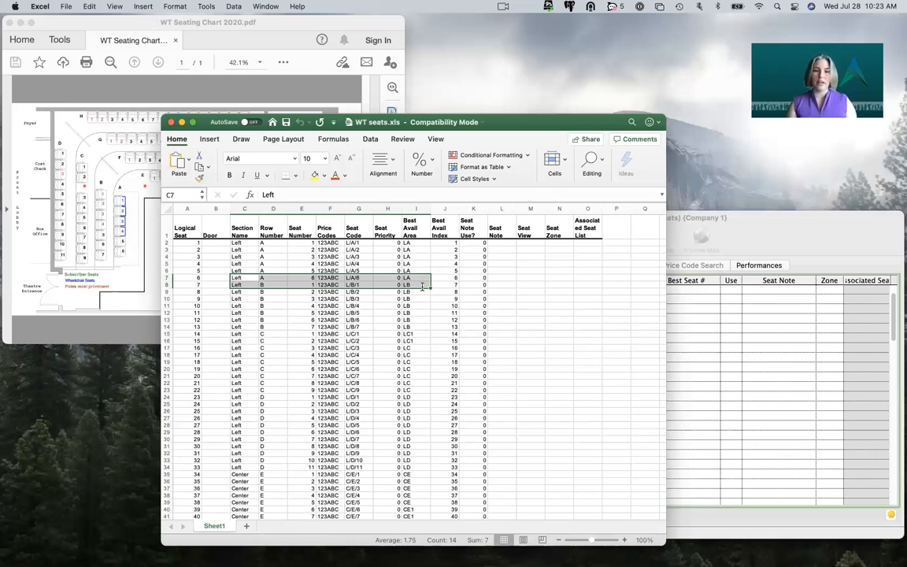
drag(571, 124, 732, 119)
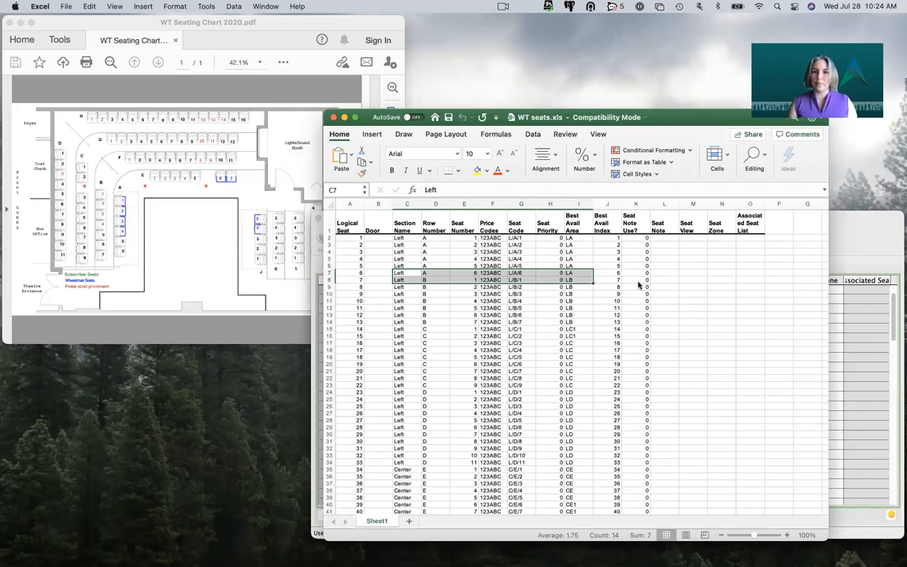
click(580, 329)
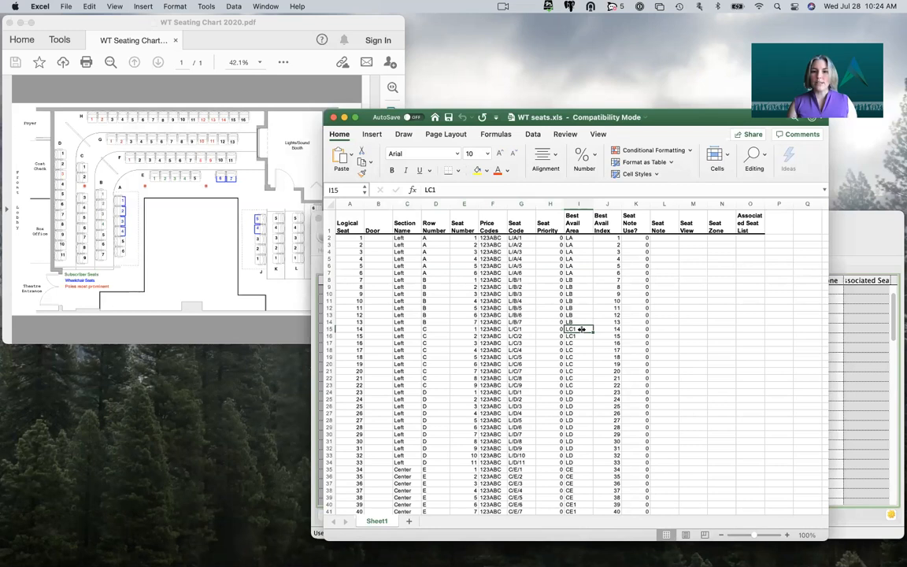
drag(581, 329, 583, 336)
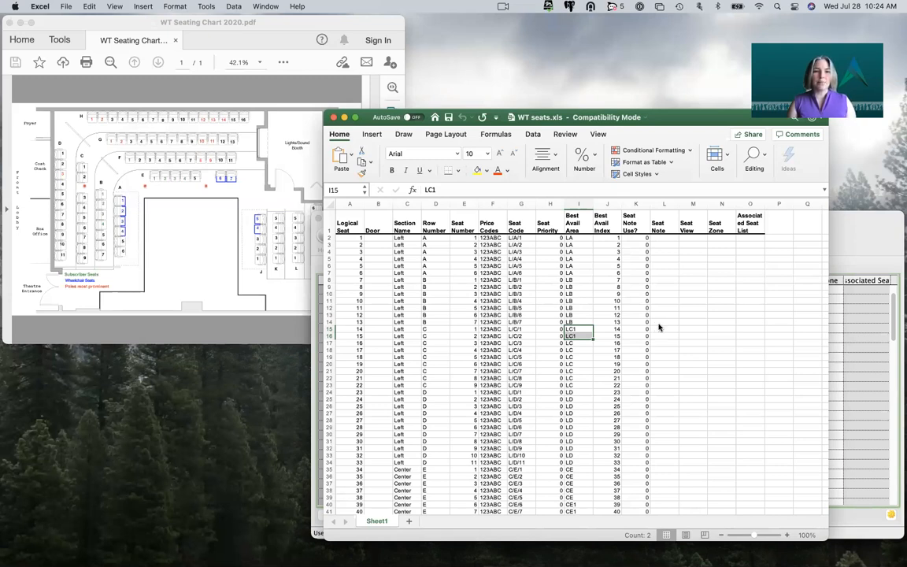
- For row A seat 1, set Seat Note Use? to 1 and enter Wheelchair as the Seat Note
click(645, 240)
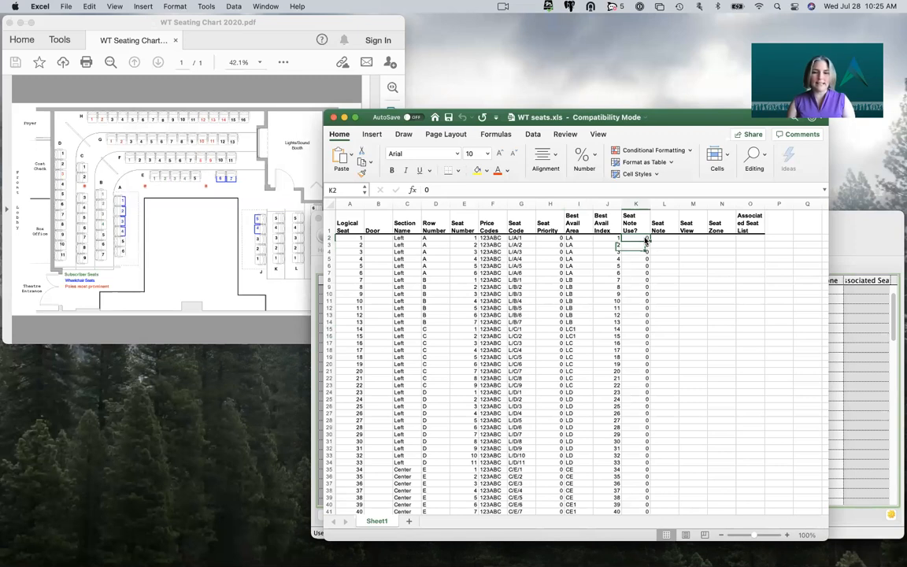
text(1)
key(Tab)
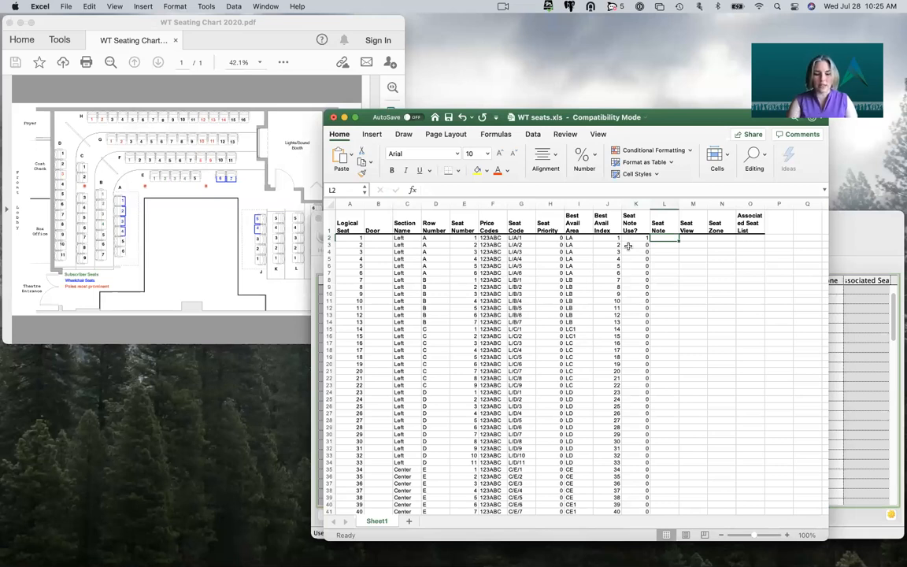
text(Wheelchair)
click(669, 238)
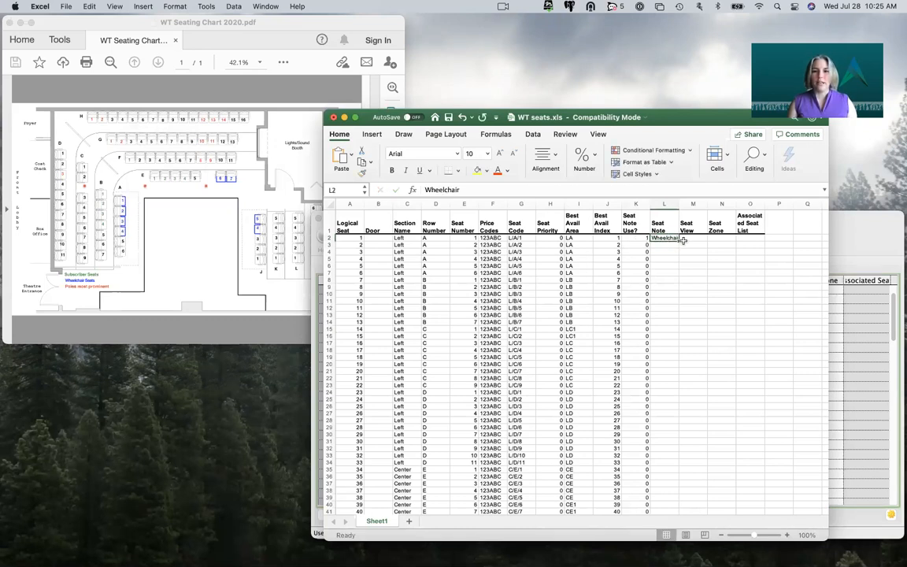
- Copy the Wheelchair seat note from row A seat 1 down to row A seats 2 through 4
mouse_move(679, 241)
mouse_down()
mouse_move(665, 252)
mouse_move(679, 256)
mouse_up()
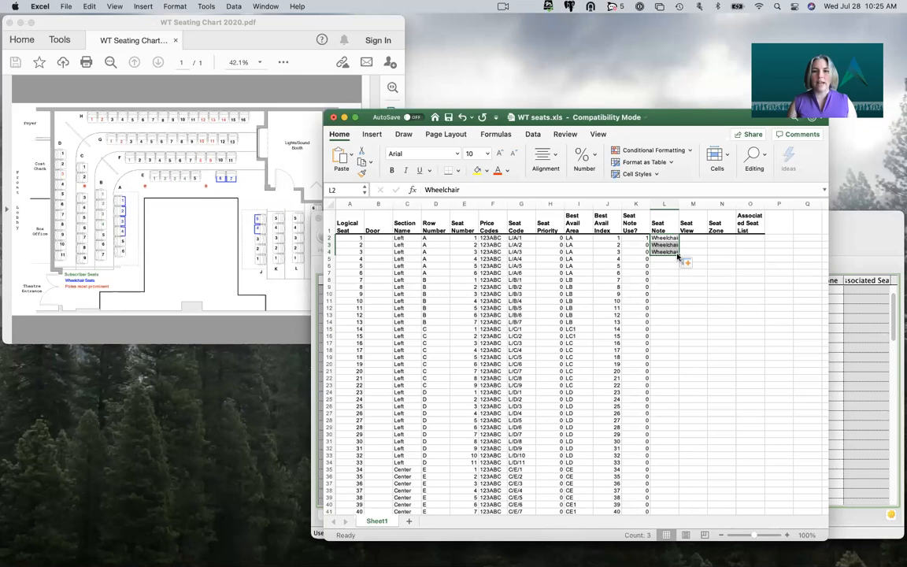
drag(678, 256, 680, 263)
click(640, 238)
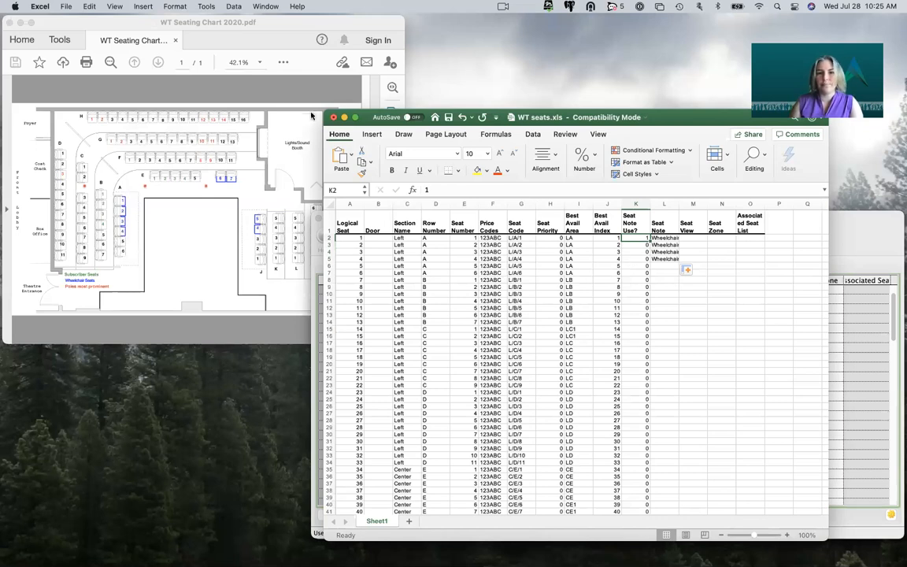
- Close WT seats.xls without saving its changes and switch to Theatre Manager
click(335, 118)
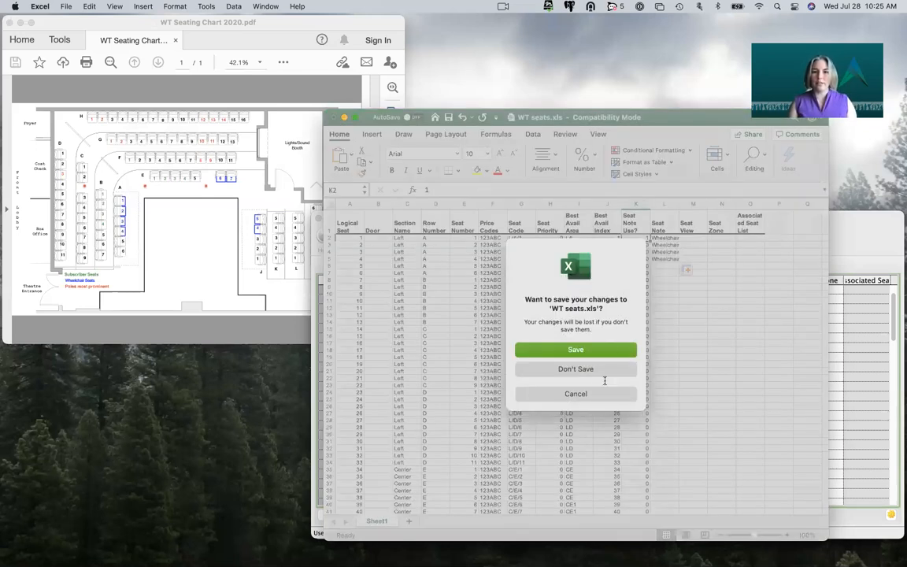
click(576, 369)
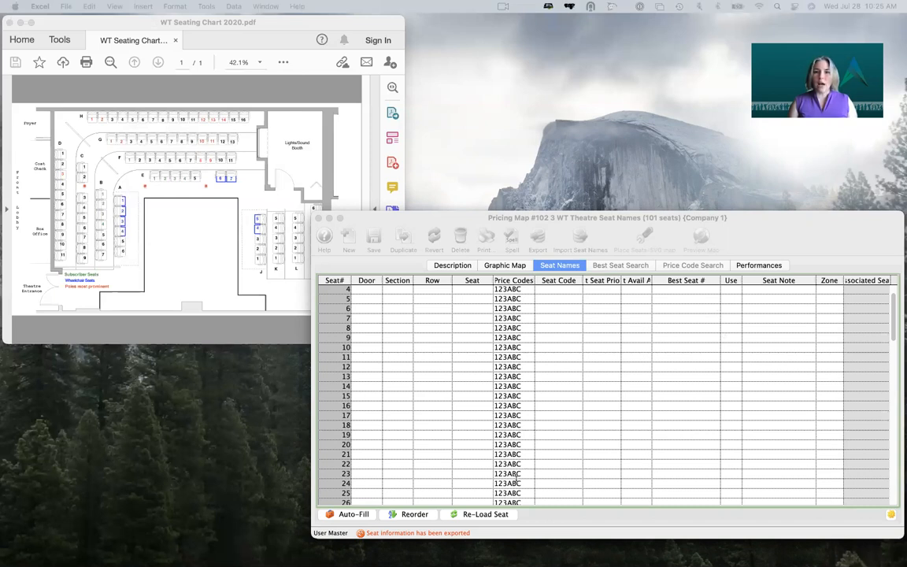
click(508, 356)
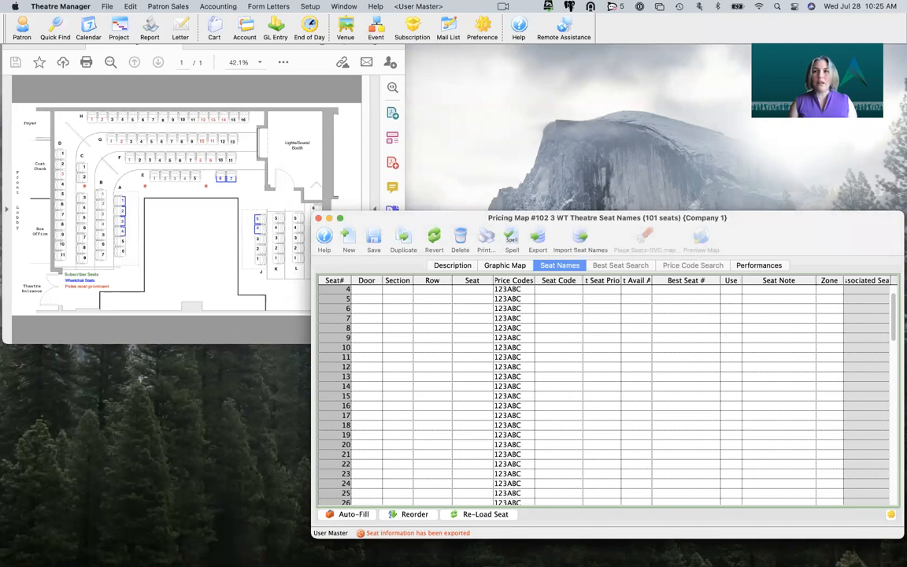
- Import the completed seat names file into the 3 WT Theatre Seat Names pricing map, then save and close the map
key(super+Tab)
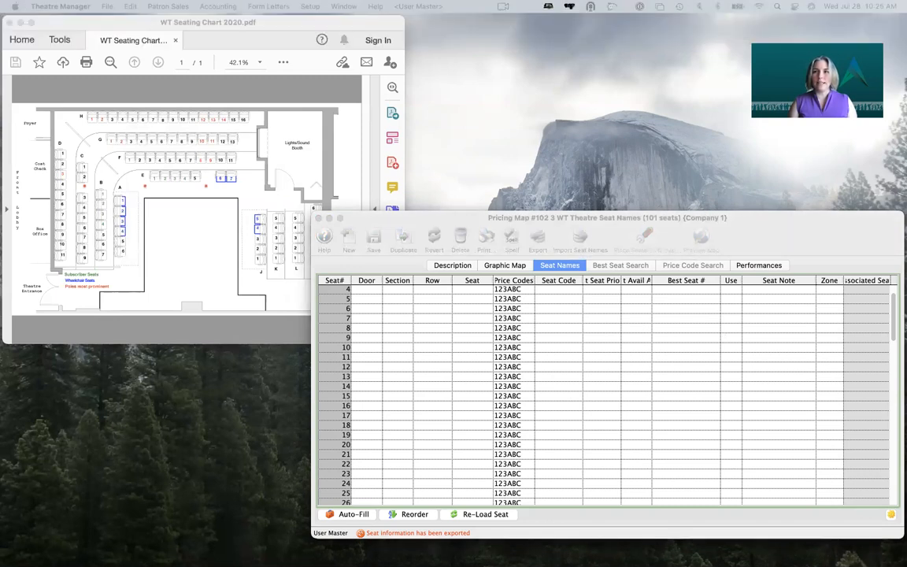
drag(811, 483, 611, 405)
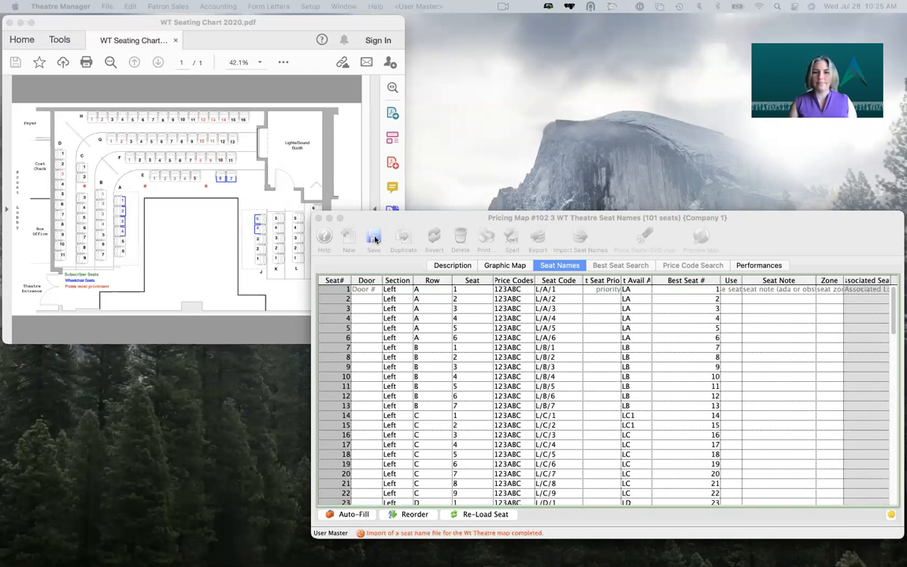
click(332, 212)
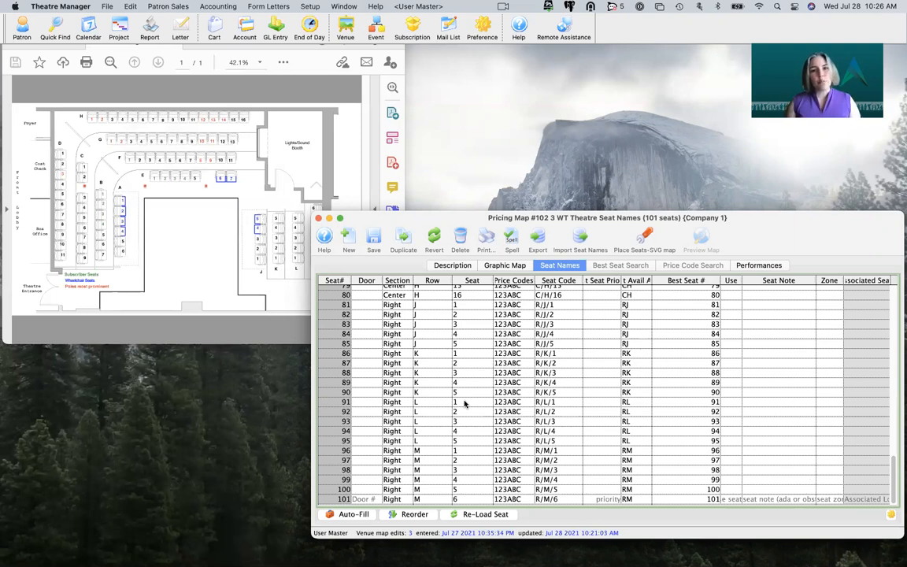
click(319, 219)
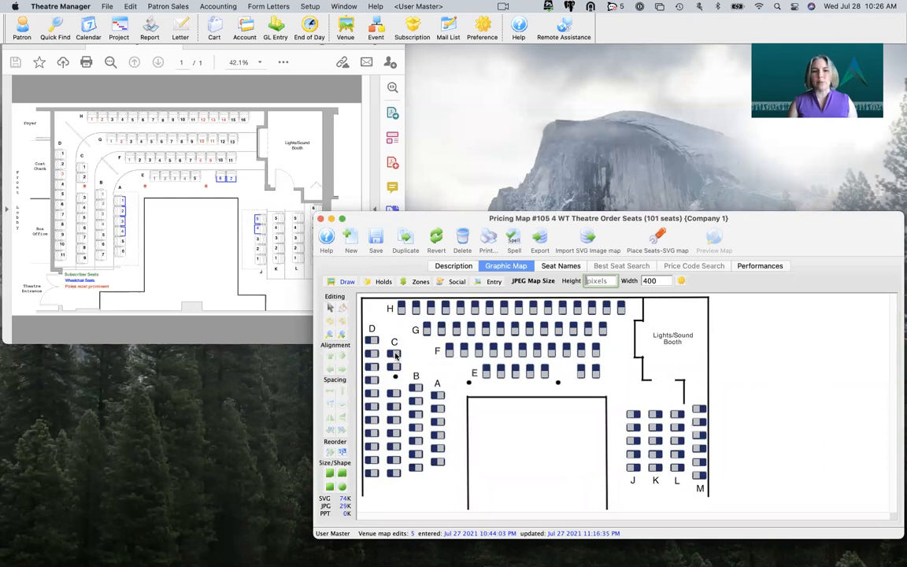
- In the 4 WT Theatre Order Seats map, renumber the row A seats from 1, Top to Bottom then Right to Left
mouse_move(395, 355)
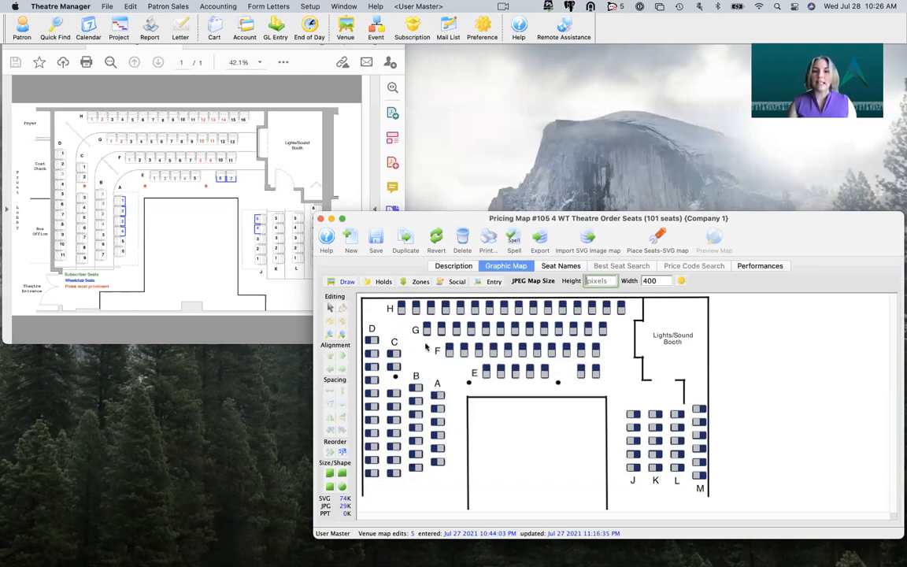
drag(432, 380, 450, 479)
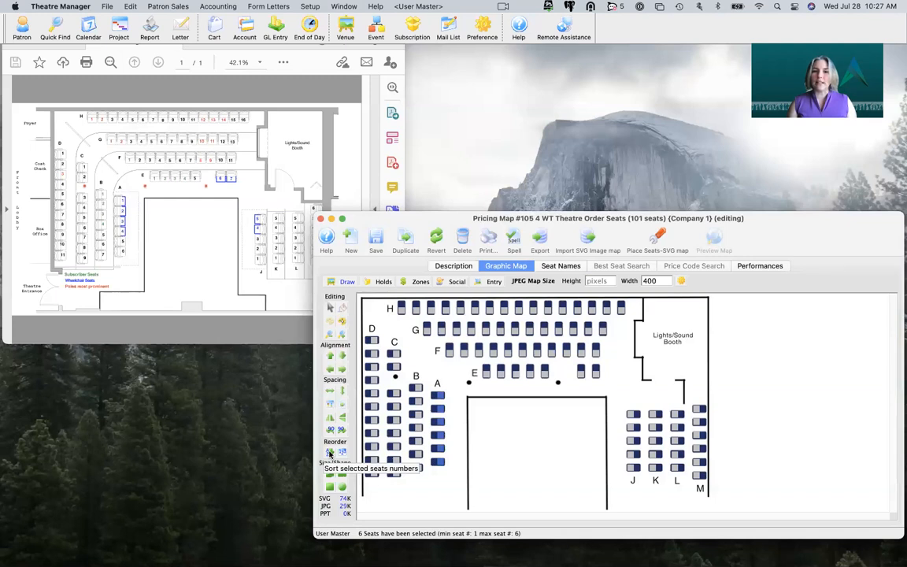
click(330, 453)
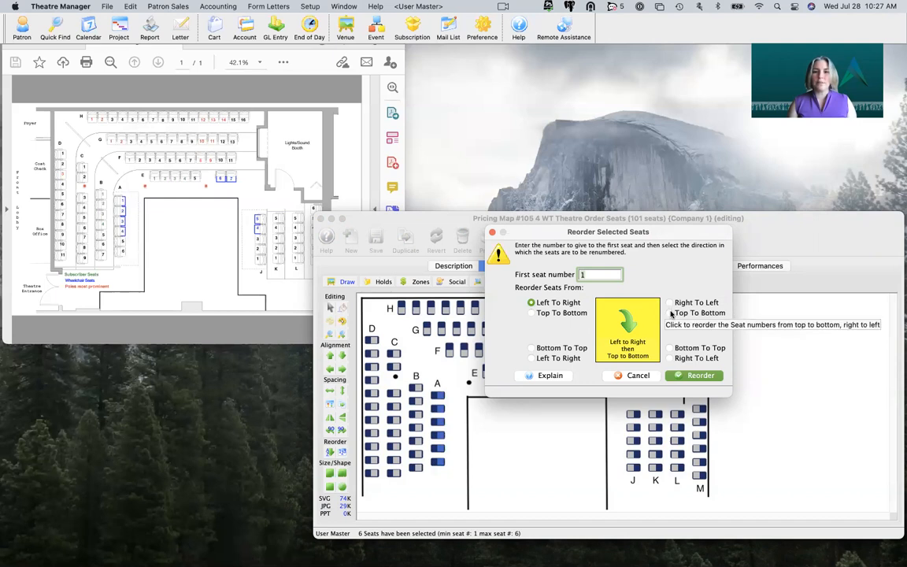
click(670, 313)
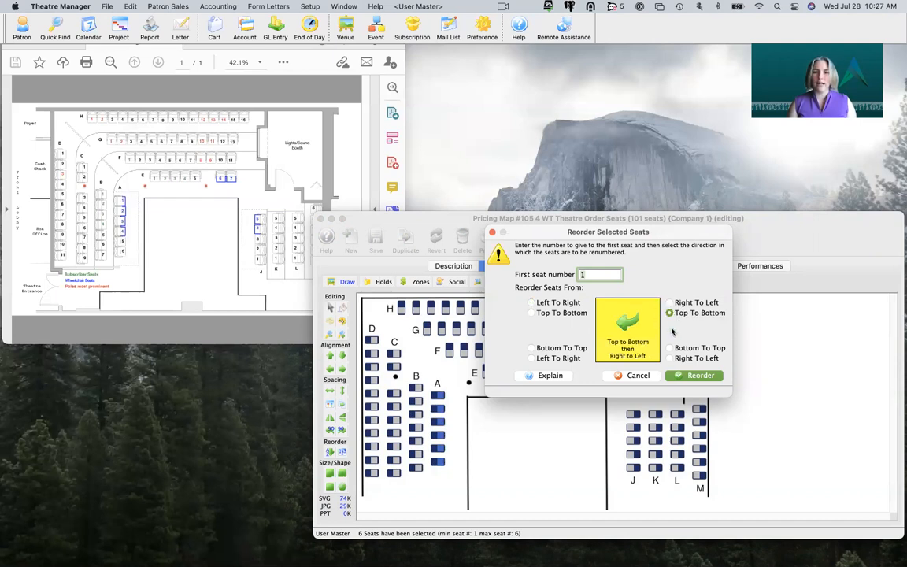
click(679, 375)
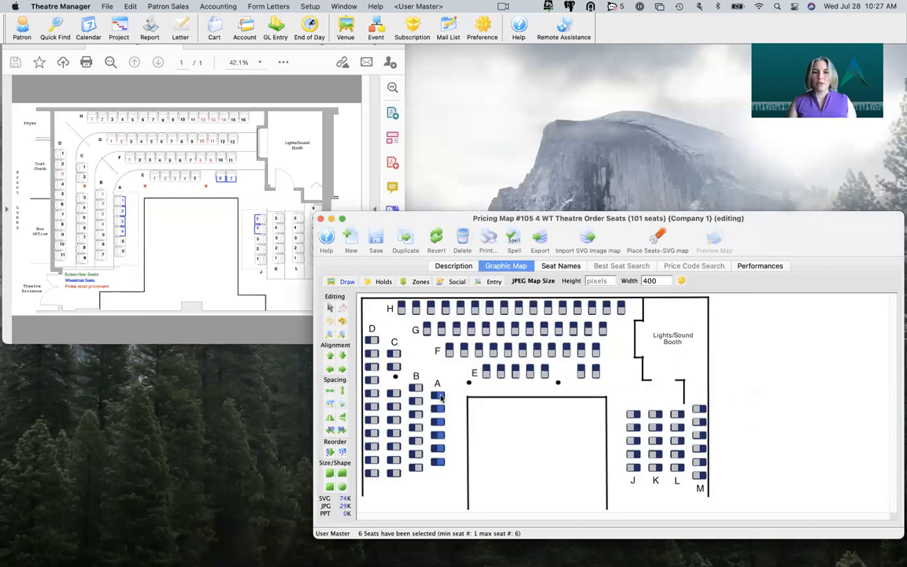
mouse_move(440, 410)
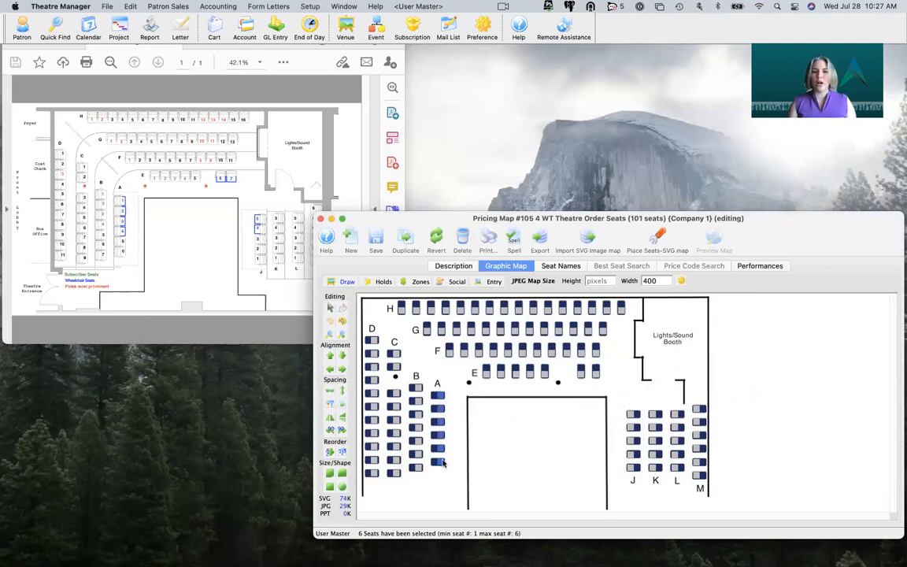
mouse_move(441, 465)
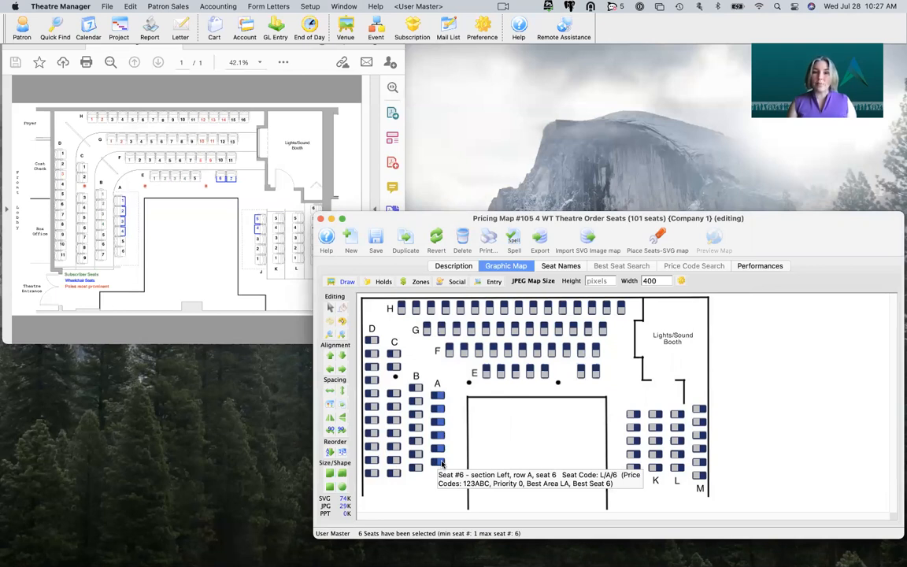
- Renumber the row B seats with first seat number 7, Top to Bottom then Right to Left
drag(409, 366, 423, 479)
click(331, 450)
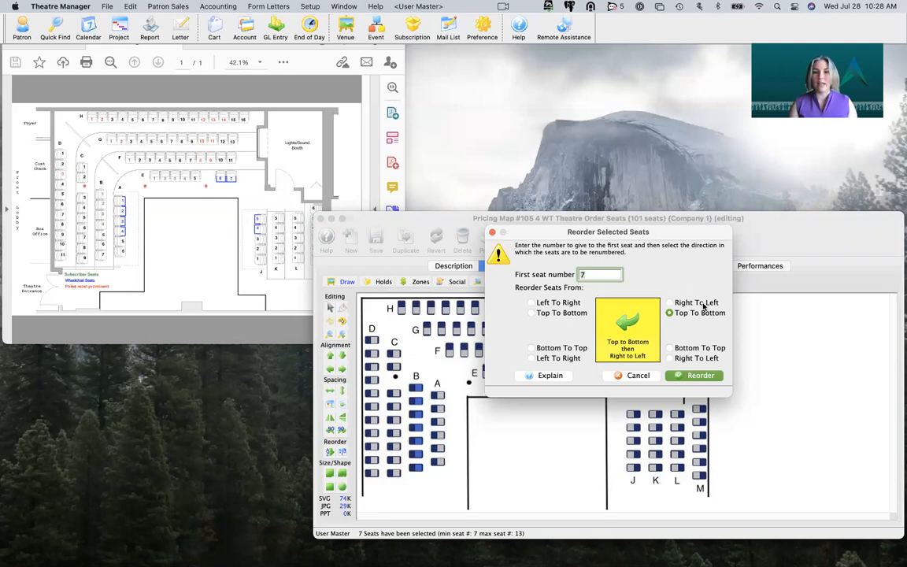
click(695, 376)
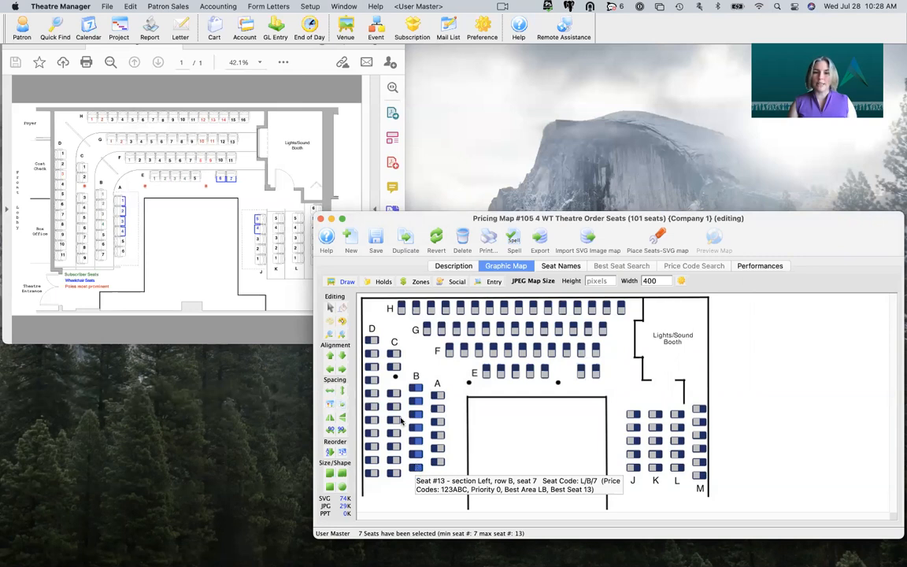
- Renumber all row C seats, including the two above the pillar, with first seat number 14, Top to Bottom then Right to Left
drag(382, 335, 403, 483)
click(330, 452)
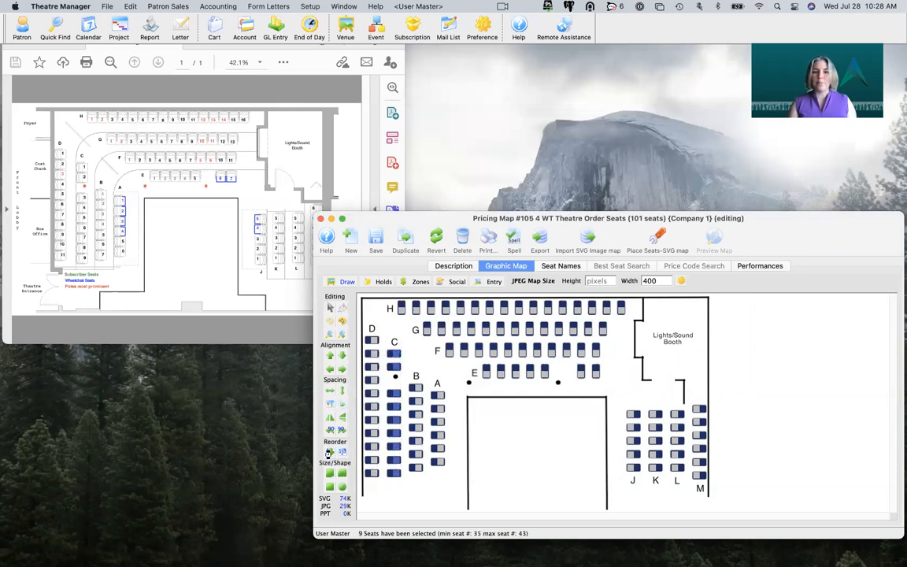
text(14)
click(698, 376)
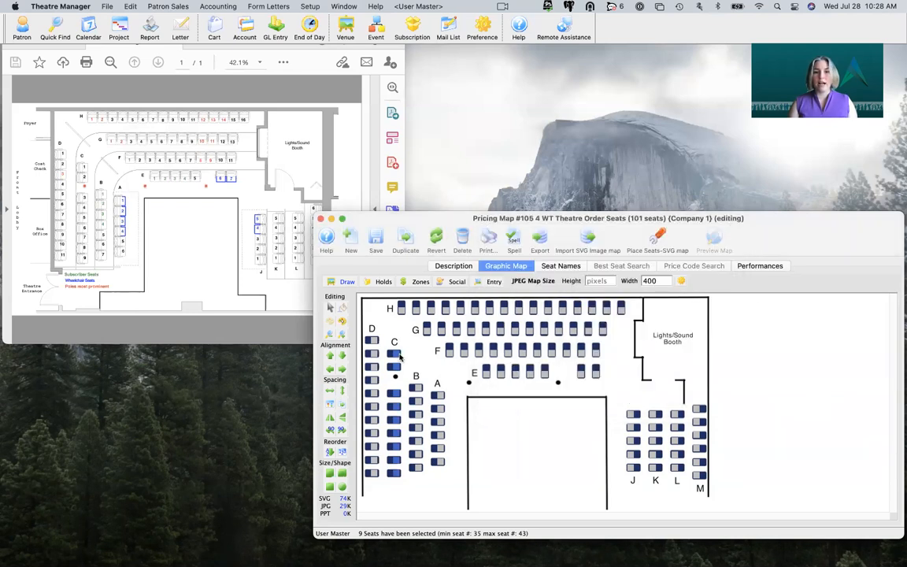
mouse_move(397, 358)
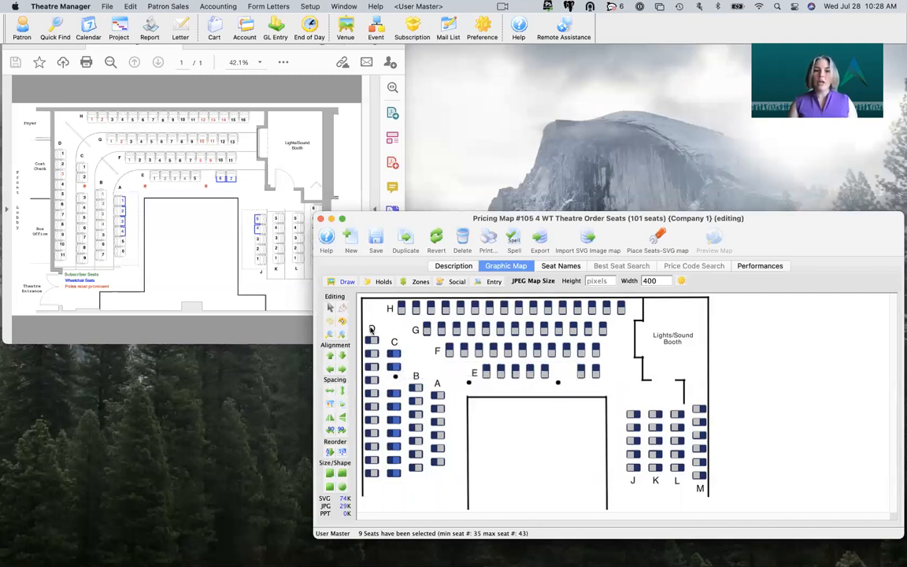
- Renumber the row D seats with first seat number 24, Top to Bottom then Right to Left
drag(368, 326, 380, 504)
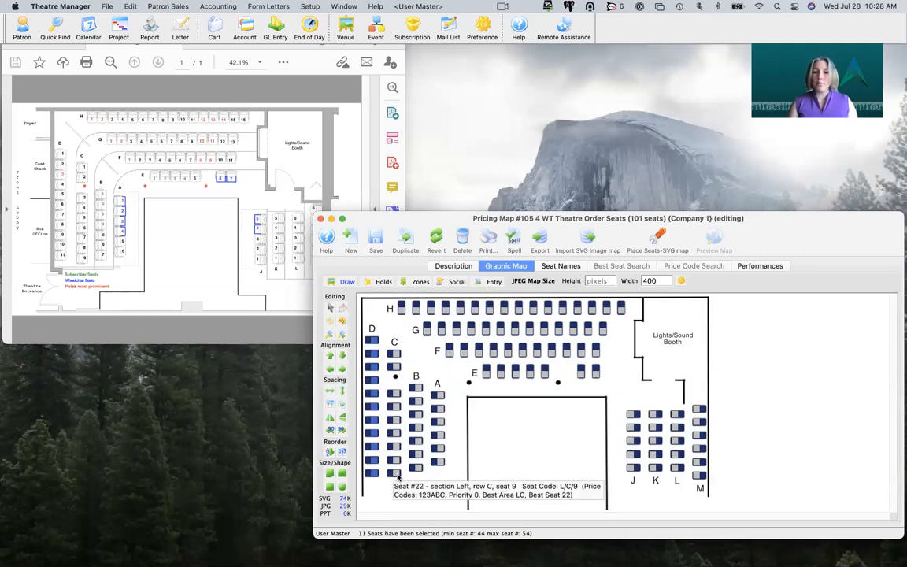
click(330, 454)
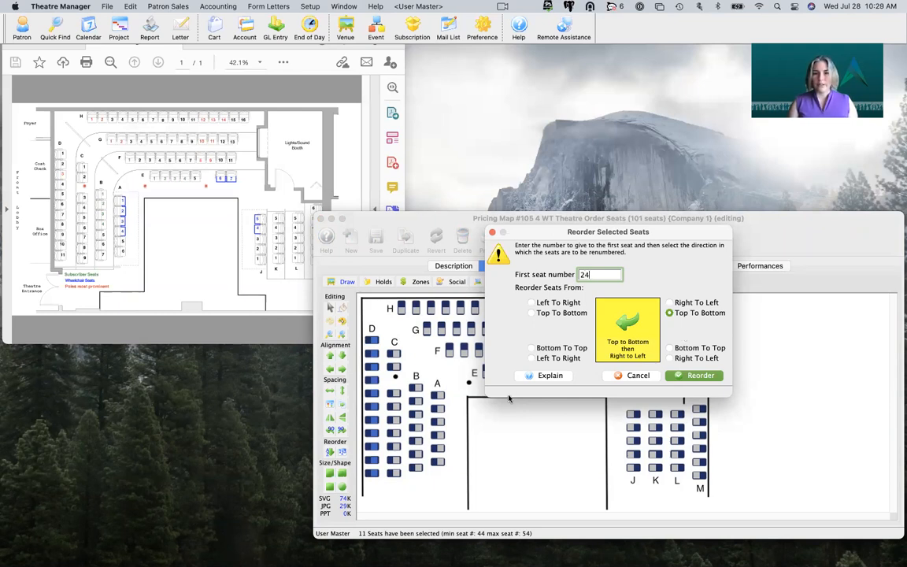
key(Return)
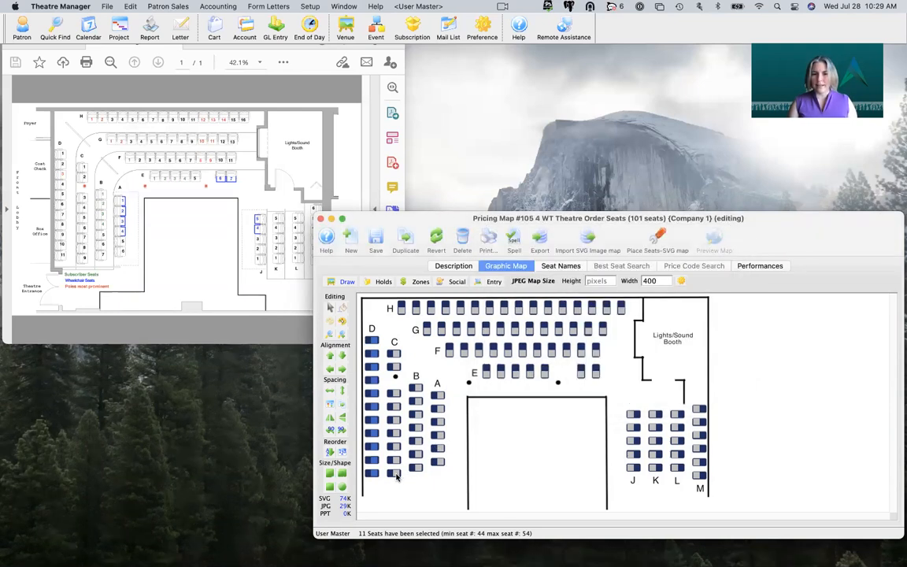
- Reorder the selected row D seats again with first seat number 23, keeping Top to Bottom then Right to Left
mouse_move(396, 477)
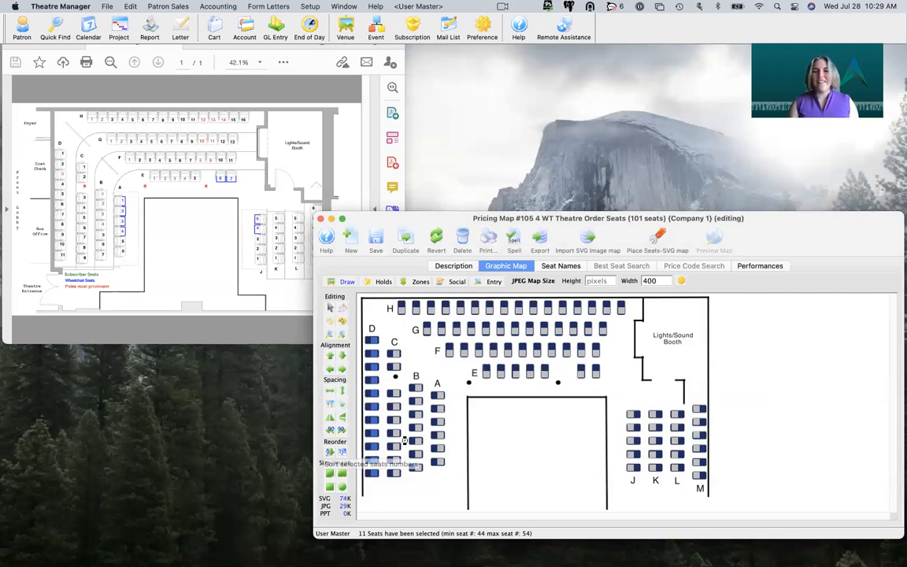
click(330, 452)
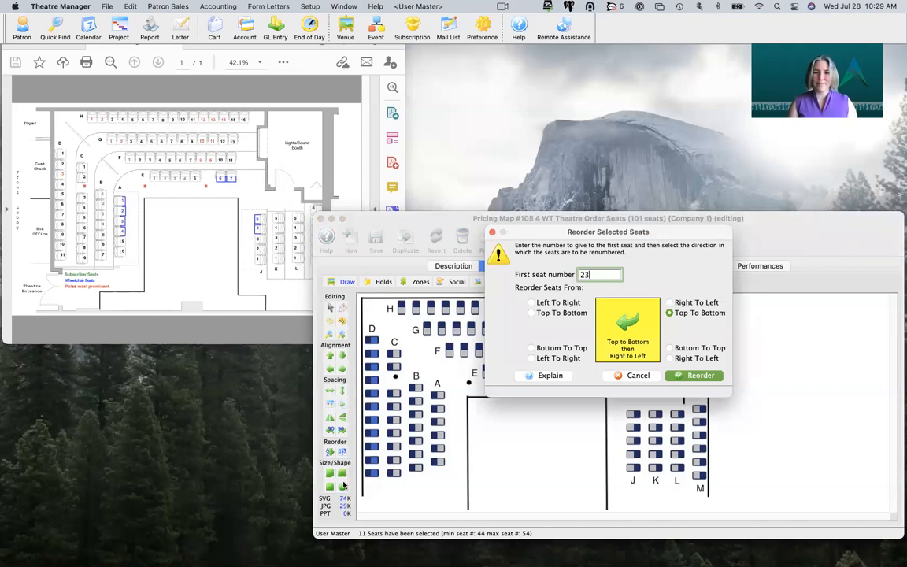
key(Return)
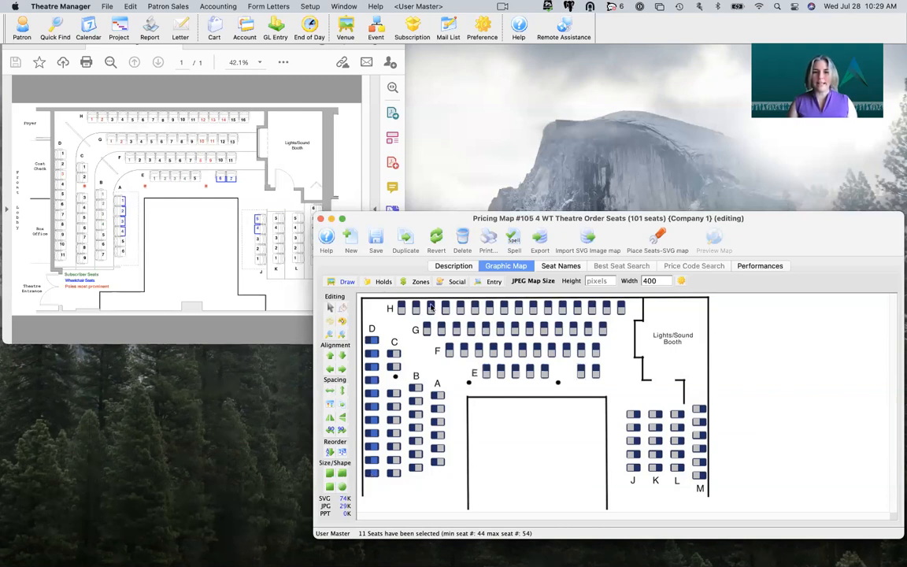
- Renumber all seats in center rows E to H with first seat number 33, Left to Right then Bottom to Top
drag(399, 300, 625, 382)
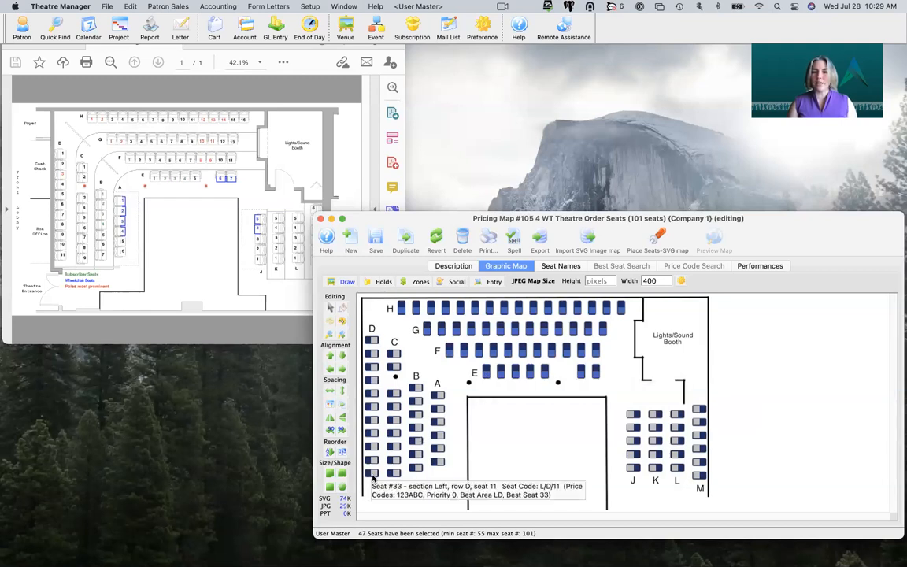
click(329, 453)
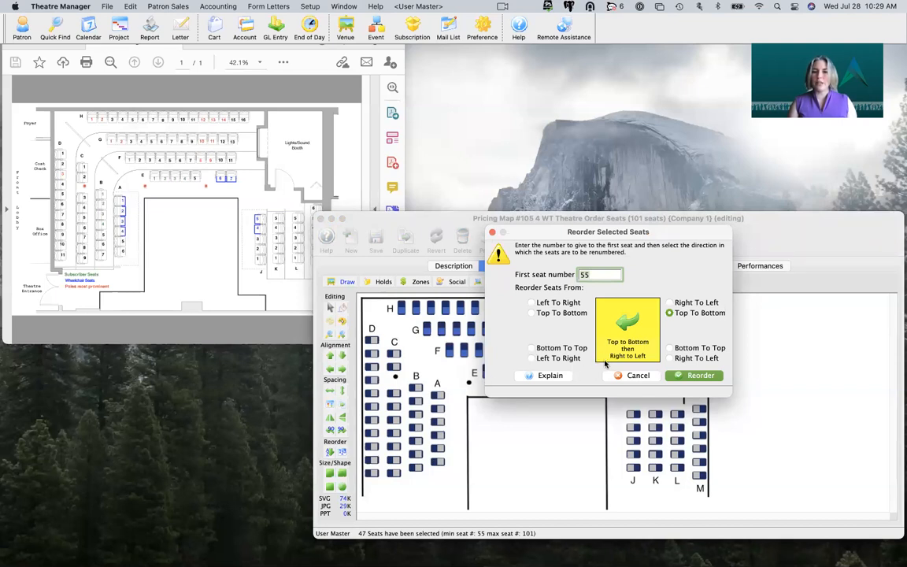
click(532, 358)
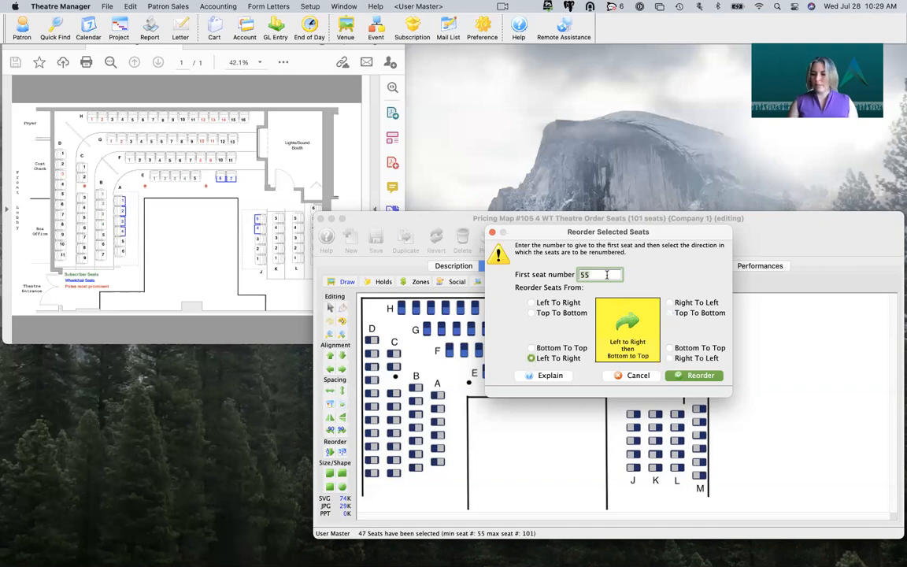
text(33)
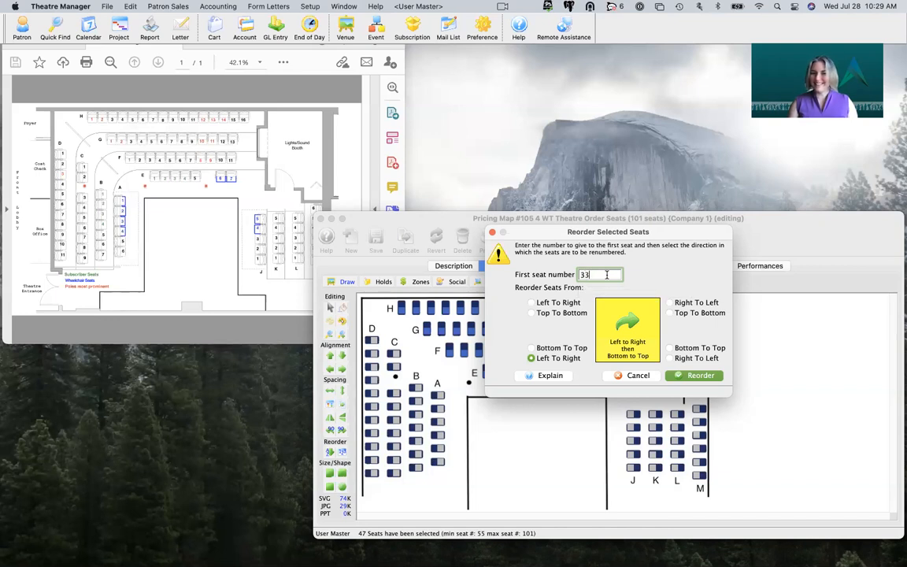
click(702, 378)
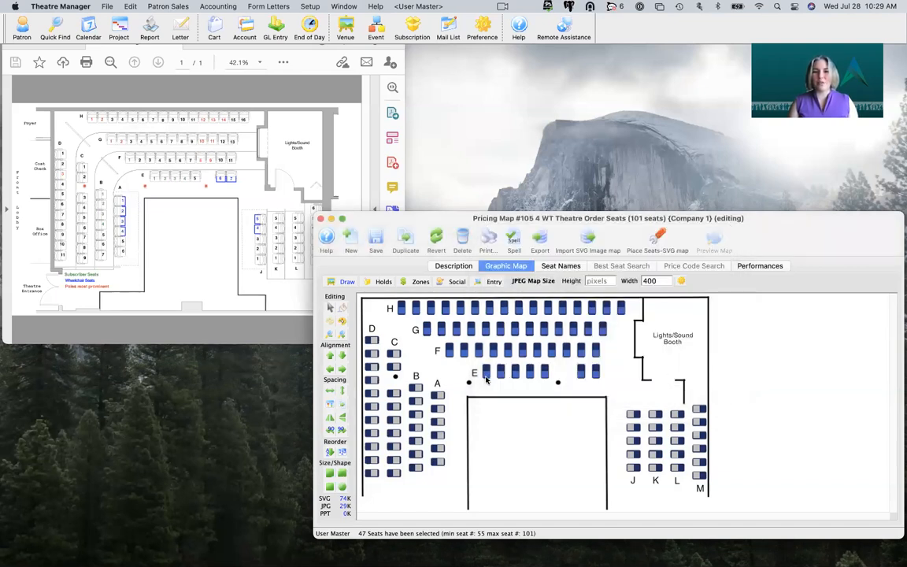
- Renumber the lowest seat of row D with first seat number 33, Left to Right then Bottom to Top
mouse_move(486, 380)
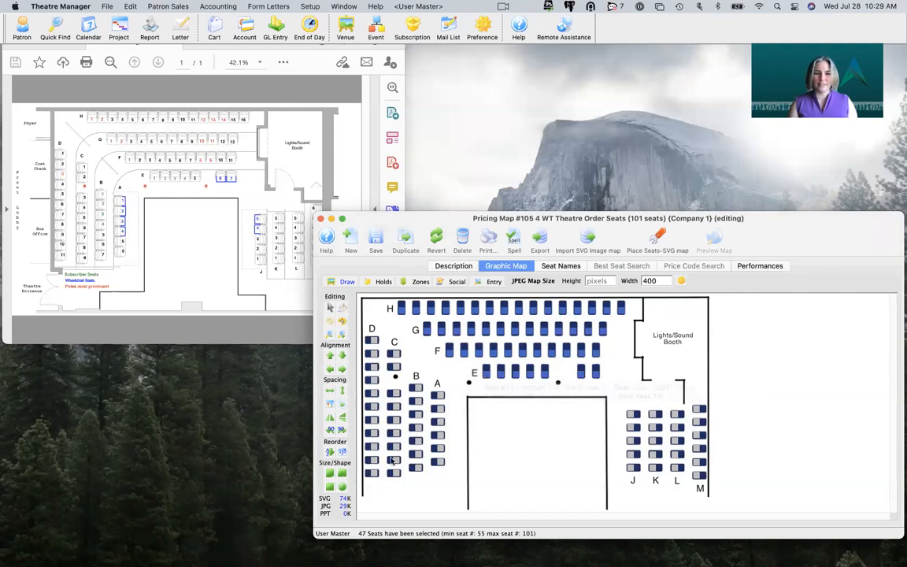
mouse_move(373, 475)
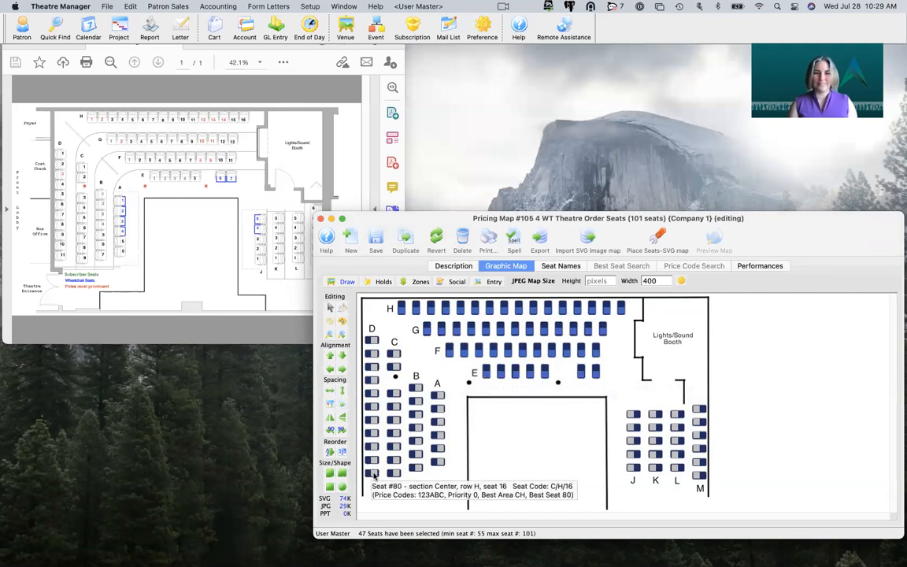
click(374, 475)
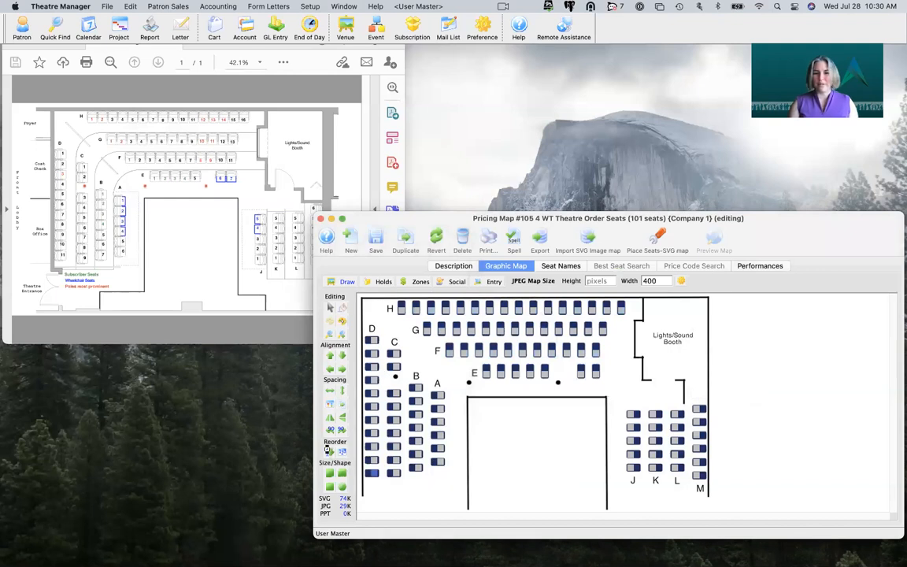
click(330, 451)
text(33)
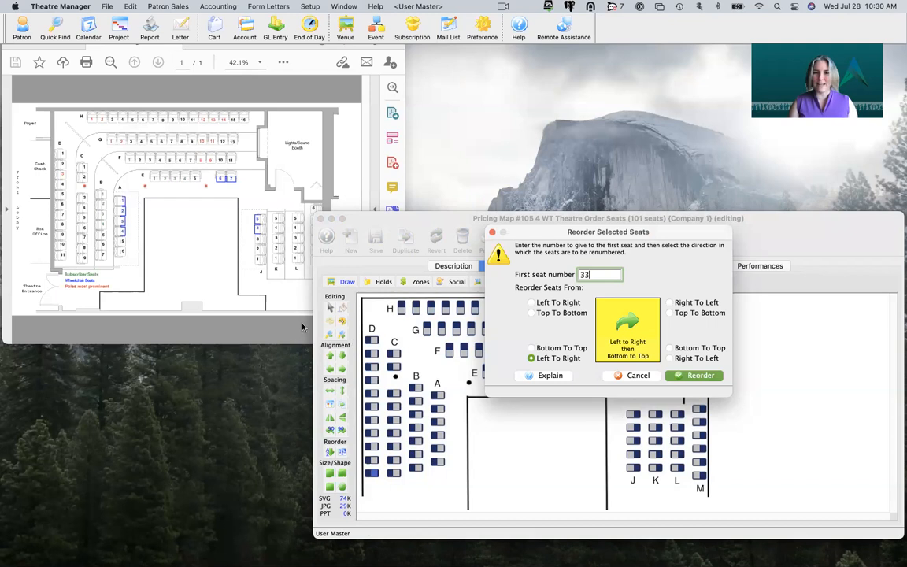
key(Return)
click(396, 306)
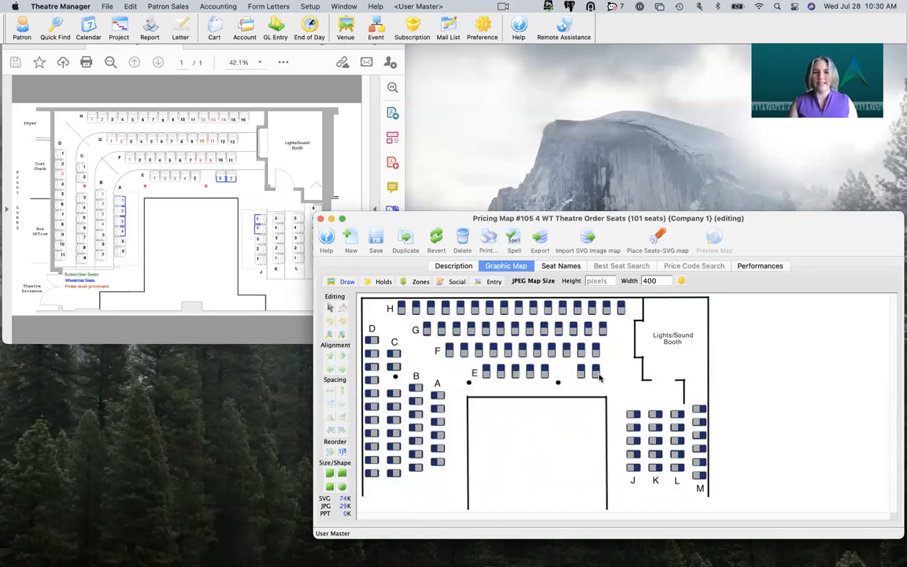
- Check the seat details of the last seat in each of rows E, F, G and H against the seating chart
mouse_move(596, 376)
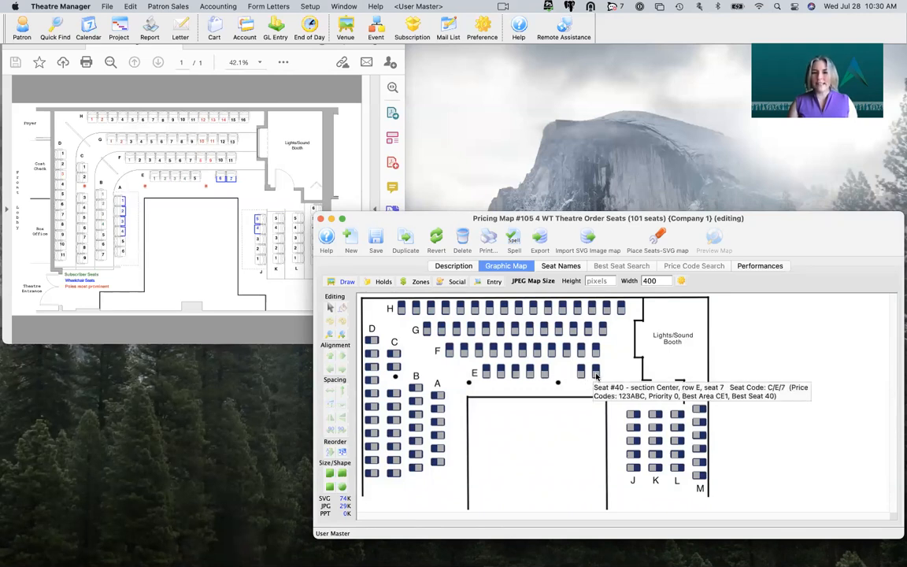
mouse_move(597, 354)
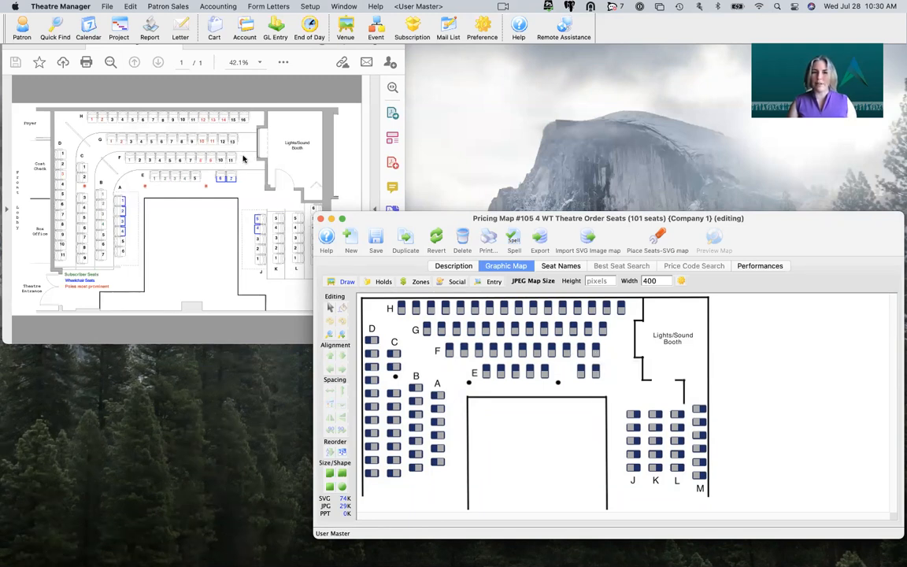
mouse_move(604, 336)
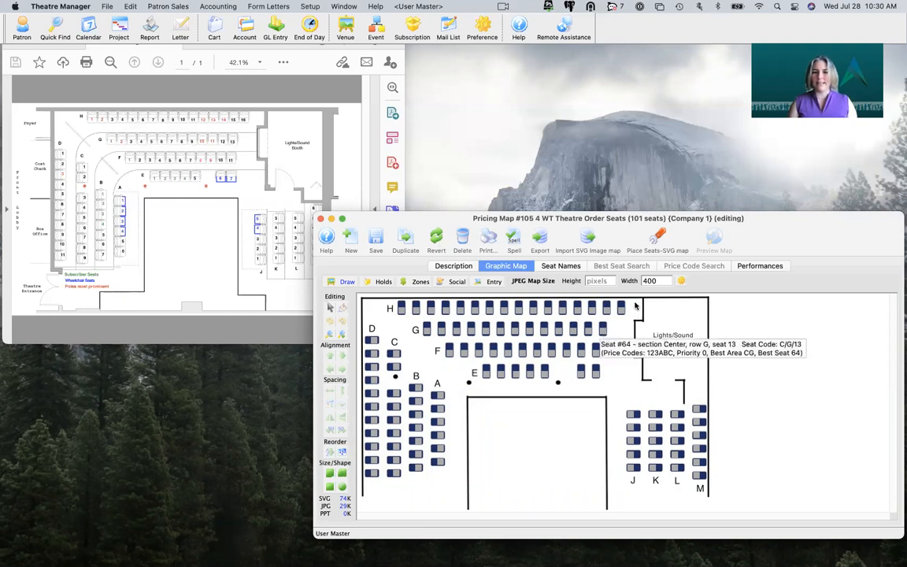
mouse_move(623, 313)
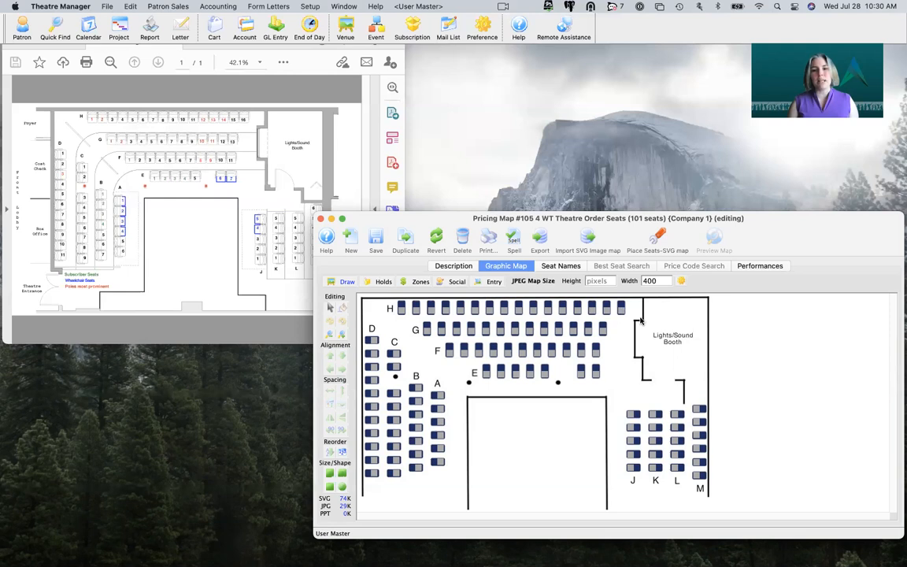
drag(620, 400, 641, 471)
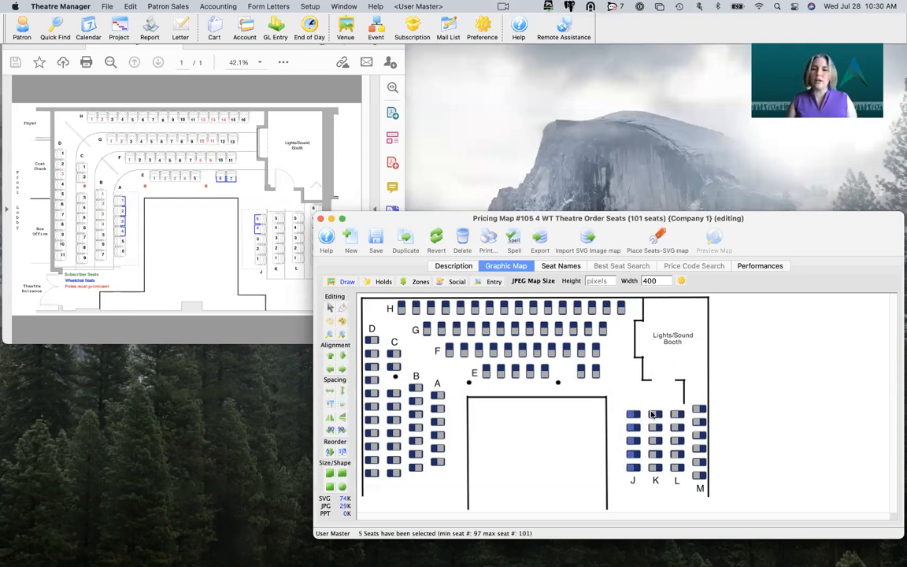
drag(646, 405, 665, 433)
drag(686, 395, 709, 428)
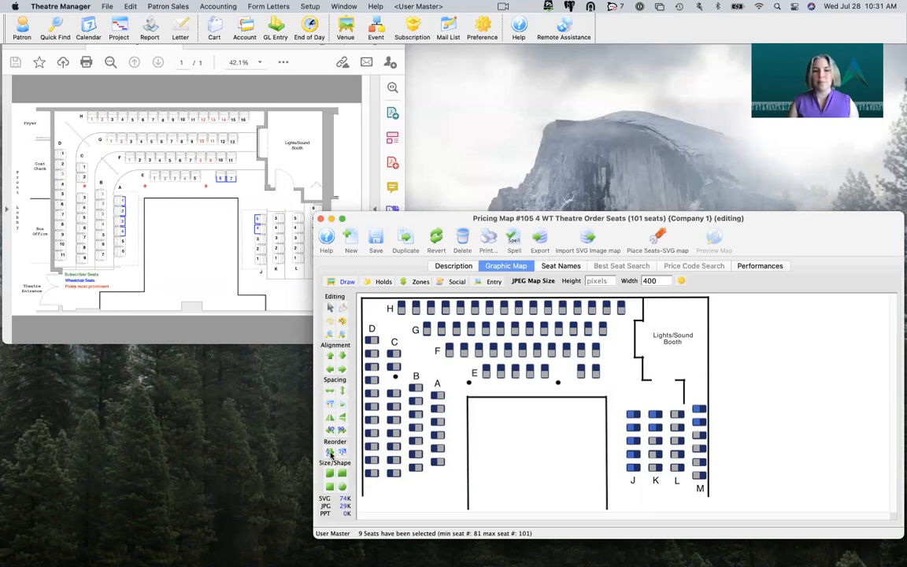
click(330, 453)
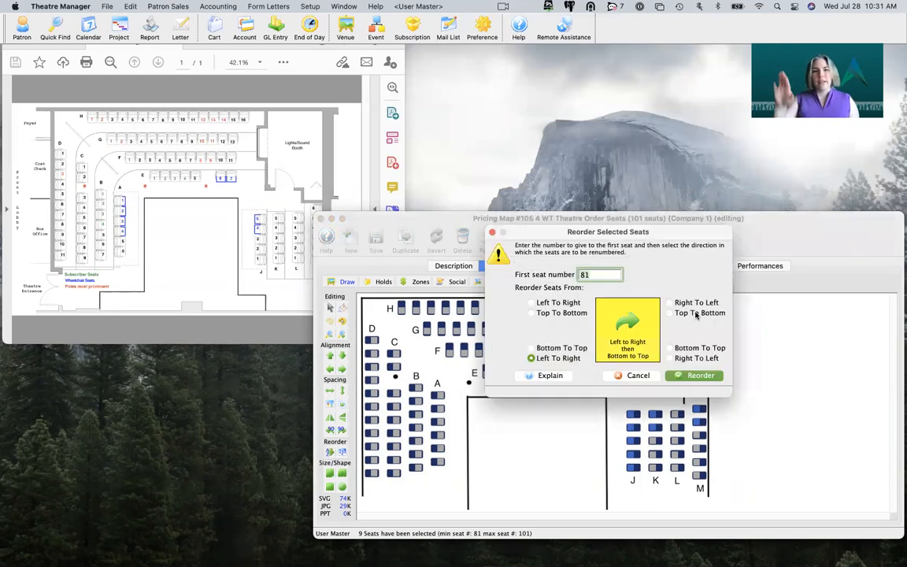
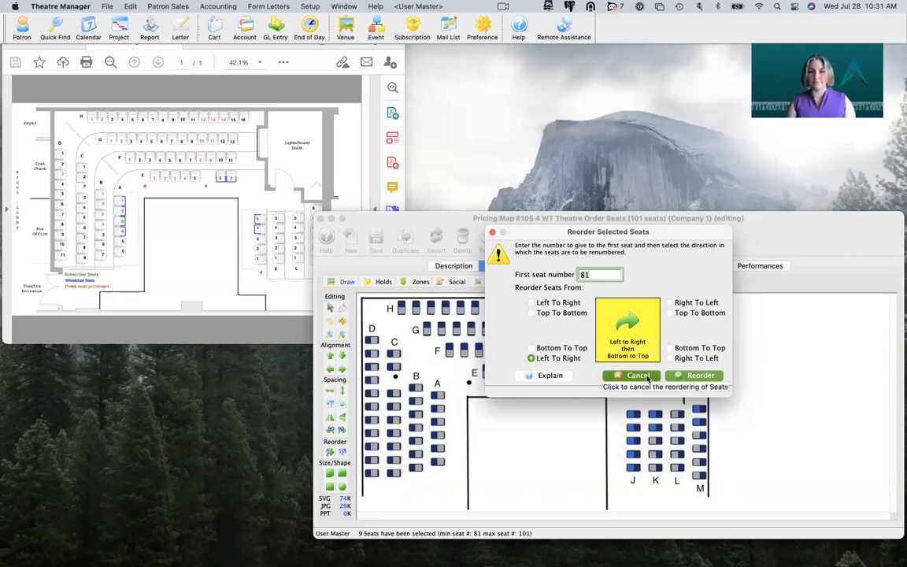
click(638, 375)
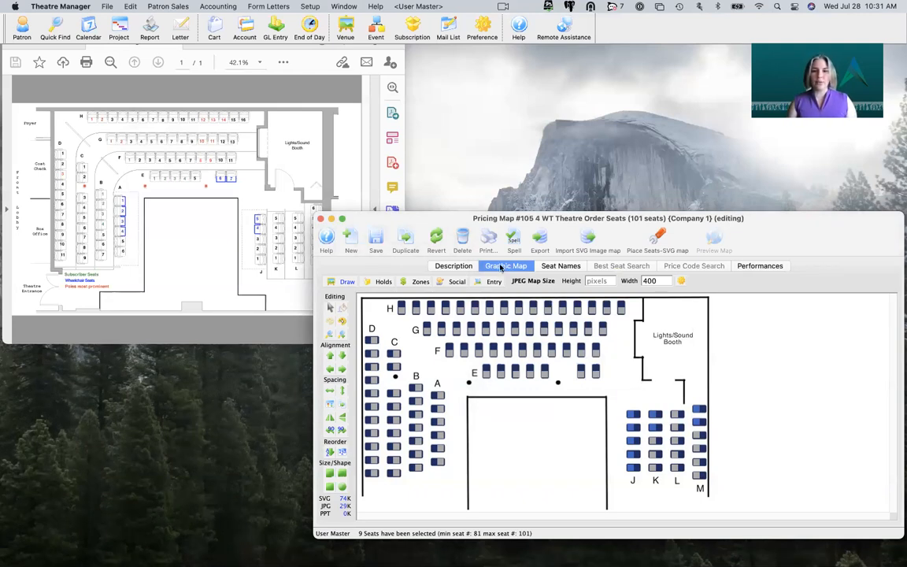
- Switch to the 5 WT Theatre Best Seats pricing map, enable seat search by section, and try to save it
click(321, 221)
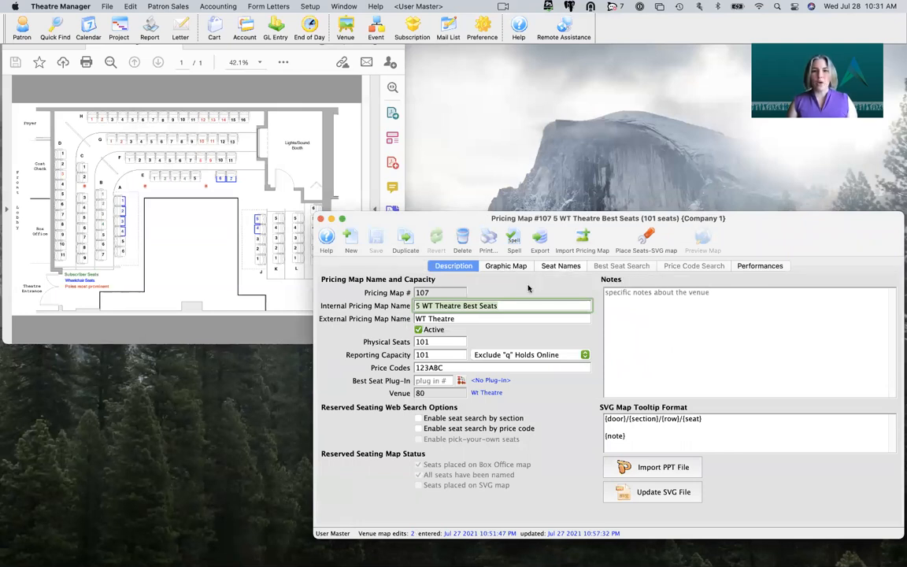
click(562, 267)
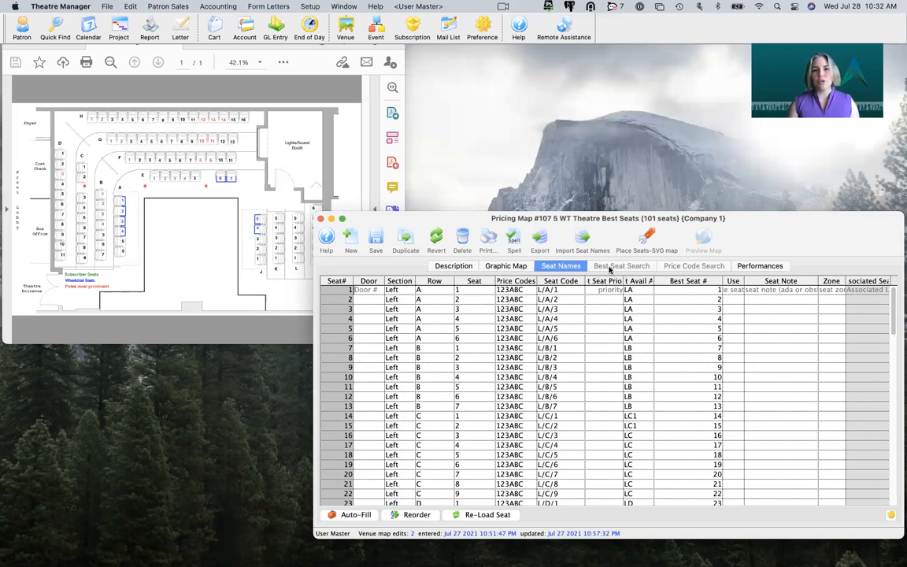
click(448, 268)
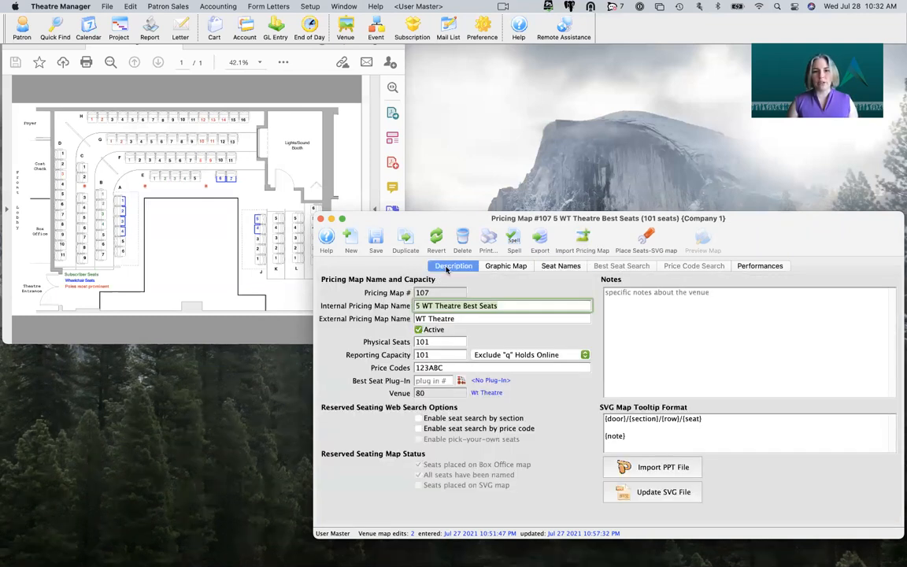
click(422, 419)
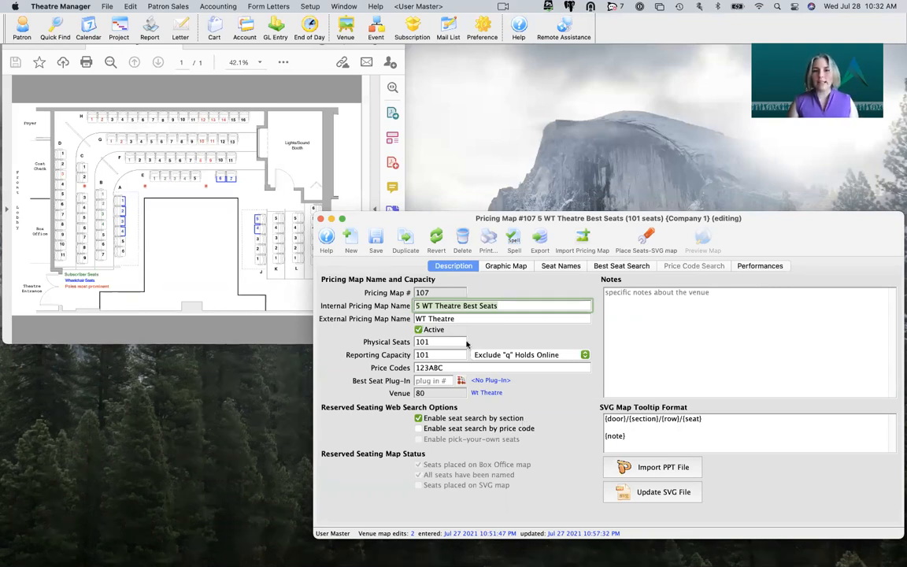
click(377, 240)
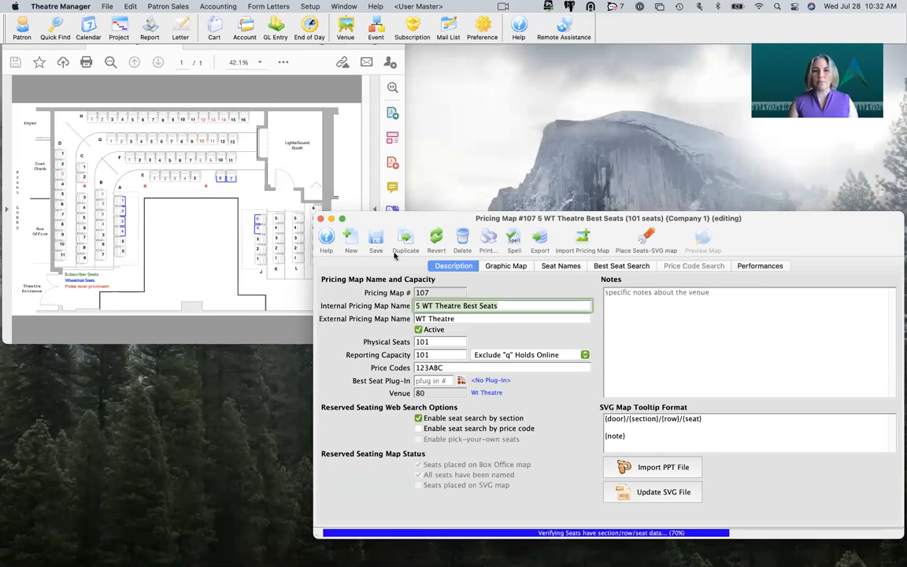
- Define best seat searches L as Left Section, C as Center Section and R as Right Section, and save the map
click(622, 267)
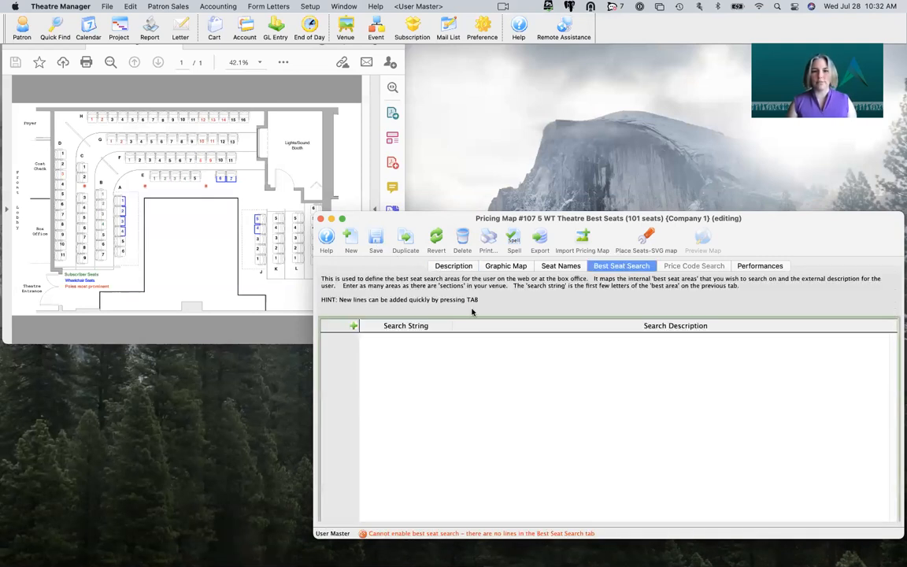
click(354, 325)
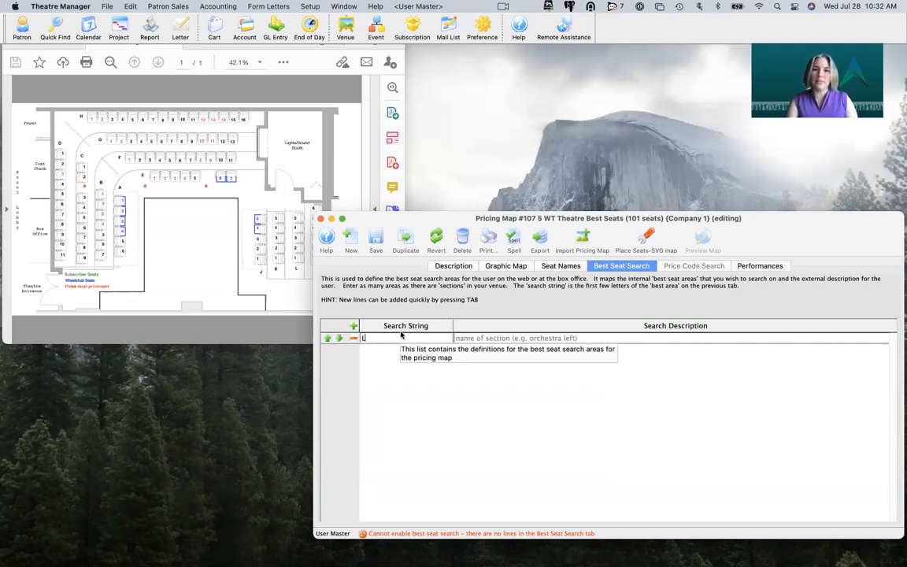
text(L)
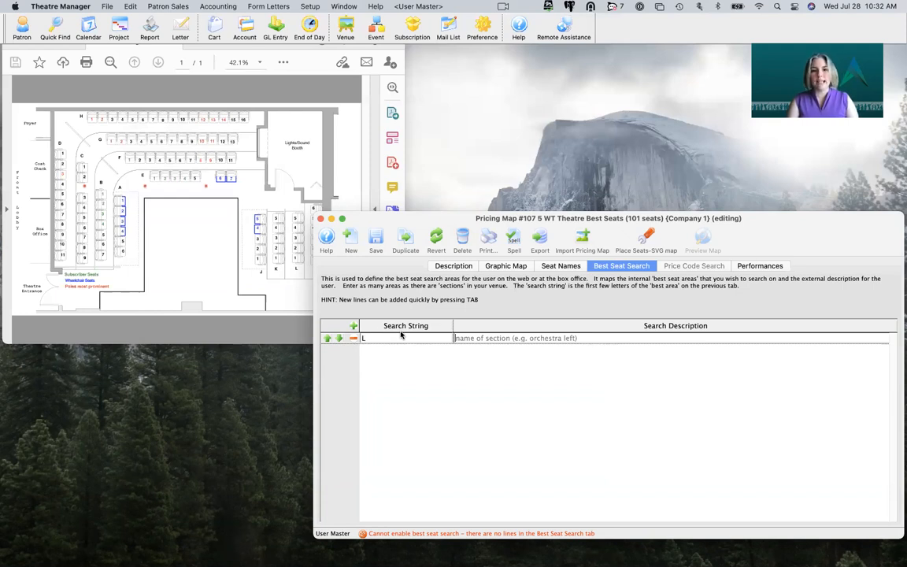
text(Left Section)
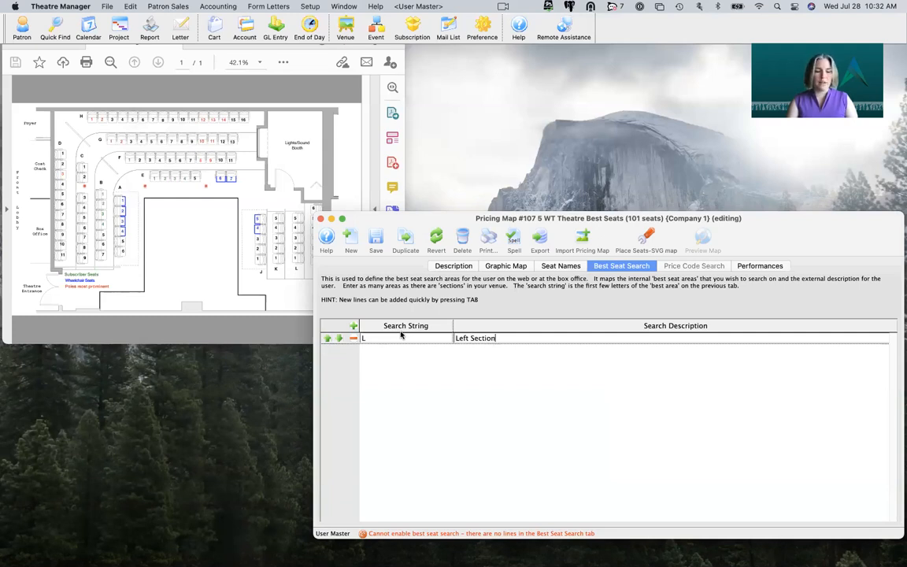
key(Tab)
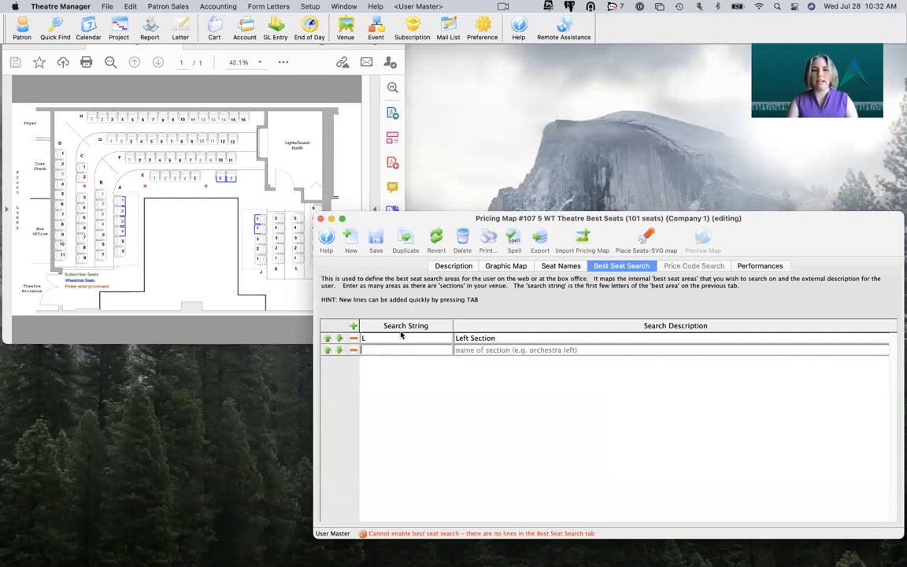
text(C)
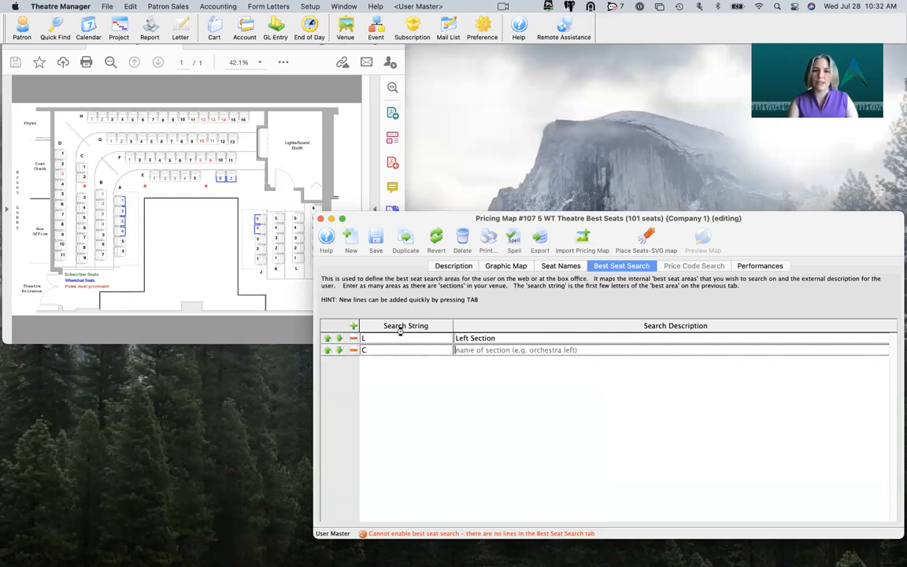
text(Center Section)
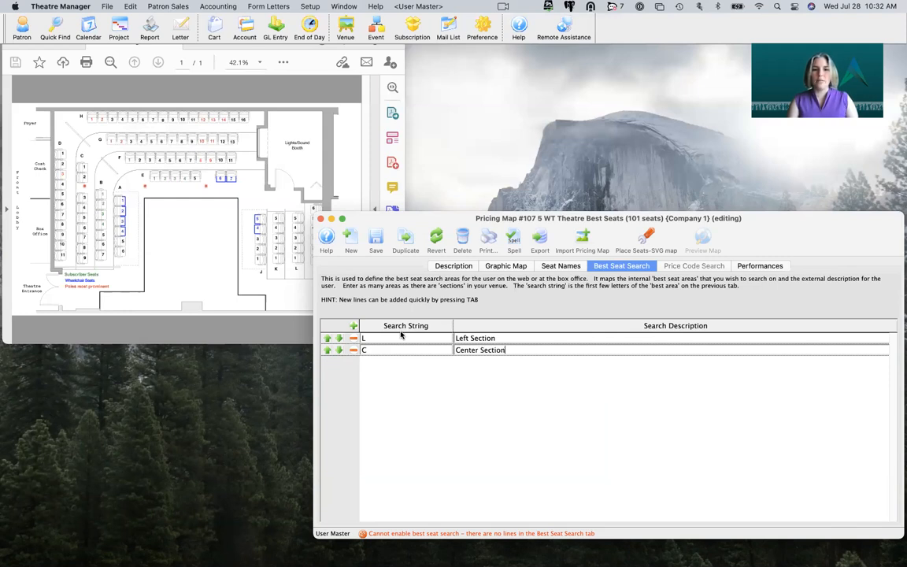
key(Tab)
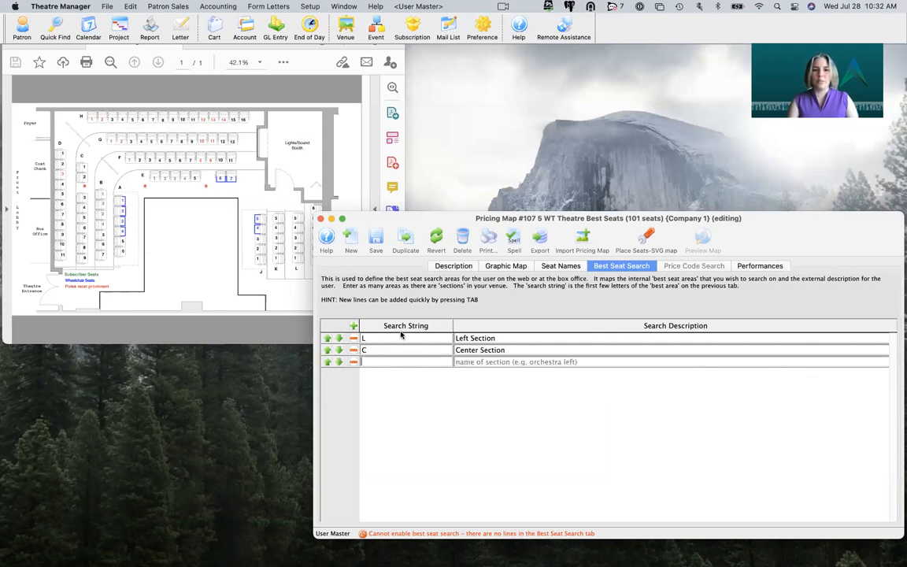
text(R)
text(Ric)
text(ght Section)
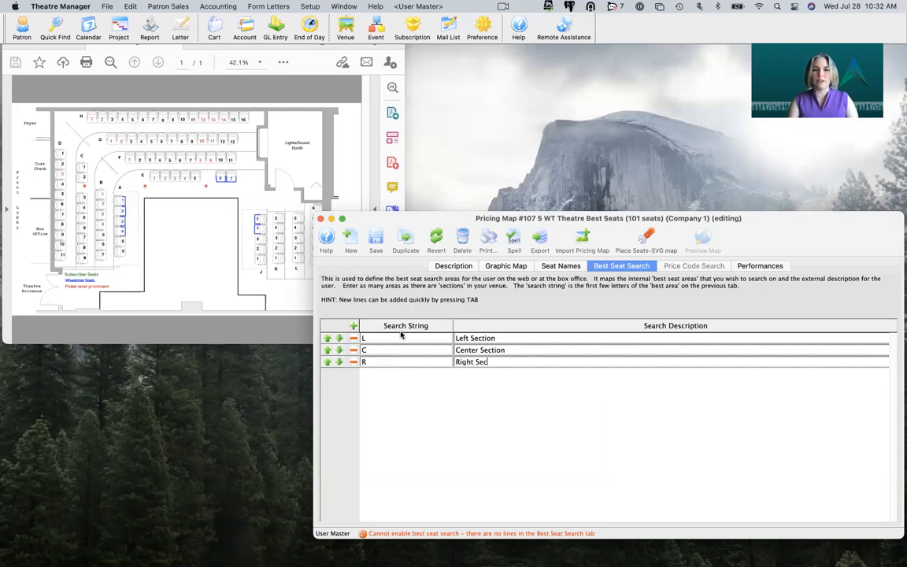
click(377, 234)
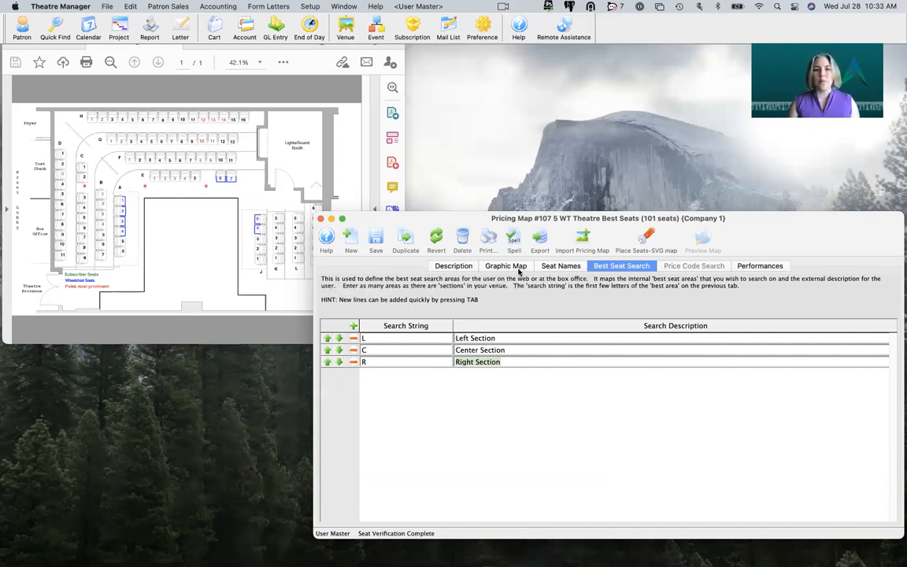
- Place the seats on the current SVG map with scale factor 34.4 and multipliers 1.025, updating tooltips and previewing the merged map
click(518, 267)
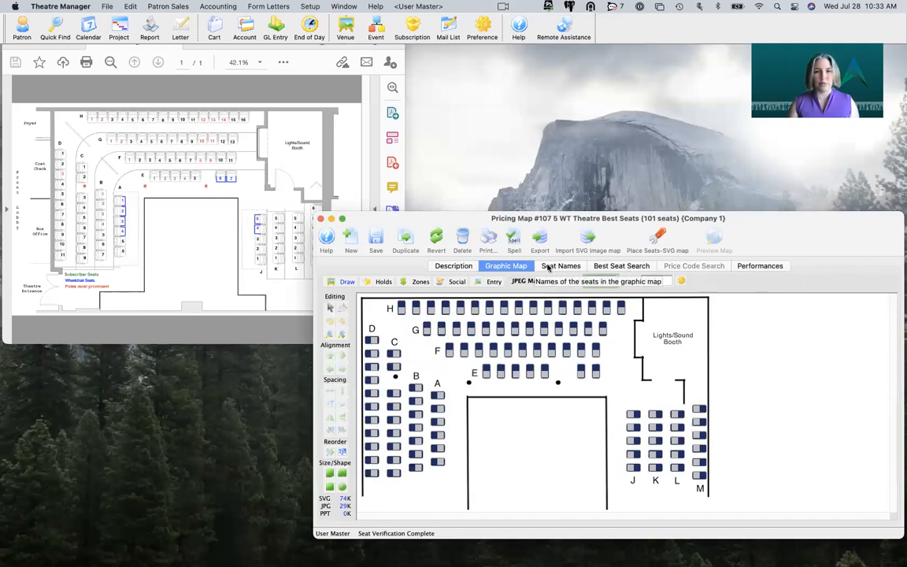
click(658, 246)
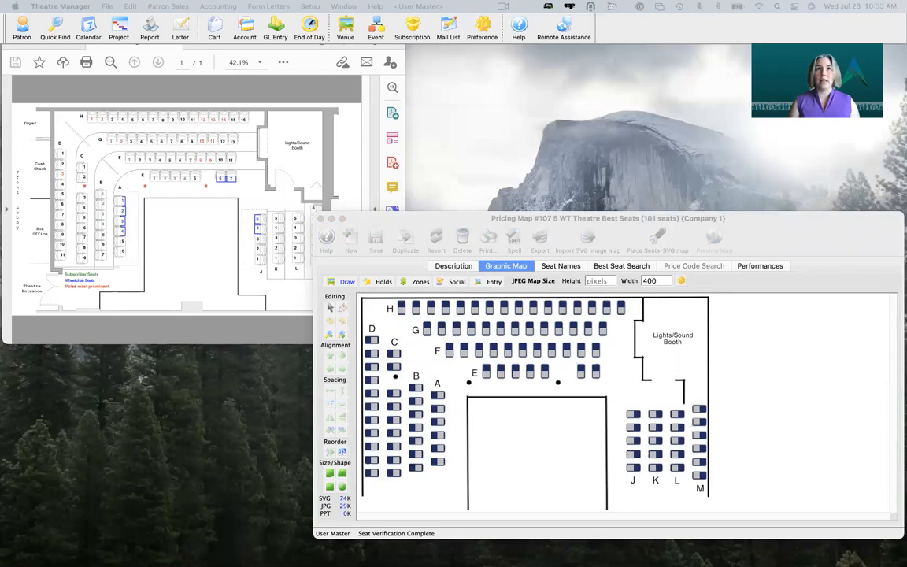
drag(906, 210, 649, 182)
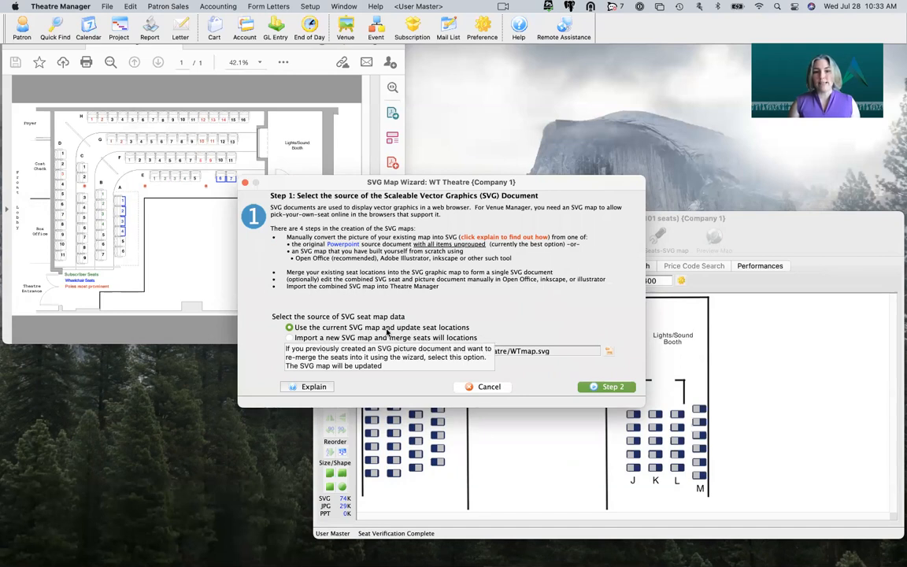
click(597, 388)
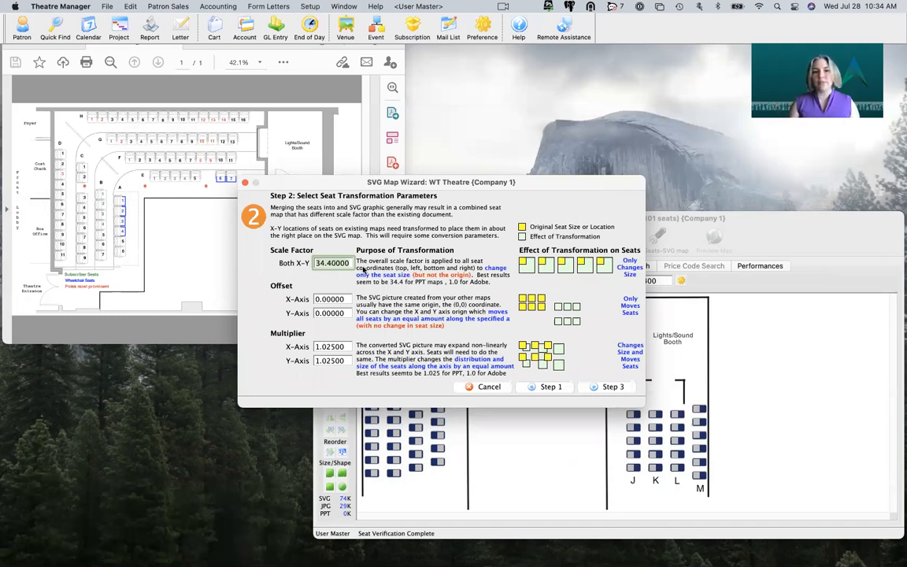
click(613, 387)
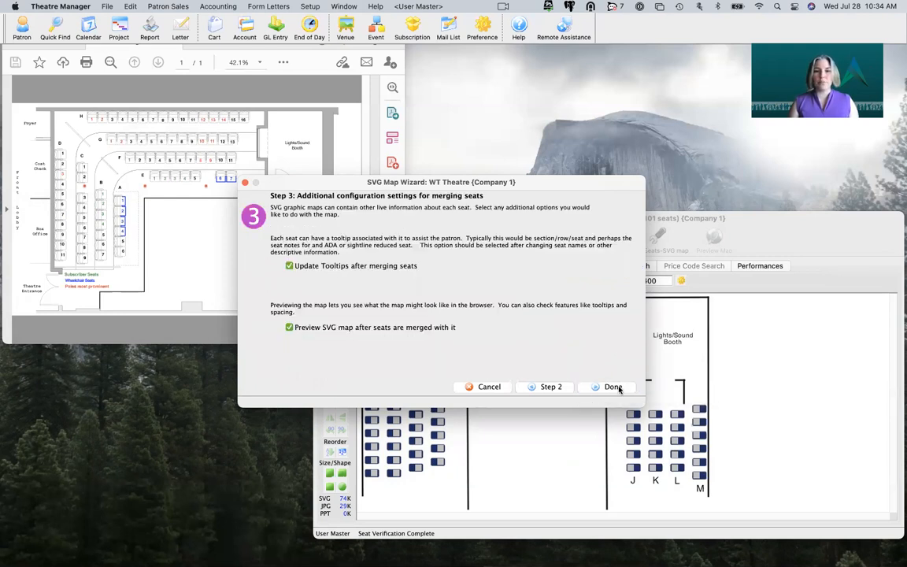
click(620, 390)
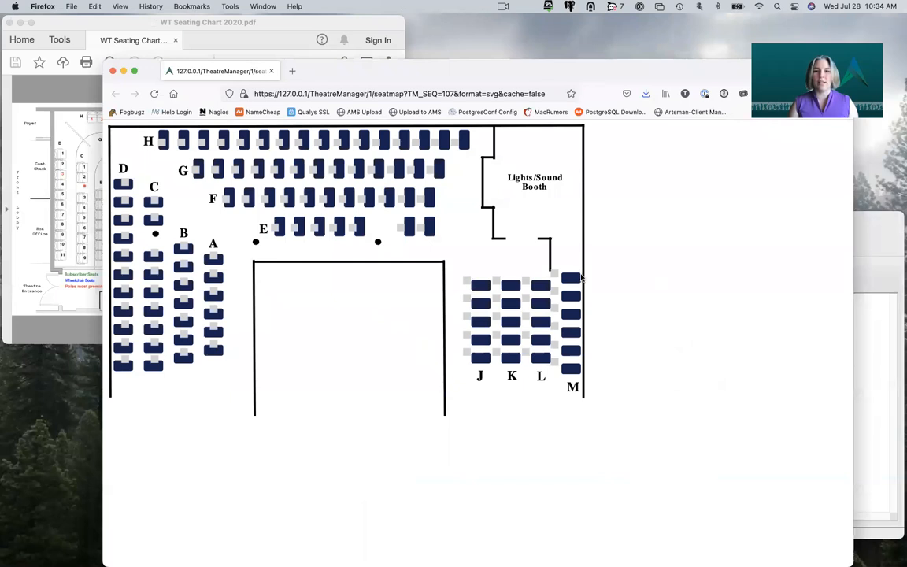
- Place the seats on the SVG map again with scale factor 35.4, updating tooltips and previewing the merged map
drag(853, 566, 679, 484)
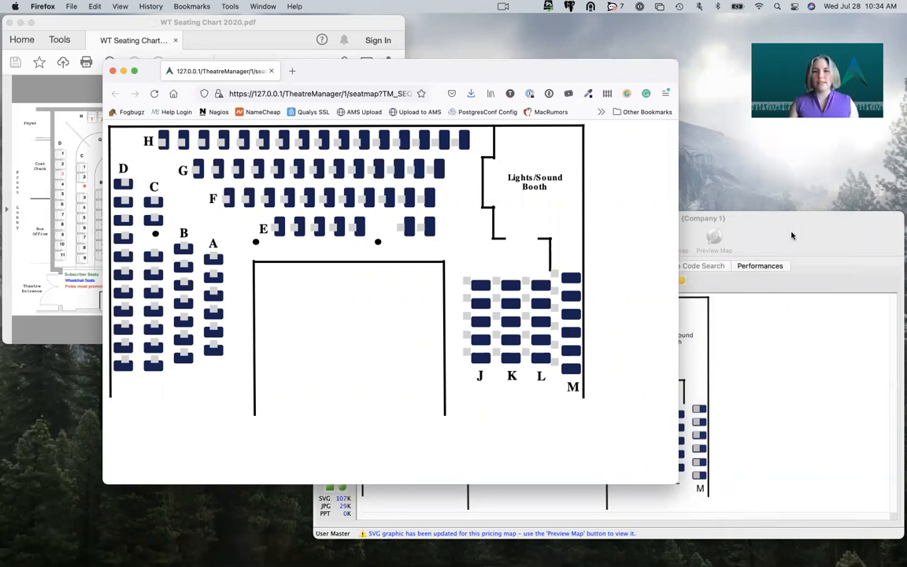
click(716, 219)
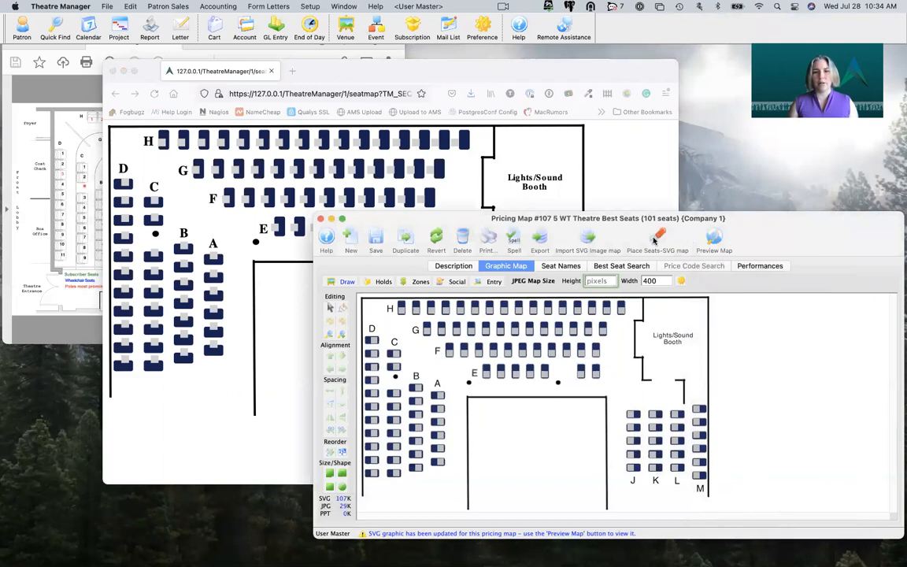
click(655, 239)
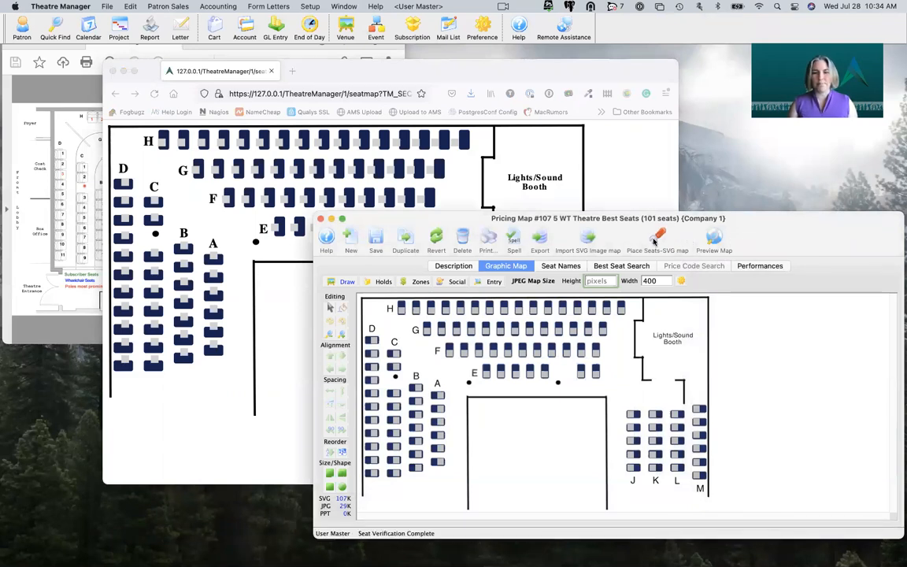
click(606, 386)
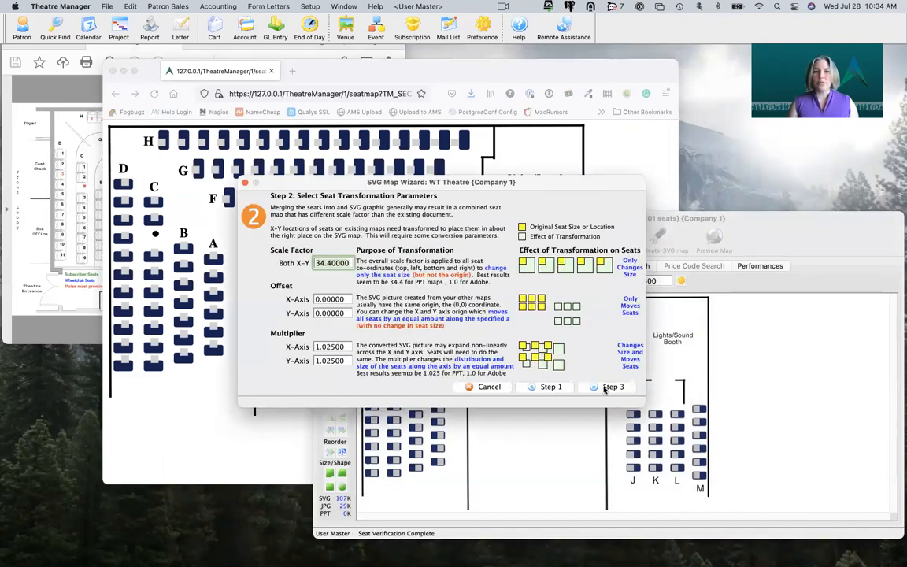
click(324, 263)
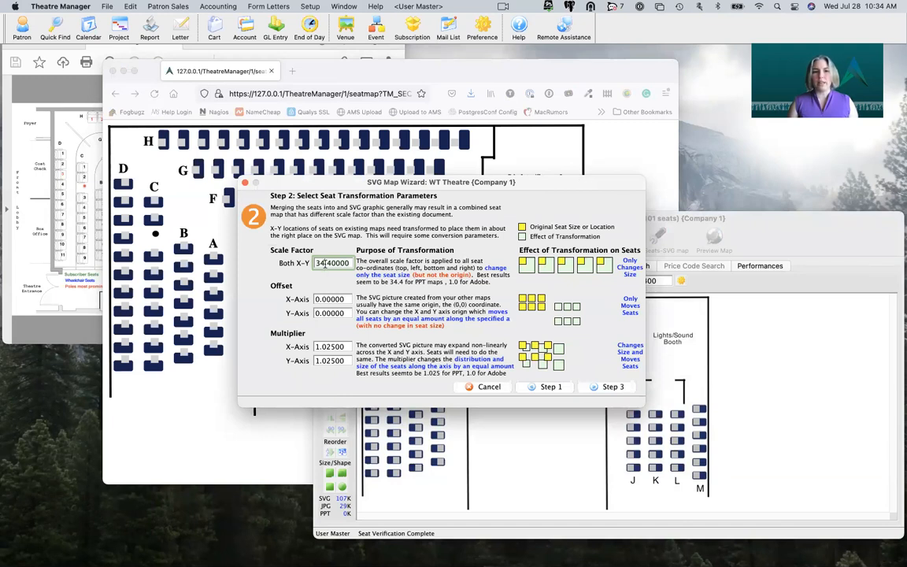
key(BackSpace)
text(5)
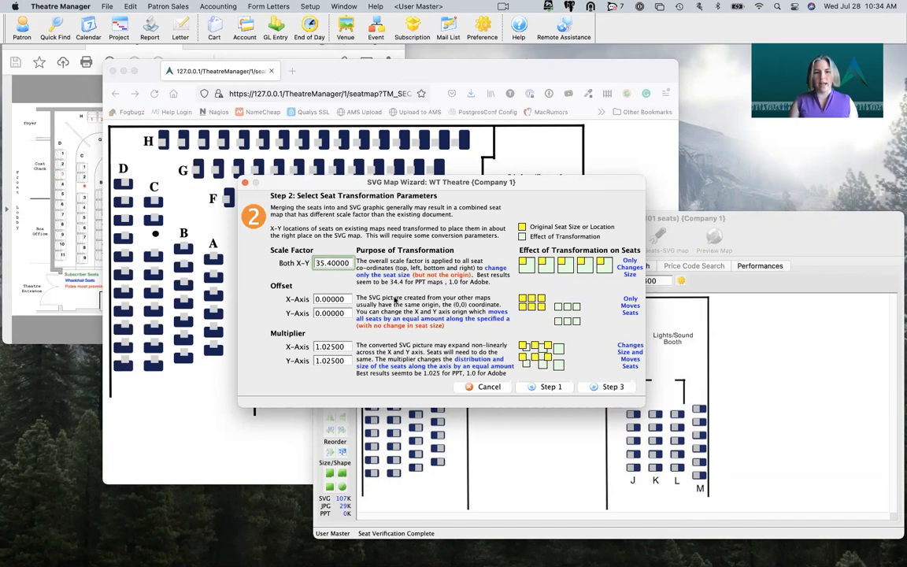
click(611, 388)
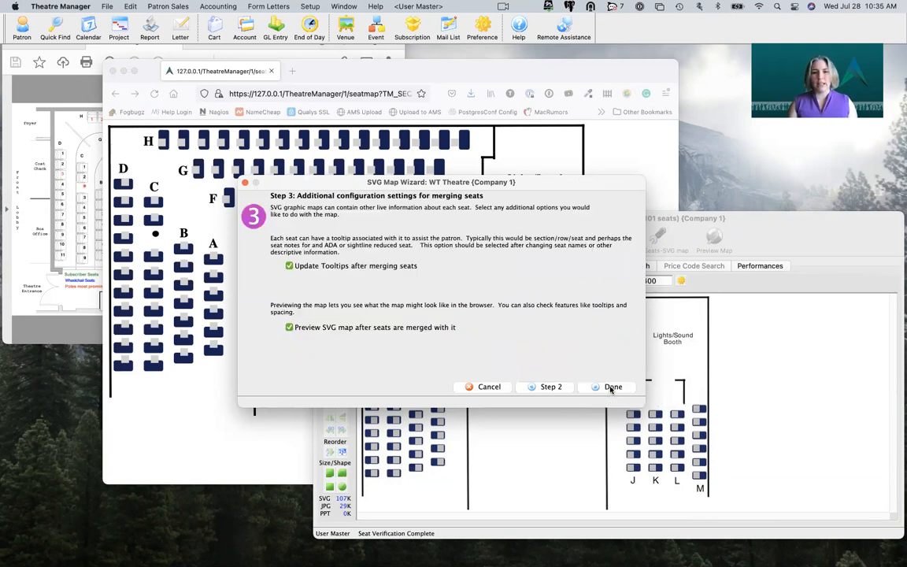
key(Return)
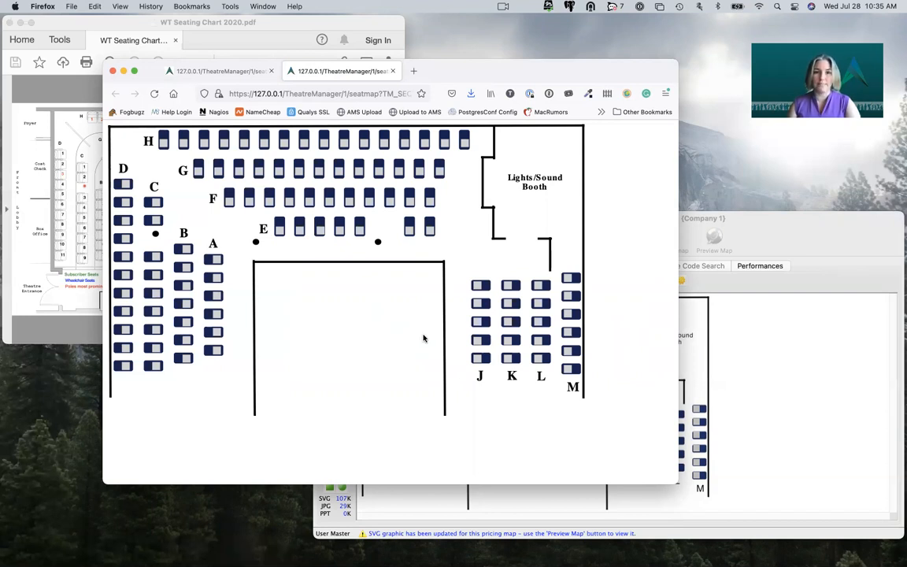
- Close both browser previews of the seat map and bring the pricing map window back to the centre of the screen
click(392, 71)
click(272, 71)
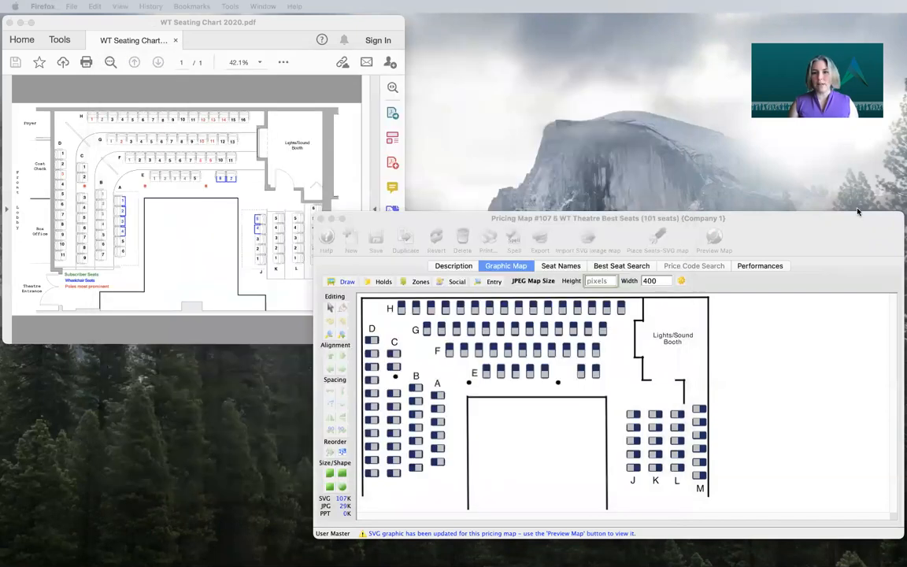
click(819, 230)
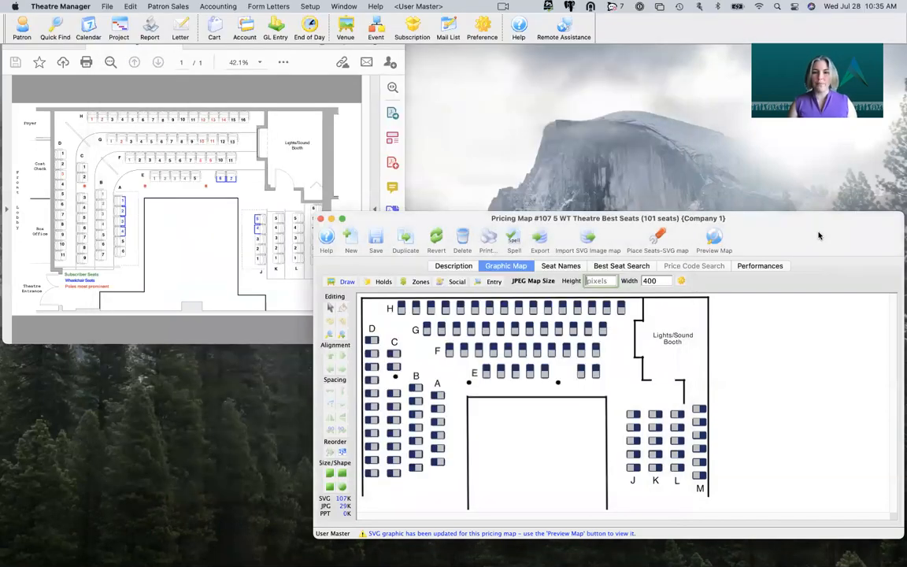
drag(820, 234, 724, 182)
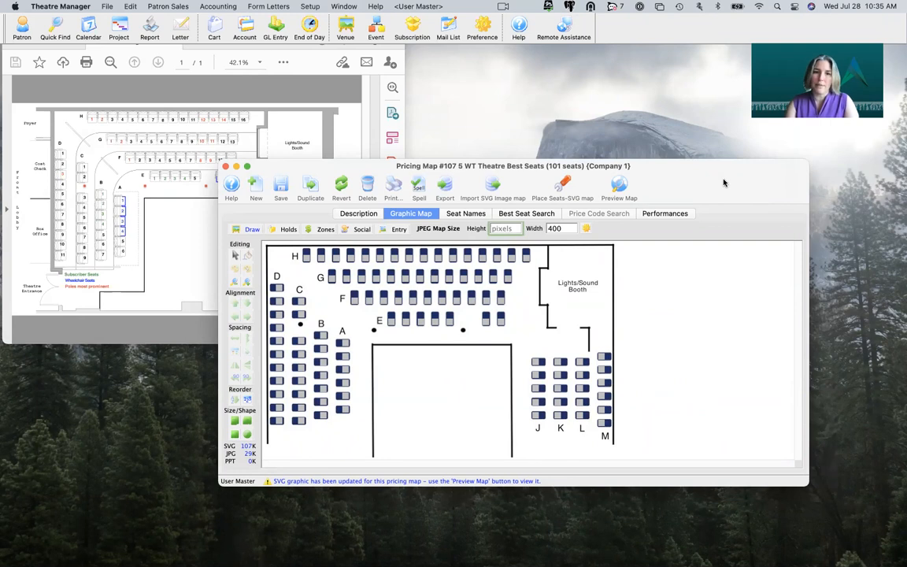
- Apply the default hold w - Wheelchair to seats 1 to 4 of row A
click(288, 230)
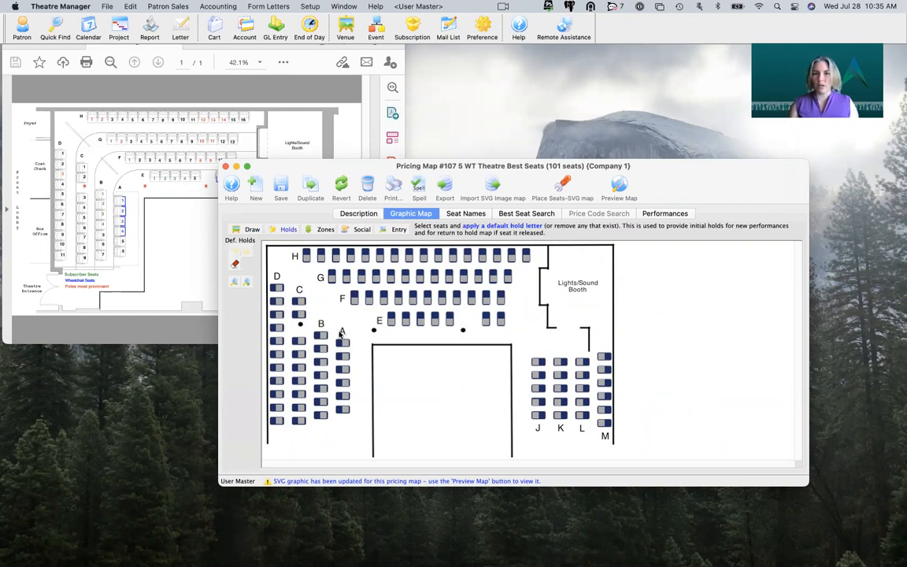
drag(338, 334, 352, 394)
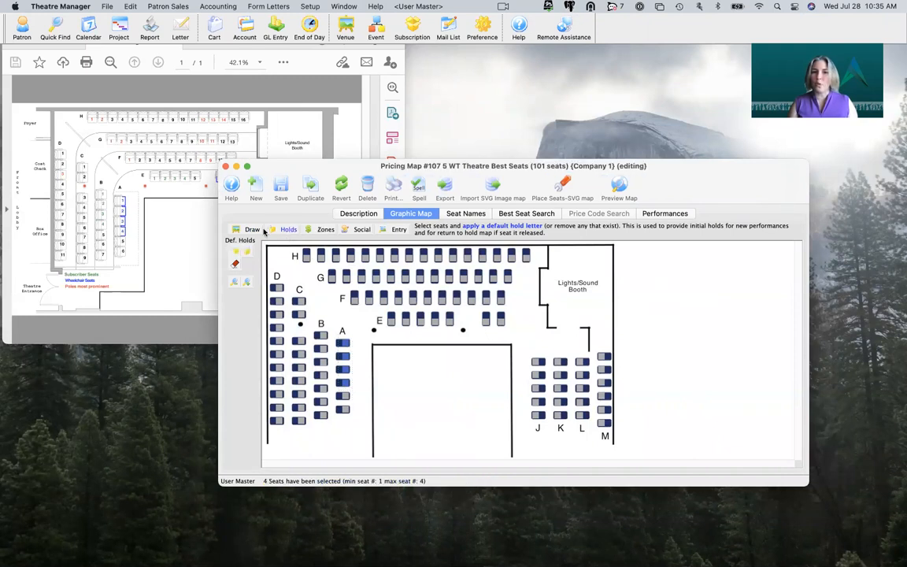
click(236, 252)
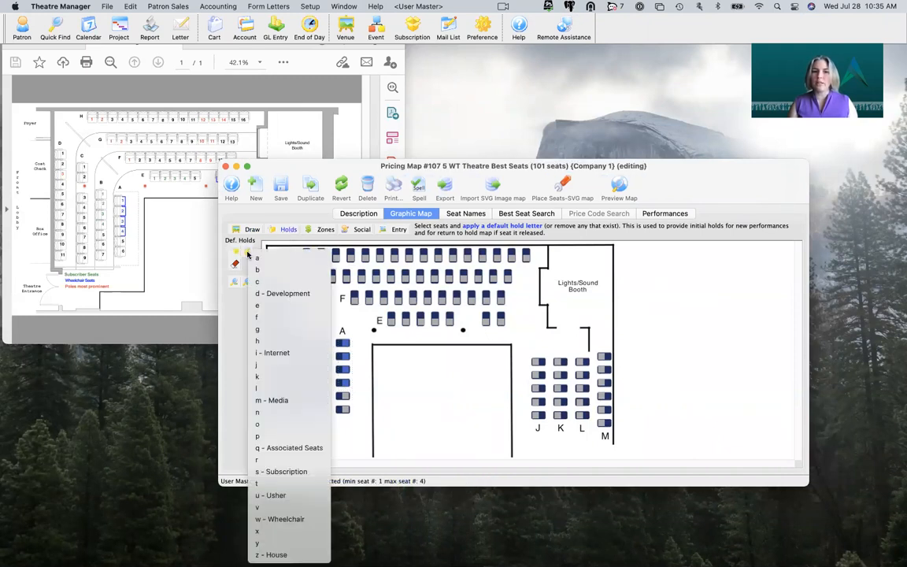
click(280, 519)
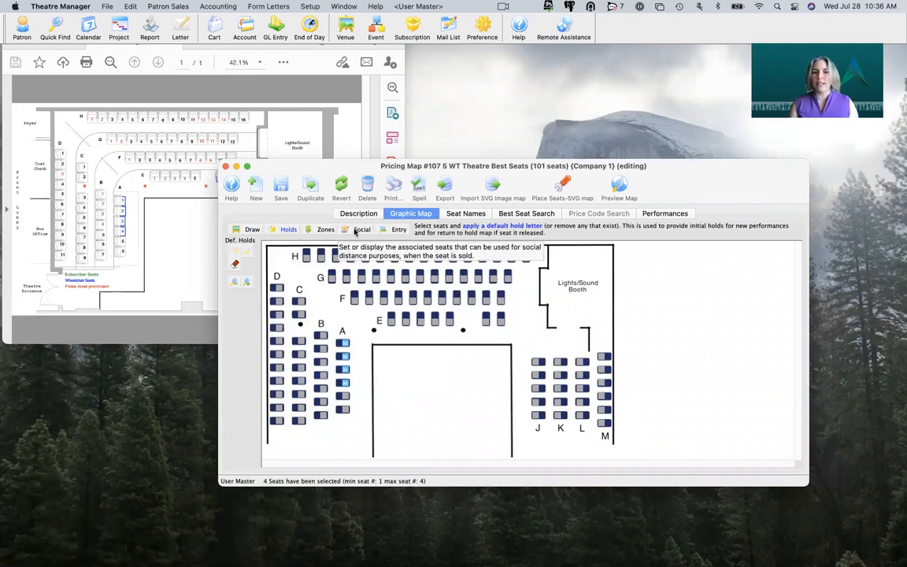
- Set seat Center/E/1 as the centre for social distancing, with neighbouring seat E/2 held when it is sold
click(355, 230)
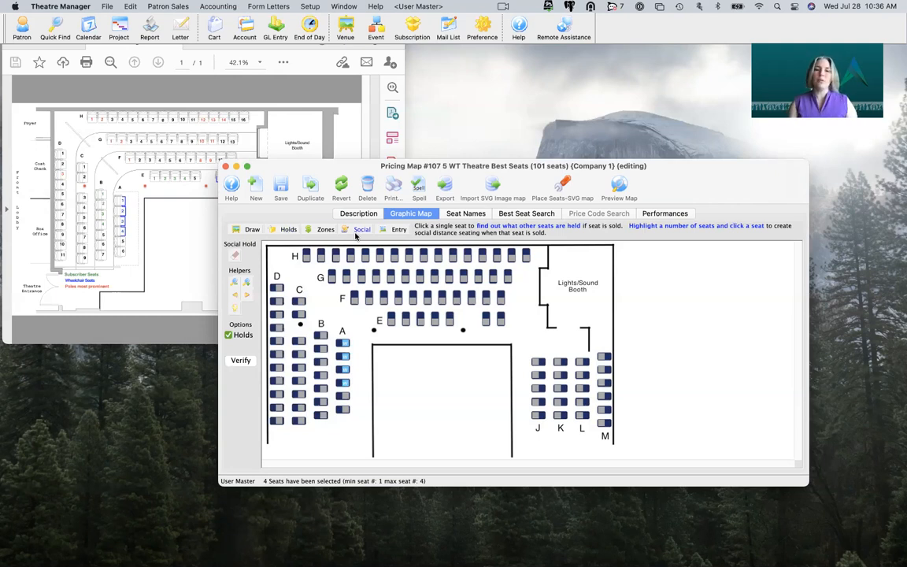
drag(383, 314, 411, 331)
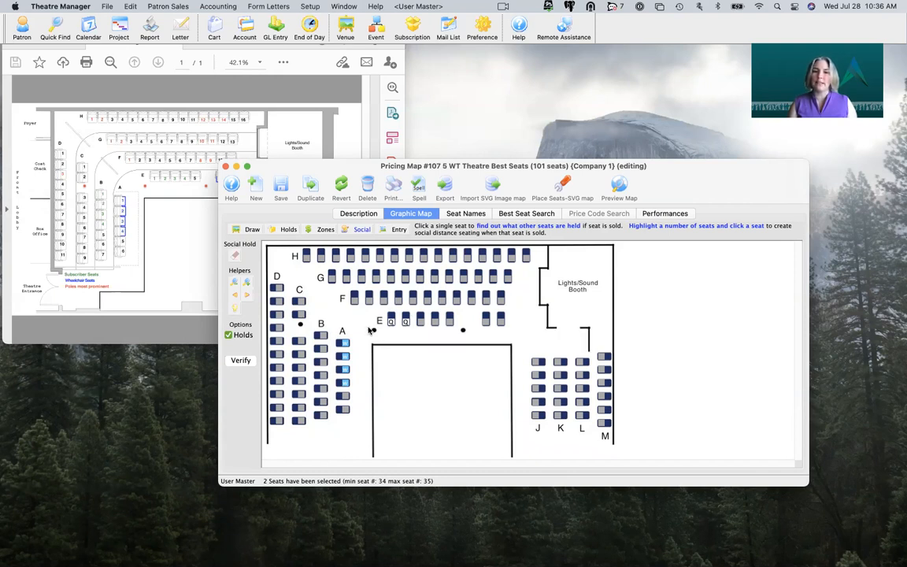
mouse_move(391, 323)
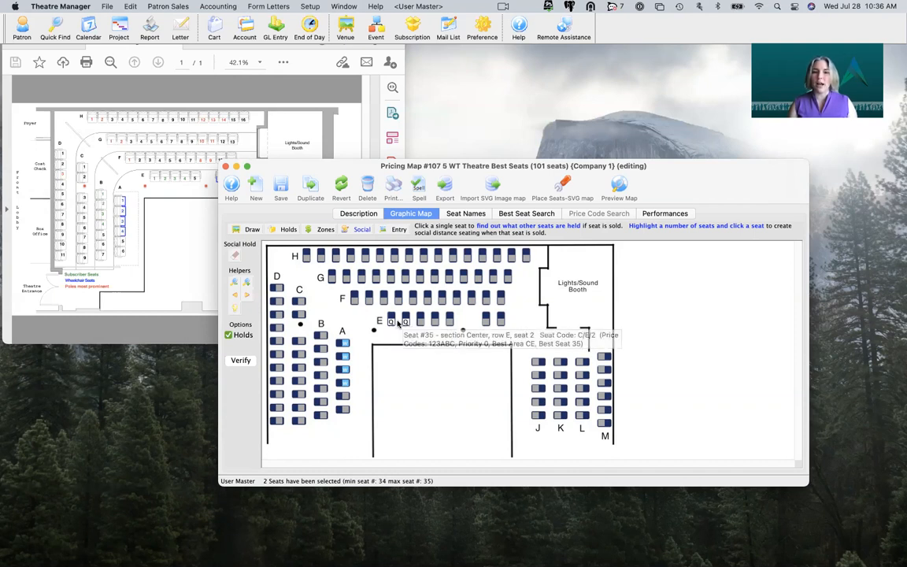
right_click(391, 324)
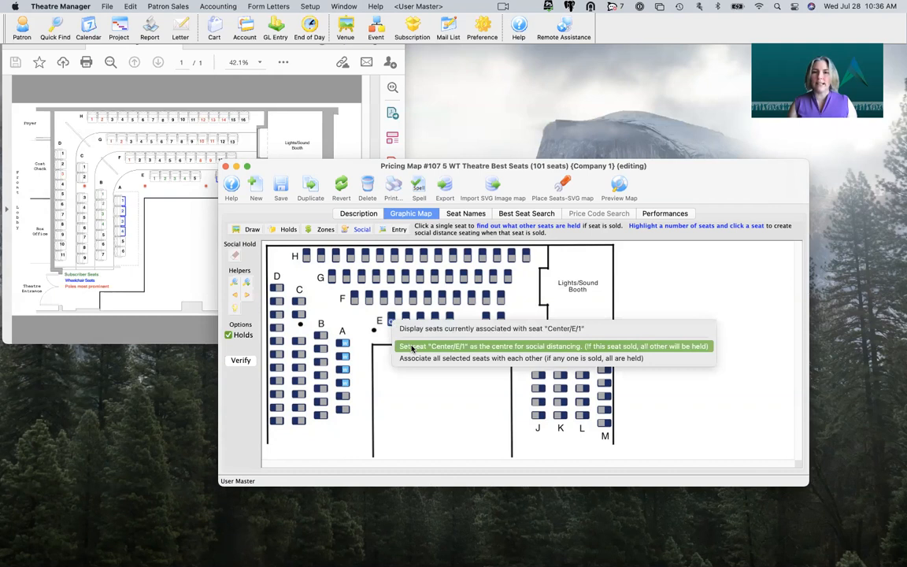
click(412, 347)
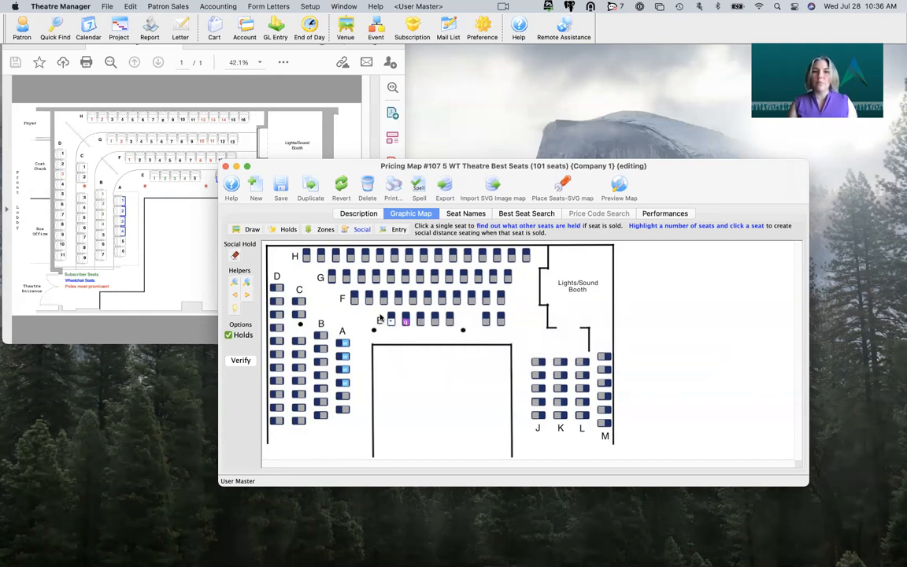
- Set seats Center/E/2, E/3 and E/4 each as a social distancing centre, holding the seat on either side
drag(380, 314, 420, 329)
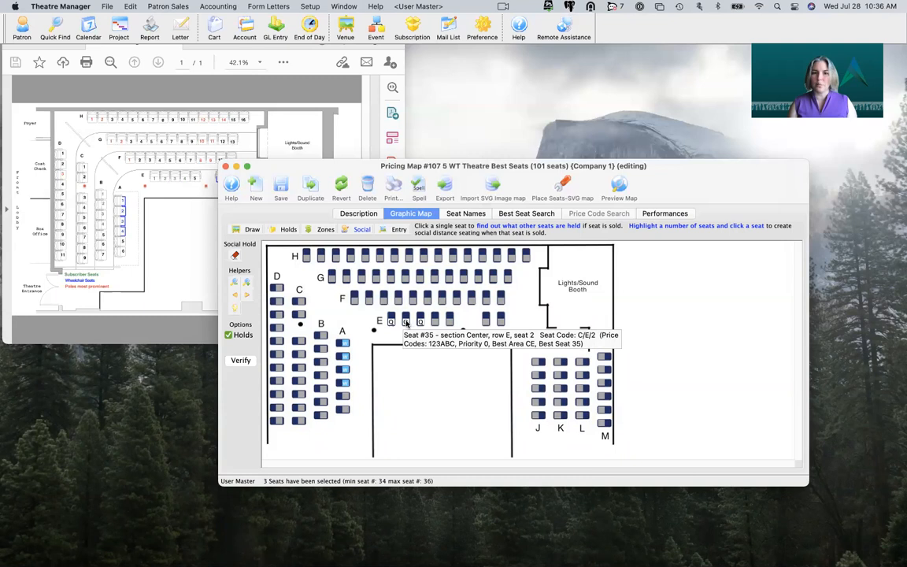
click(405, 323)
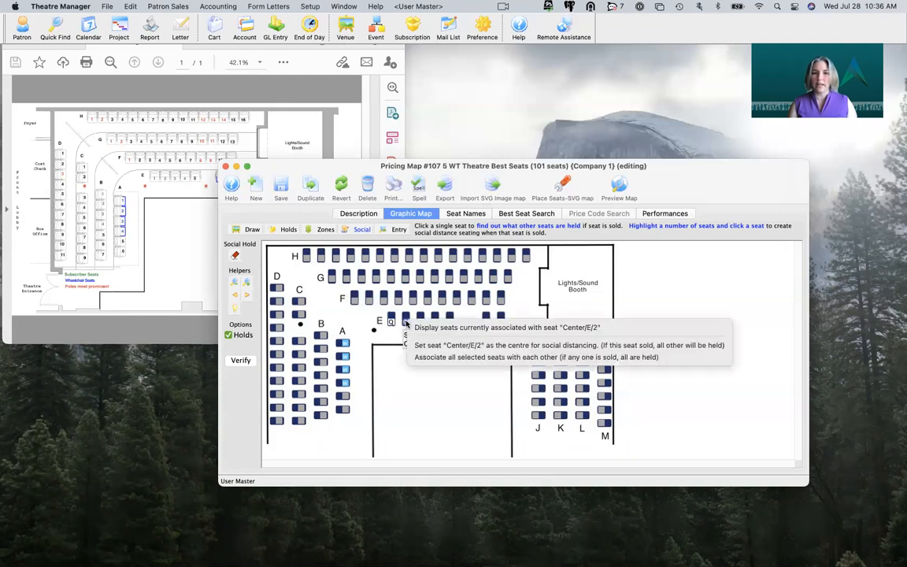
click(446, 344)
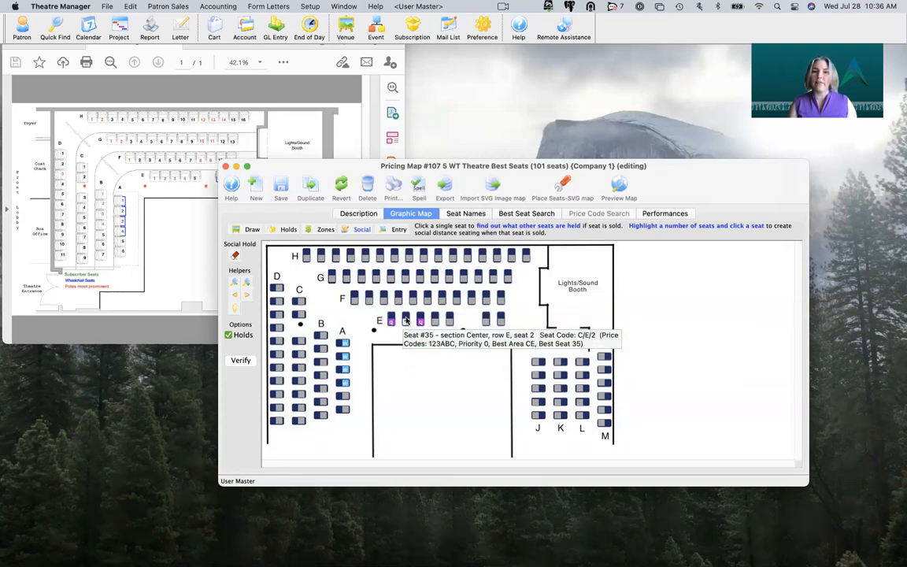
drag(399, 312, 438, 329)
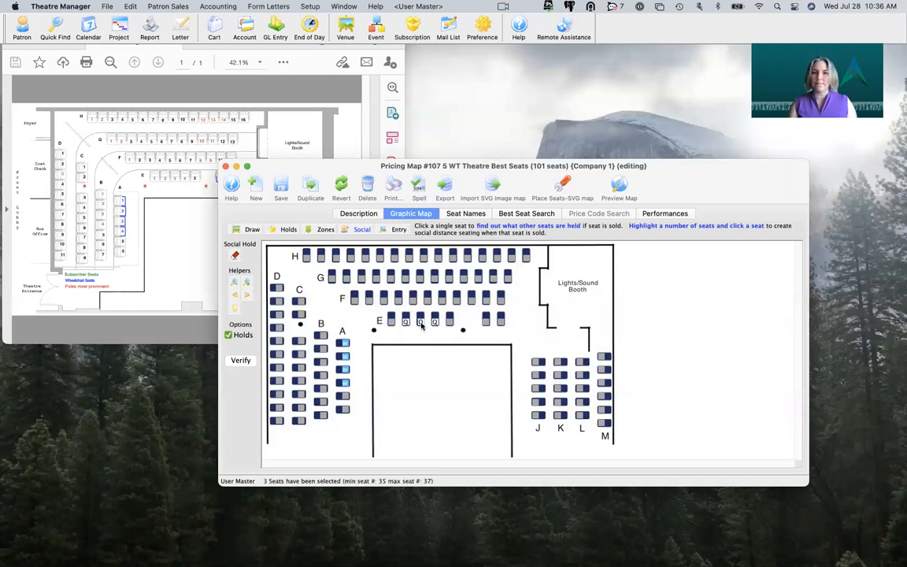
click(423, 326)
click(441, 347)
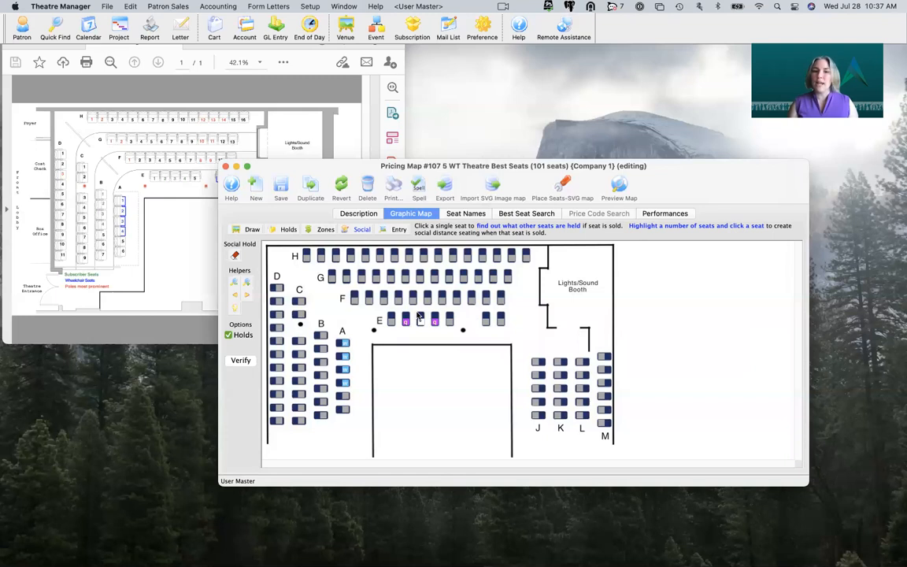
click(434, 321)
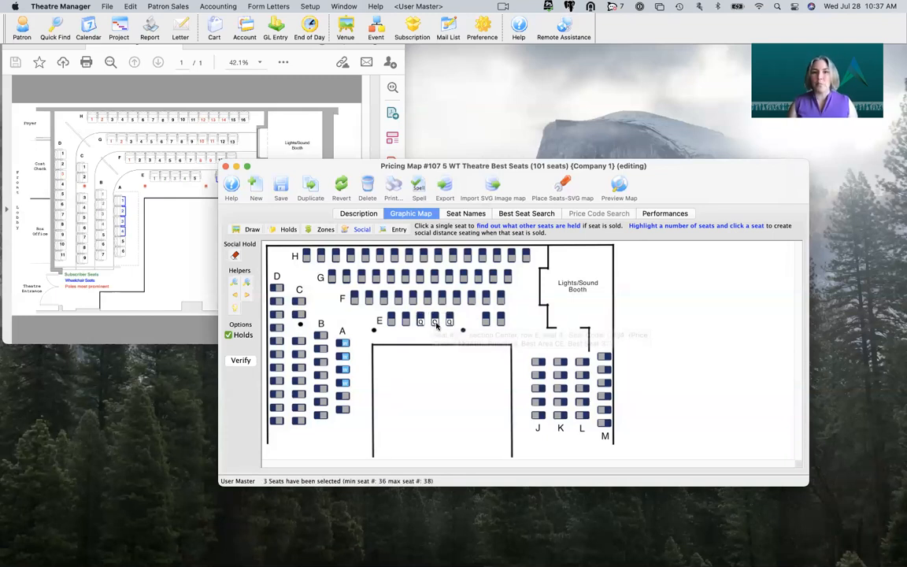
right_click(437, 328)
click(459, 347)
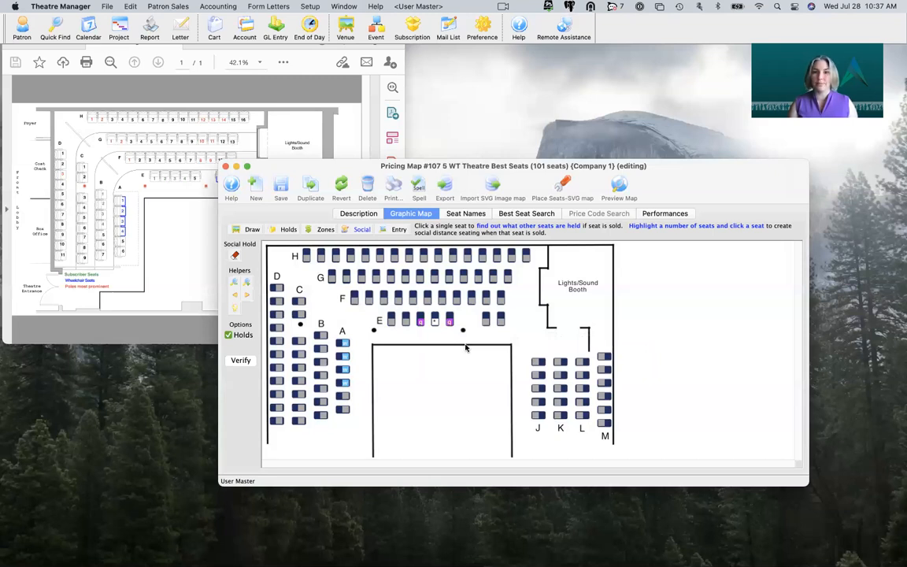
- Review the social distancing associations of the row E seats by stepping through them one seat at a time
click(413, 331)
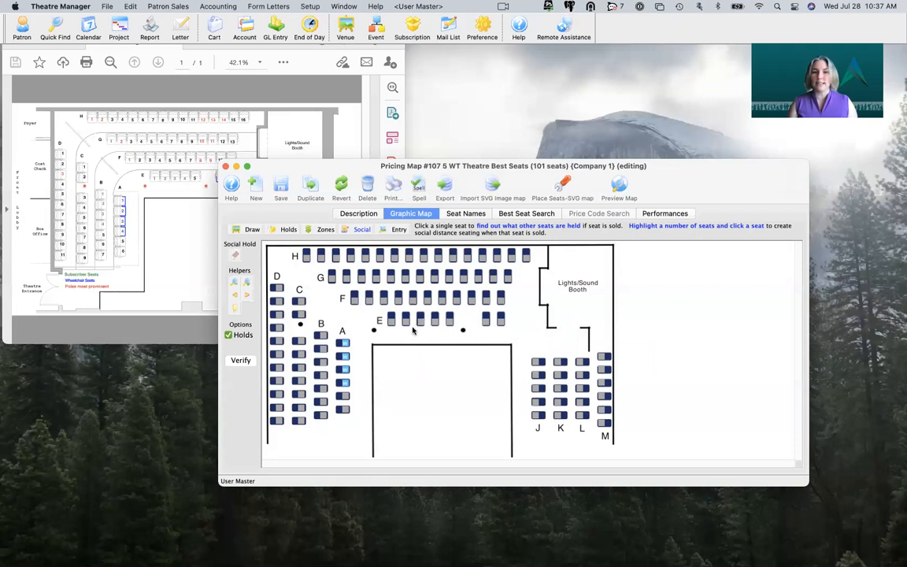
click(405, 325)
click(421, 325)
click(390, 321)
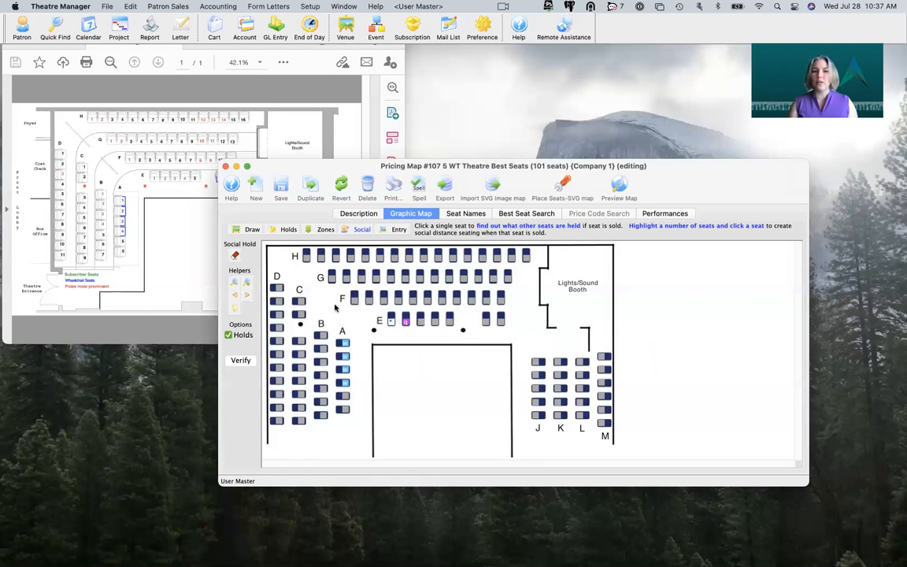
click(247, 297)
click(246, 297)
click(246, 297)
click(247, 297)
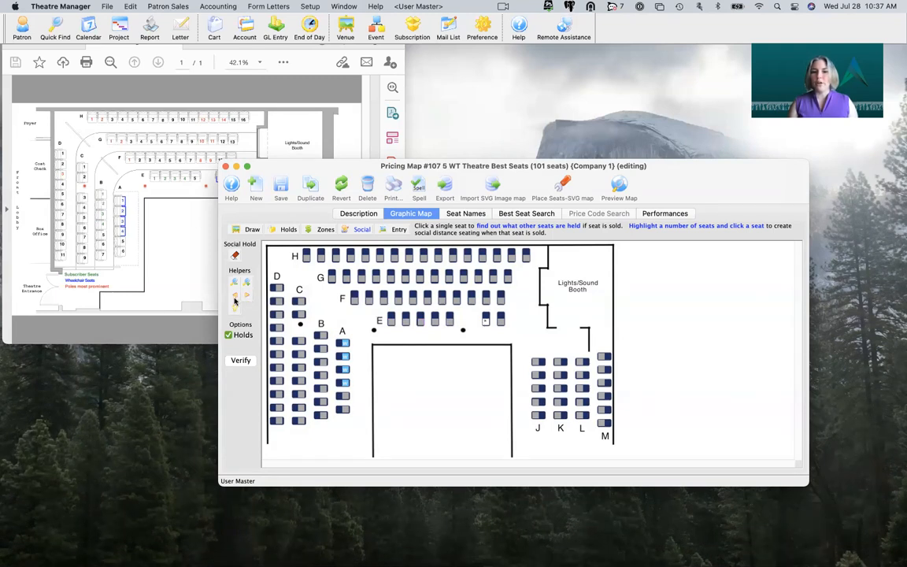
click(234, 298)
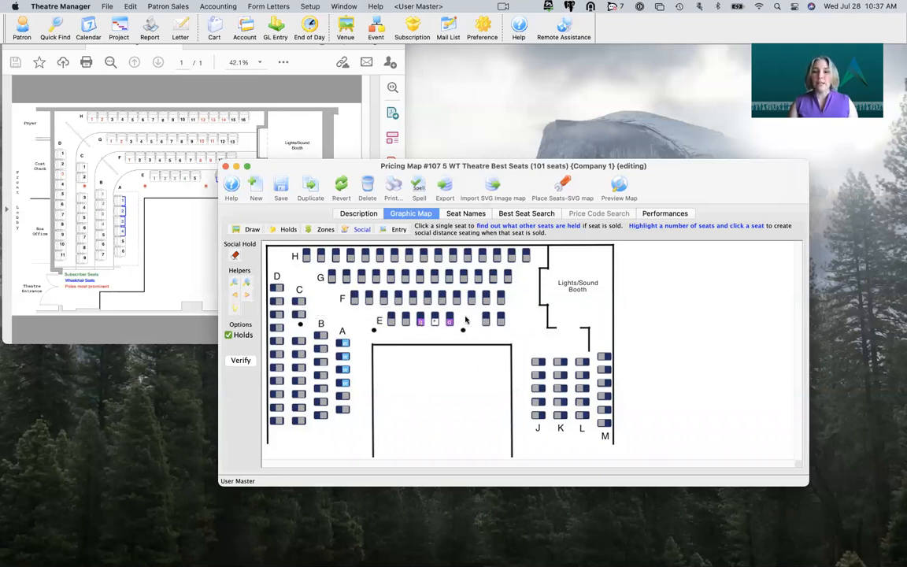
- Check the associated seats listed for row E among the seat names, and return to the social distancing view of the map
click(467, 214)
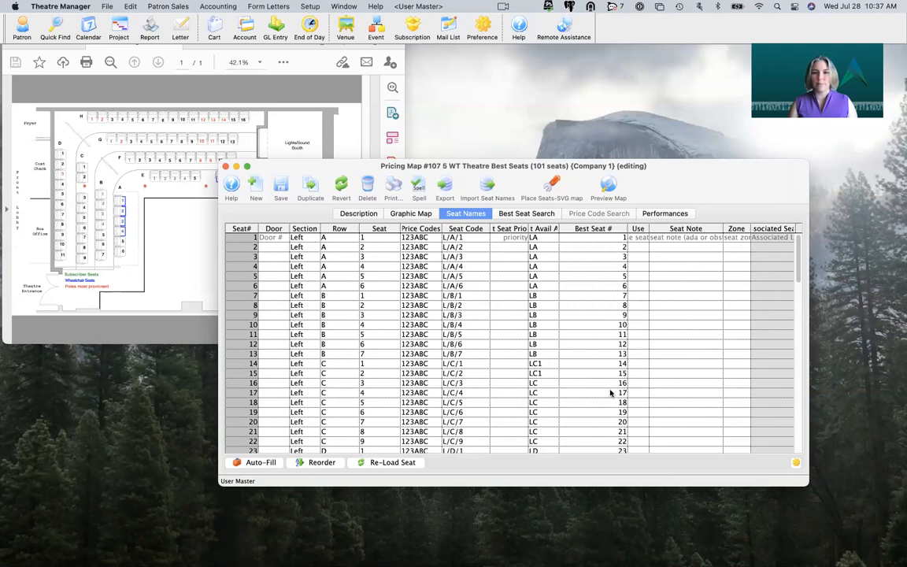
scroll(611, 394, down, 5)
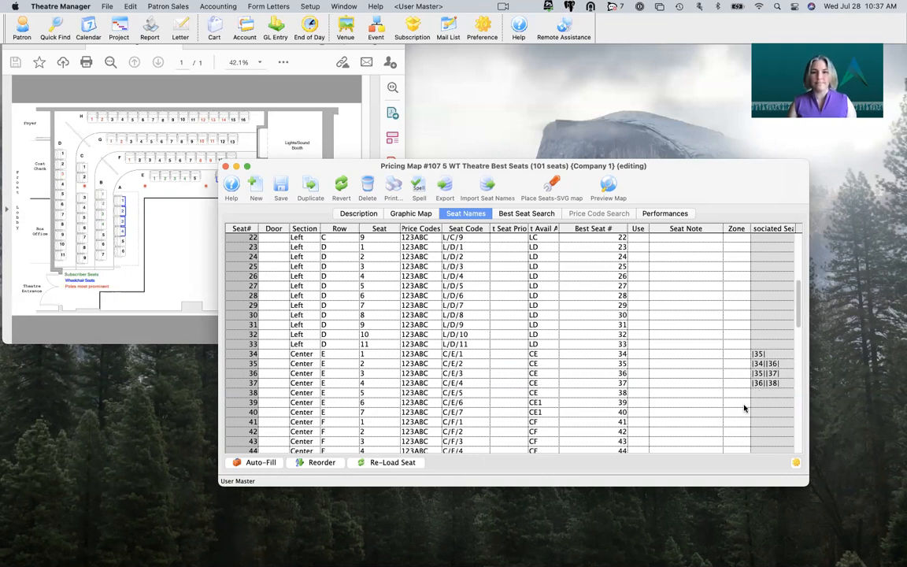
click(424, 215)
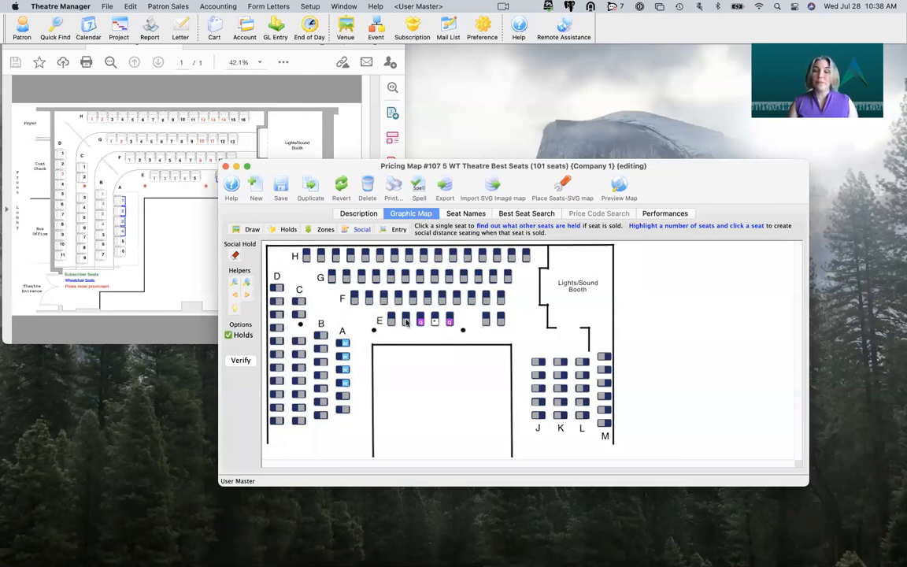
mouse_move(407, 323)
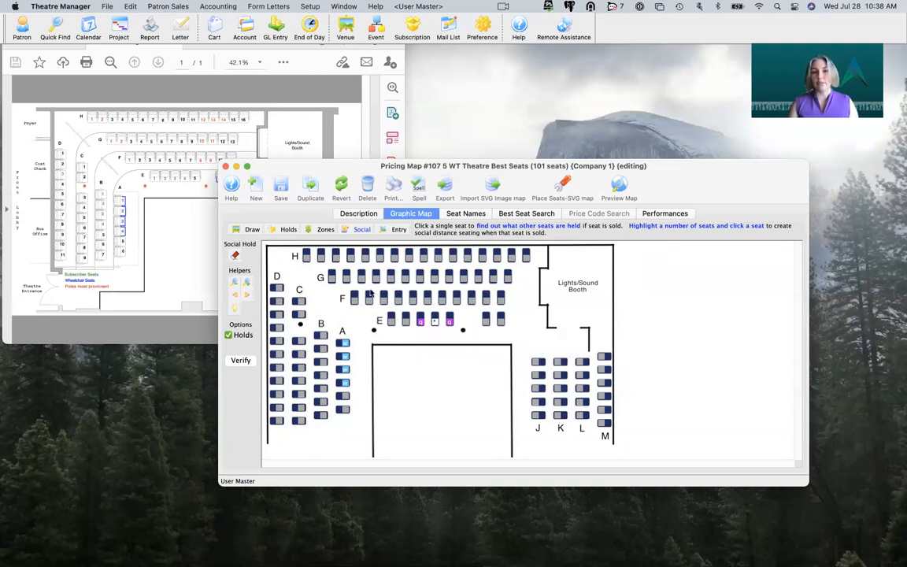
click(405, 324)
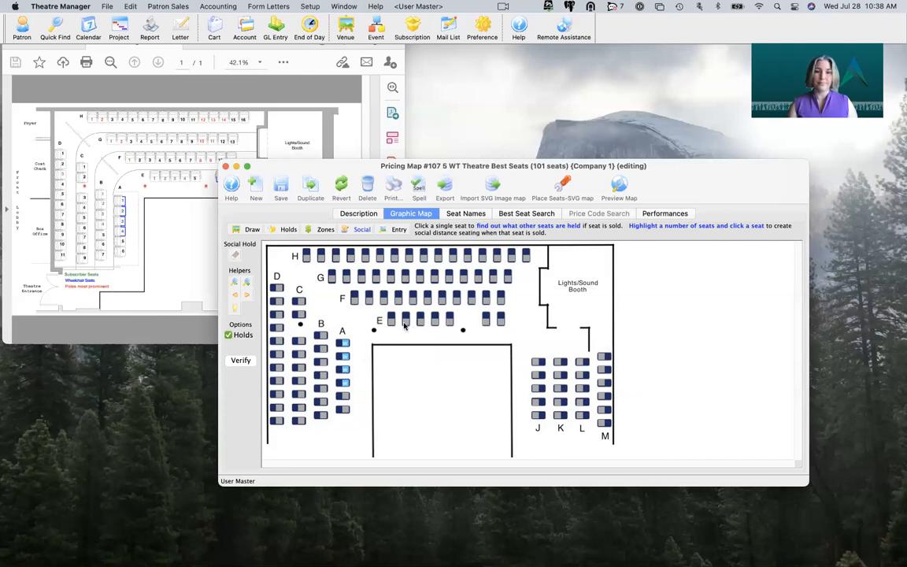